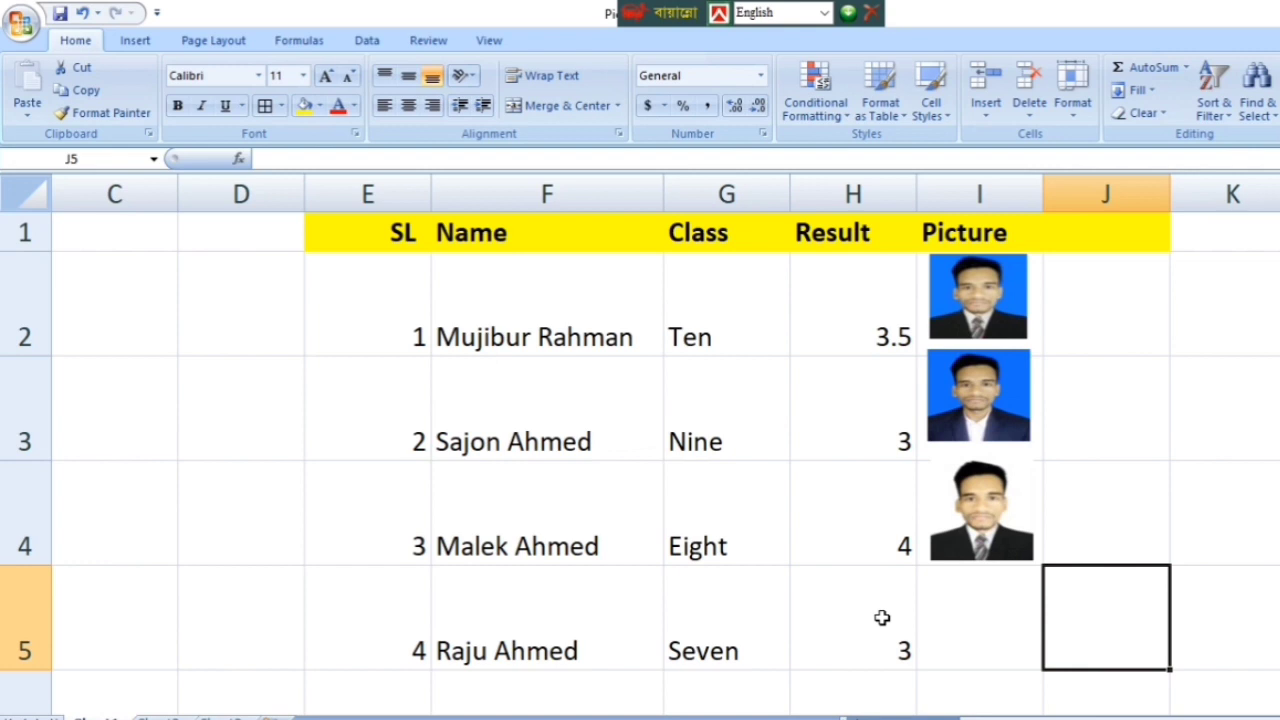
Step: Create a new blank workbook, glance at the finished Picture Add Excel ID table, then return to Book1
key("ctrl+n")
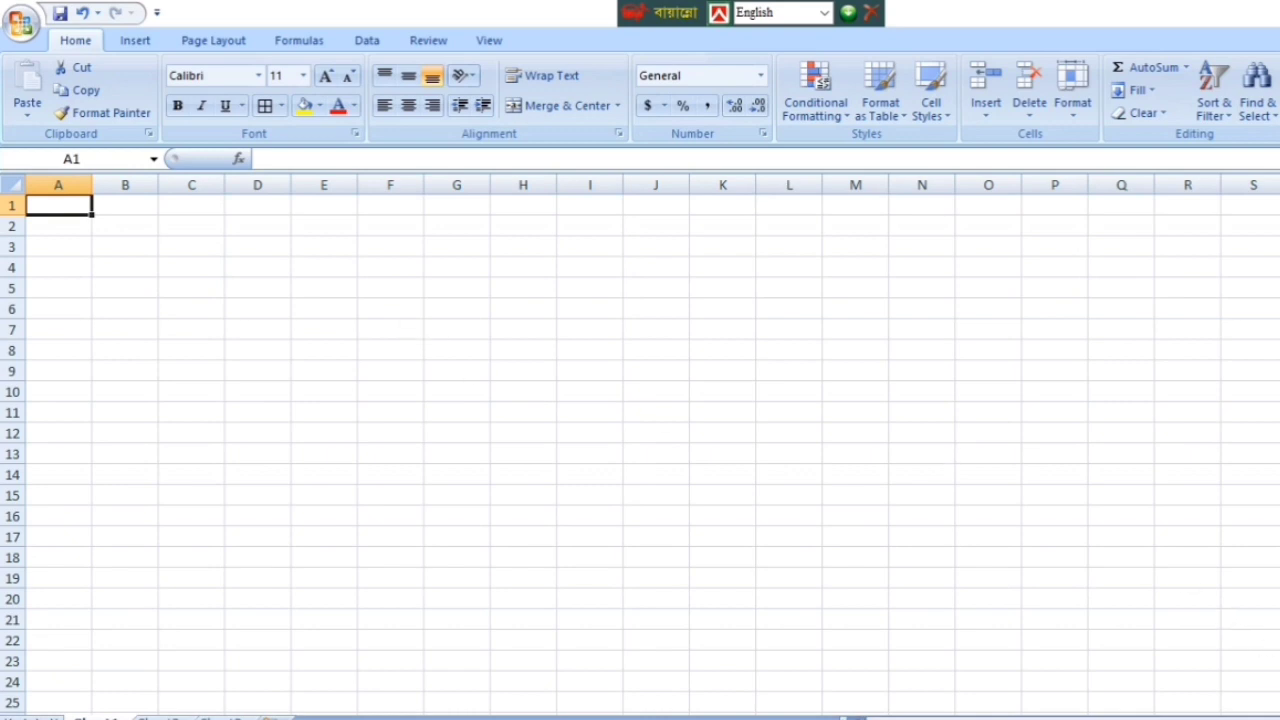
scroll(640, 444, "up", 4)
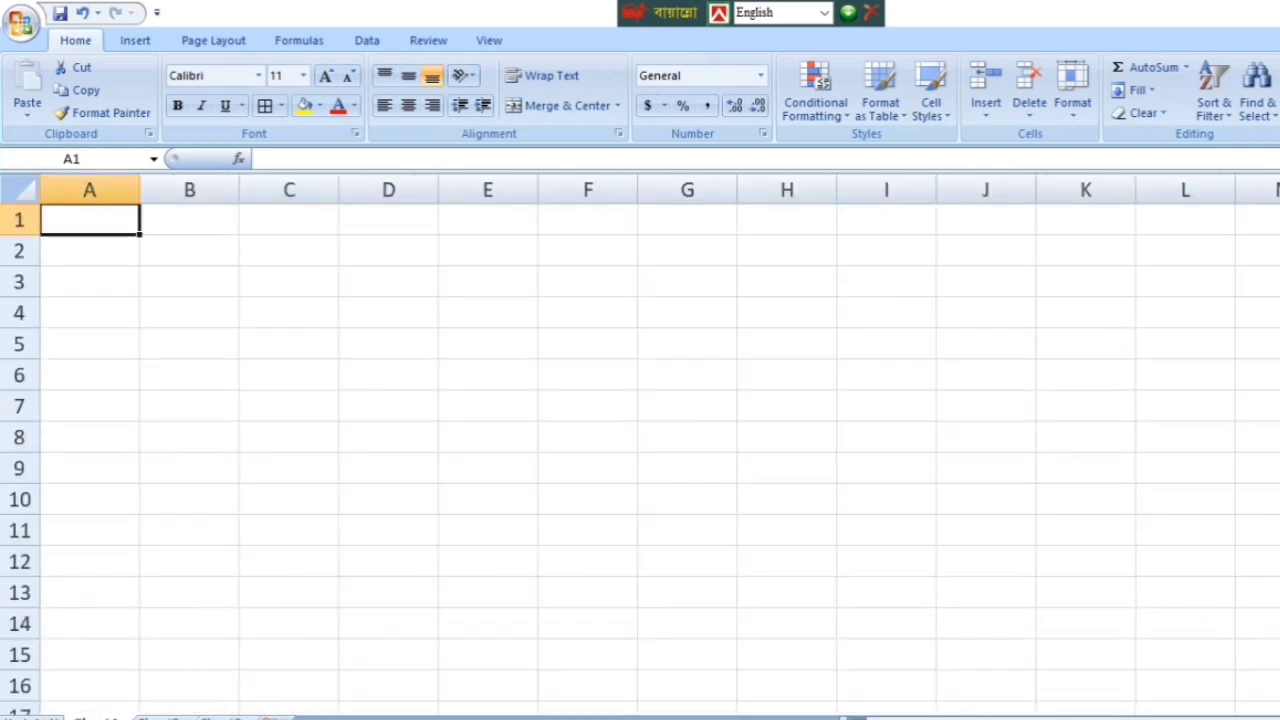
scroll(1146, 674, "up", 1)
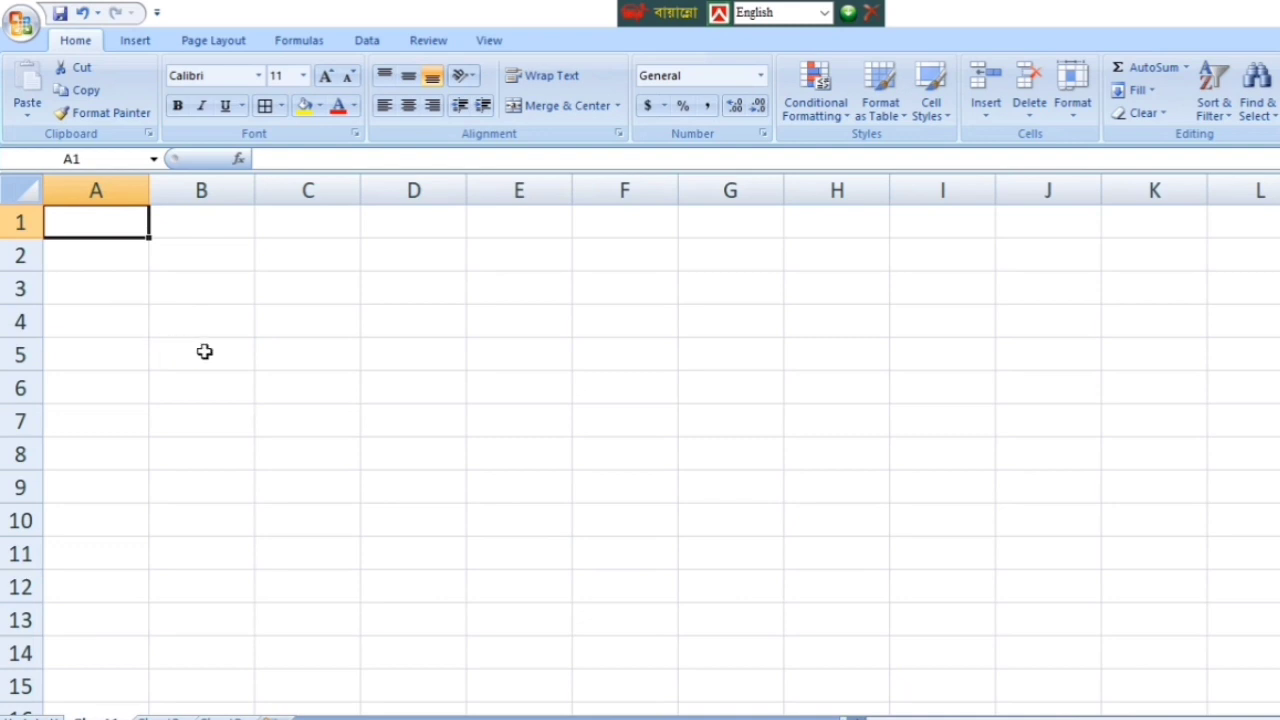
mouse_move(860, 716)
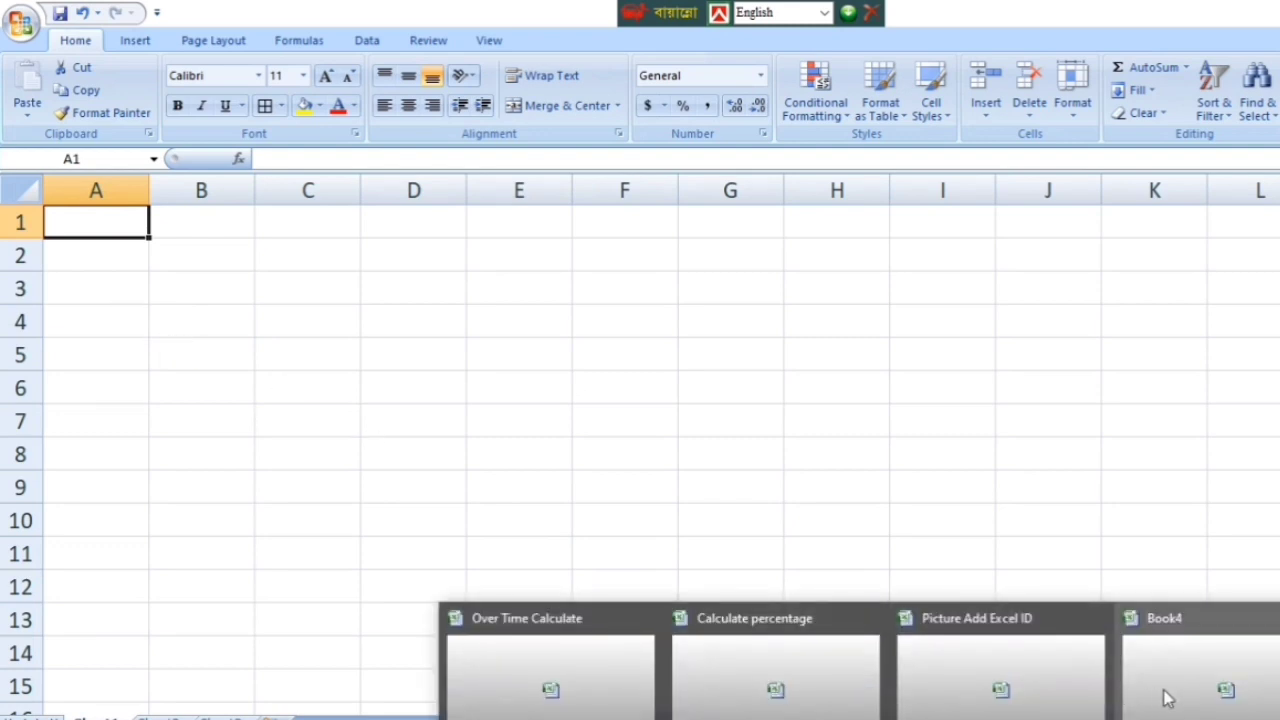
left_click(1034, 670)
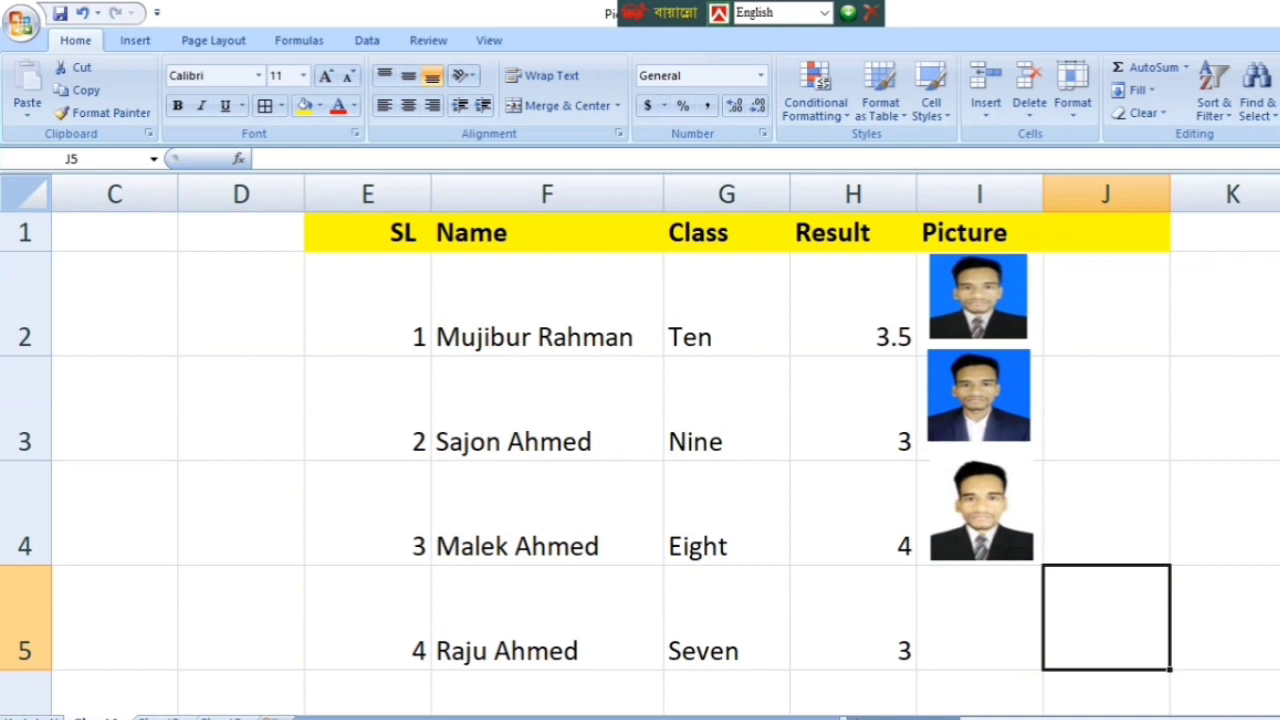
mouse_move(860, 716)
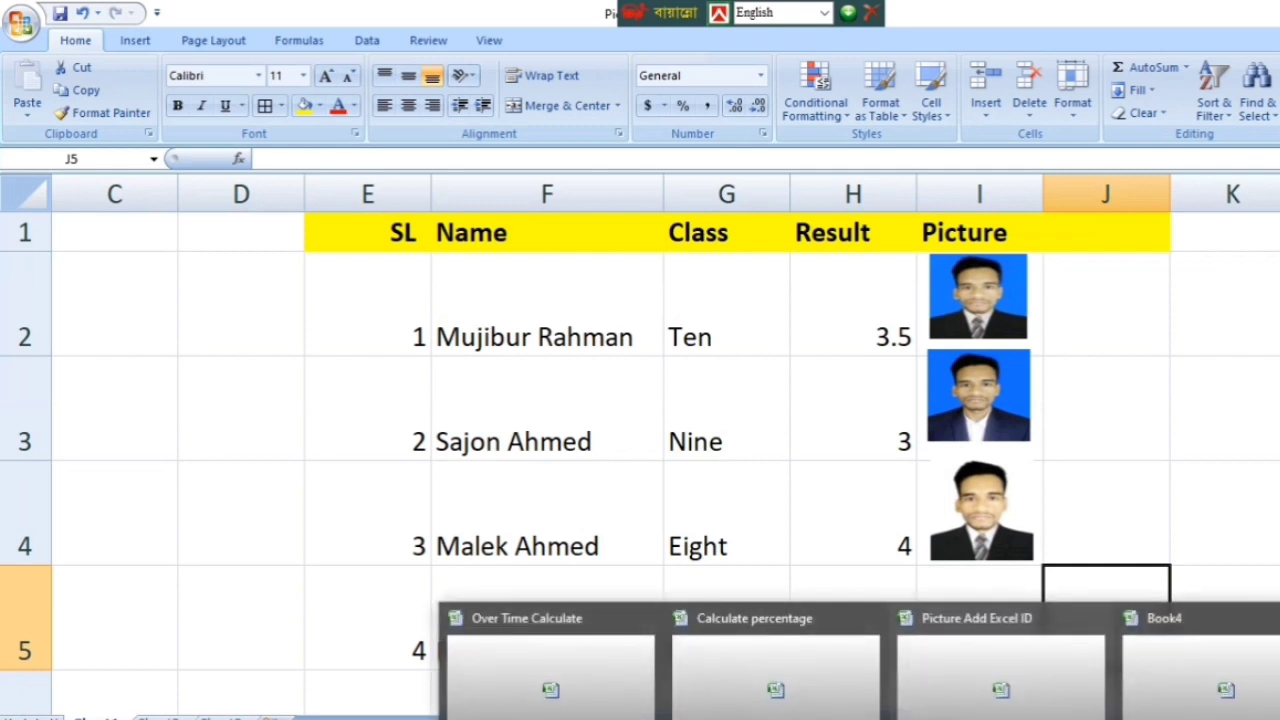
left_click(1125, 690)
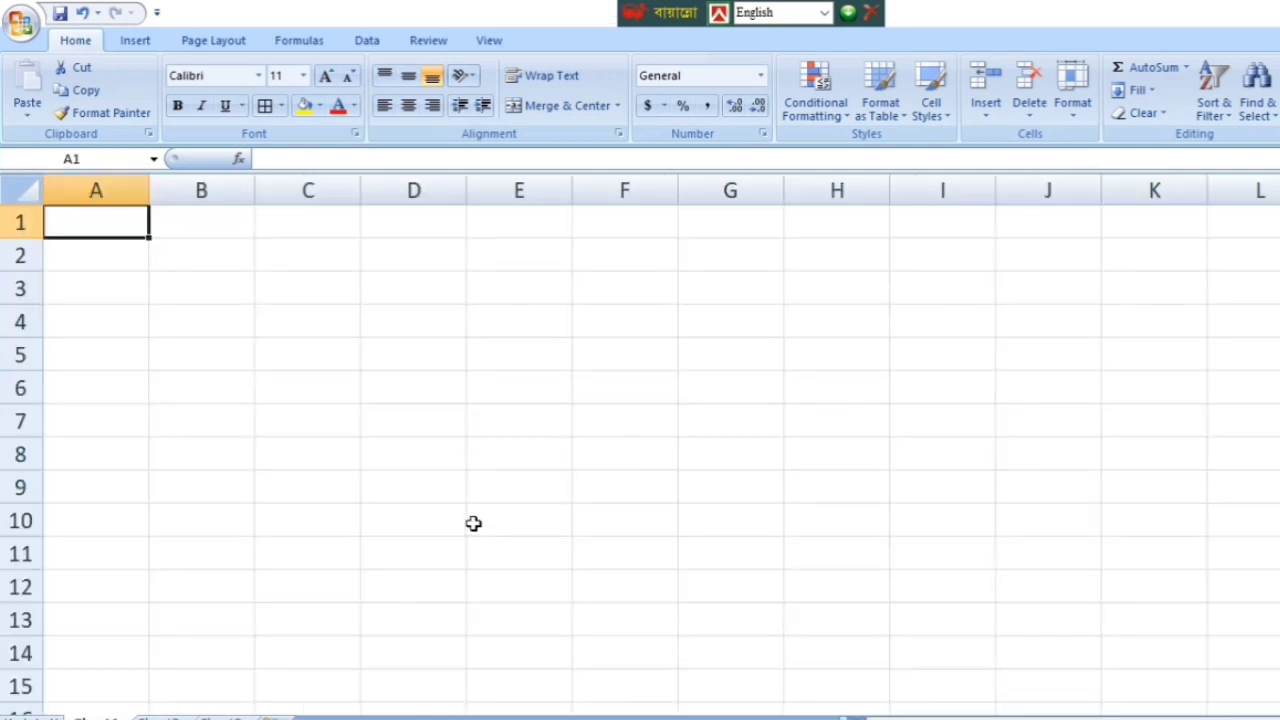
Step: Enter the heading 'SL No' in cell A1
type("SL")
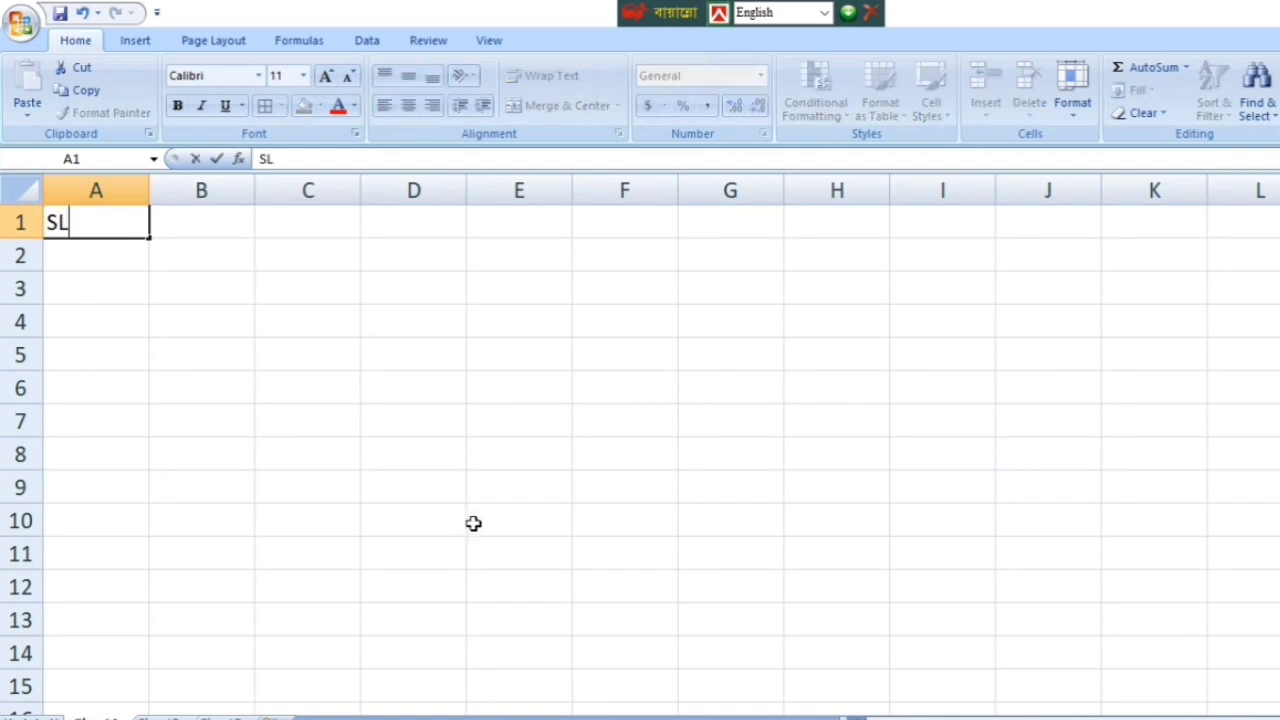
type(" NO")
key("BackSpace")
type("o.")
left_click(114, 261)
Step: Enter the headings Name, Class, Result and Picture in B1 through E1
left_click(195, 225)
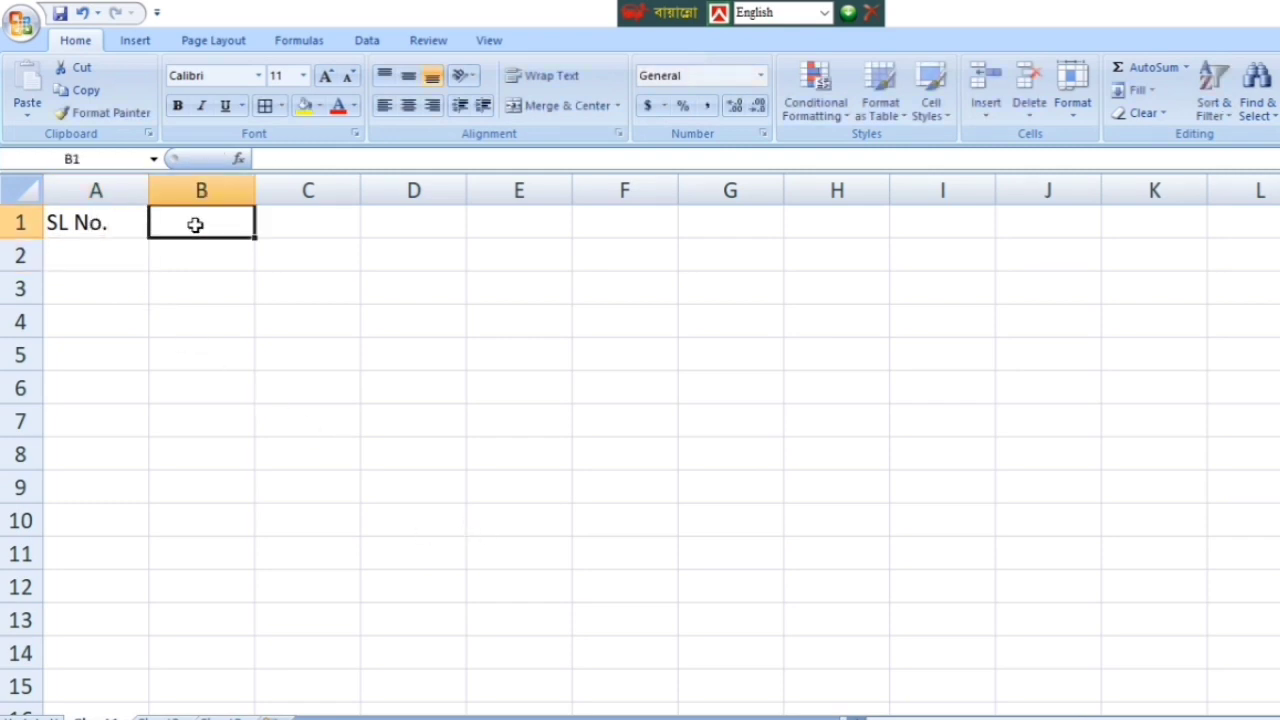
type("Name")
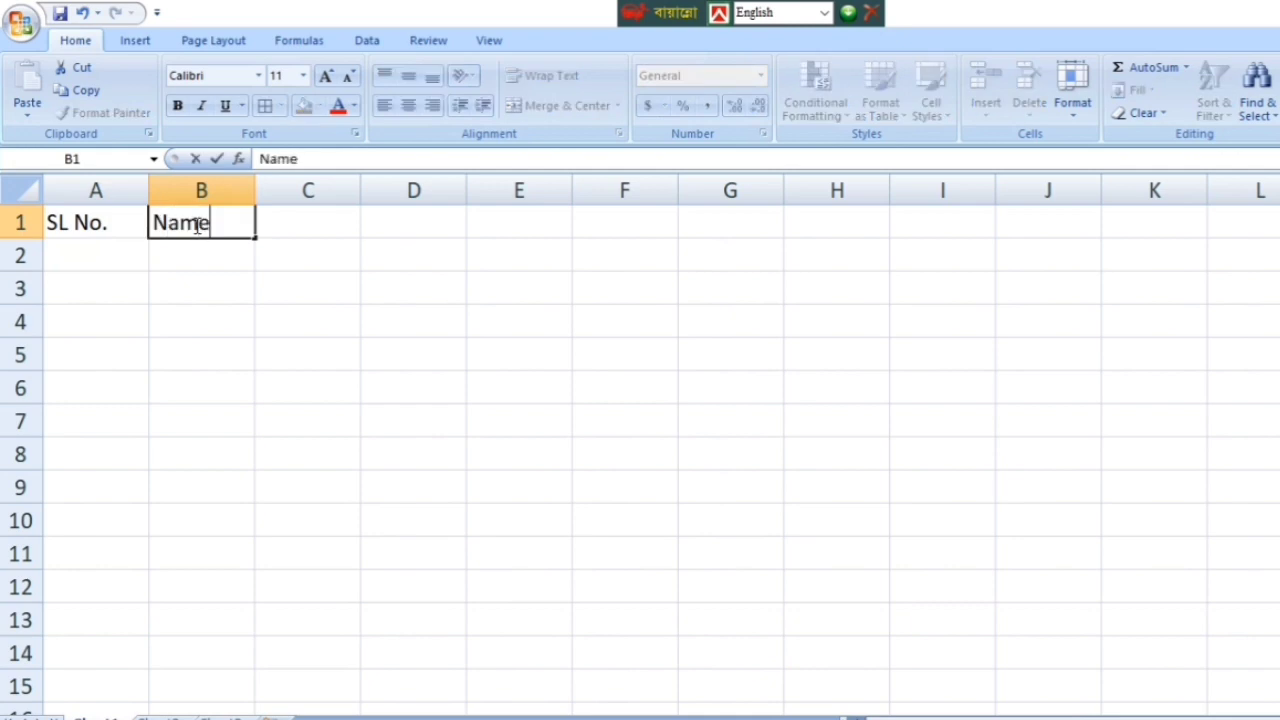
key("Tab")
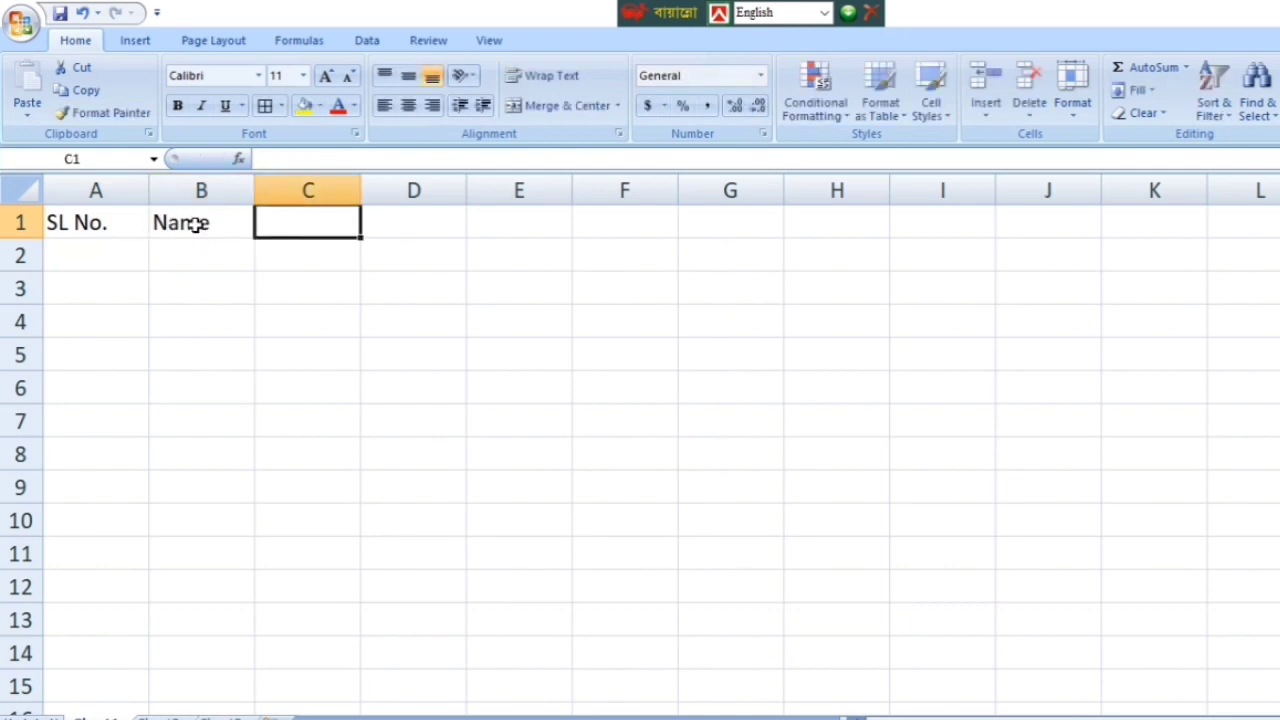
type("Class")
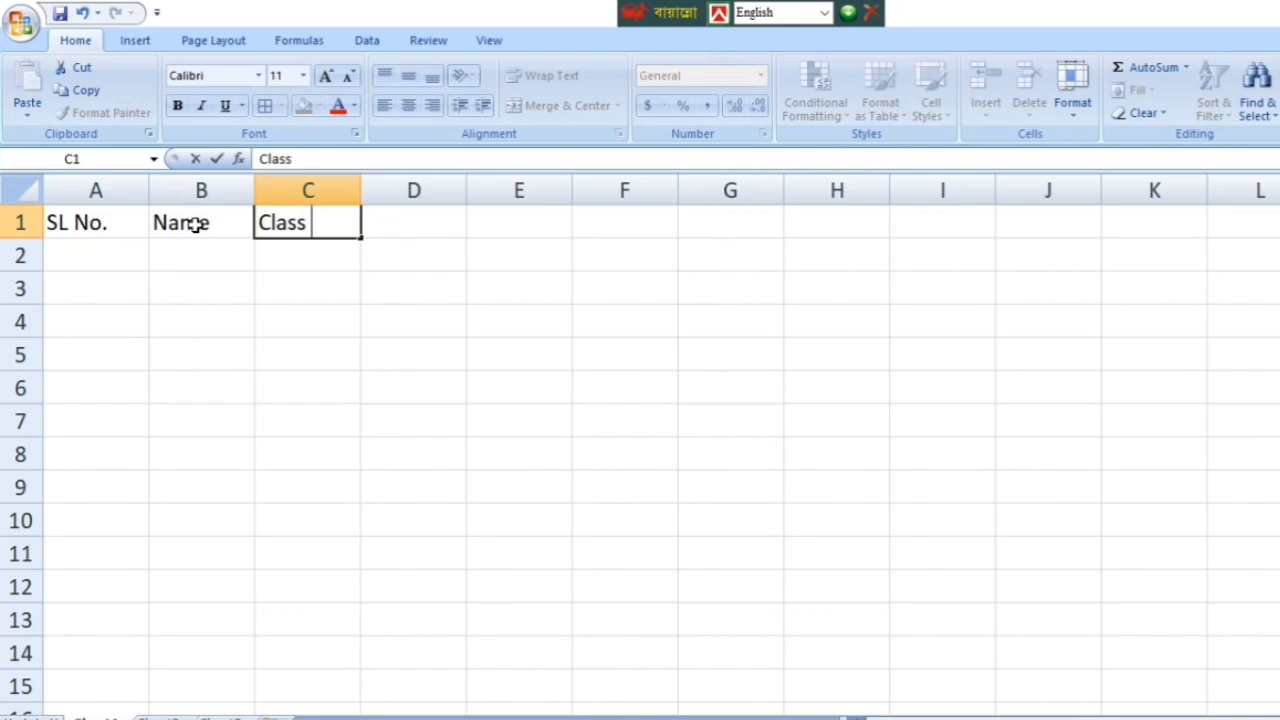
key("Tab")
type("Result")
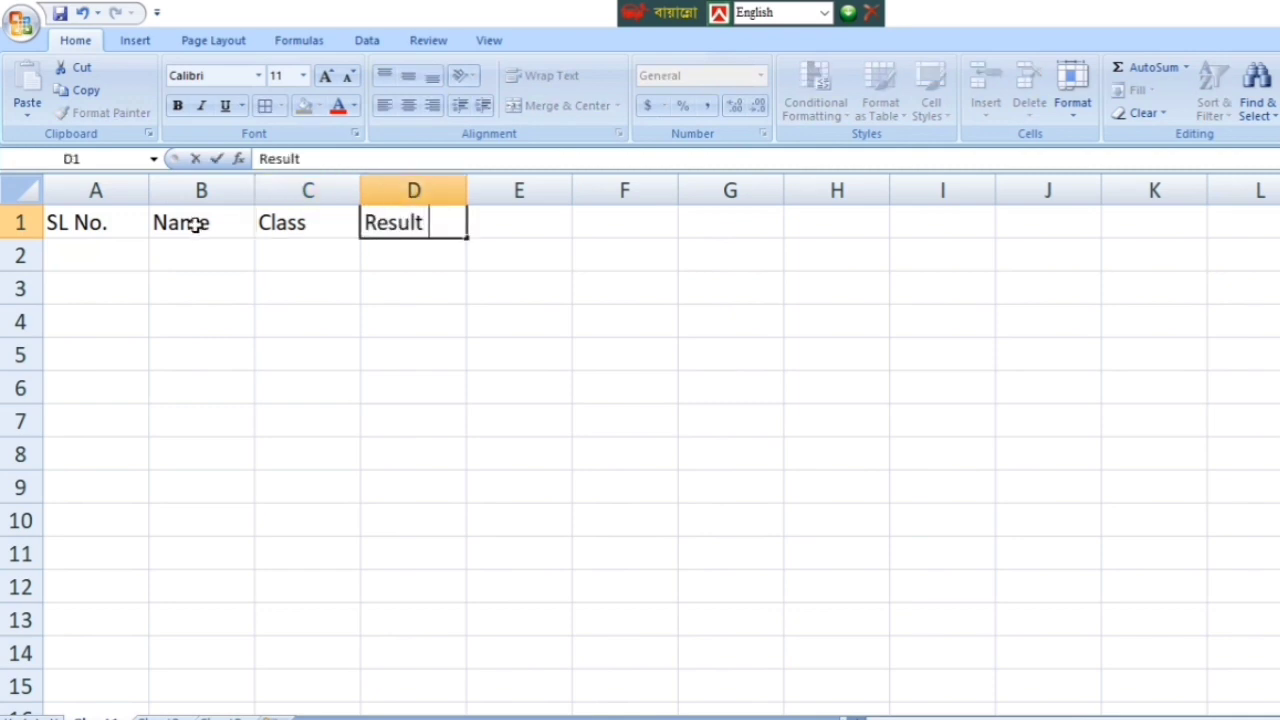
key("Tab")
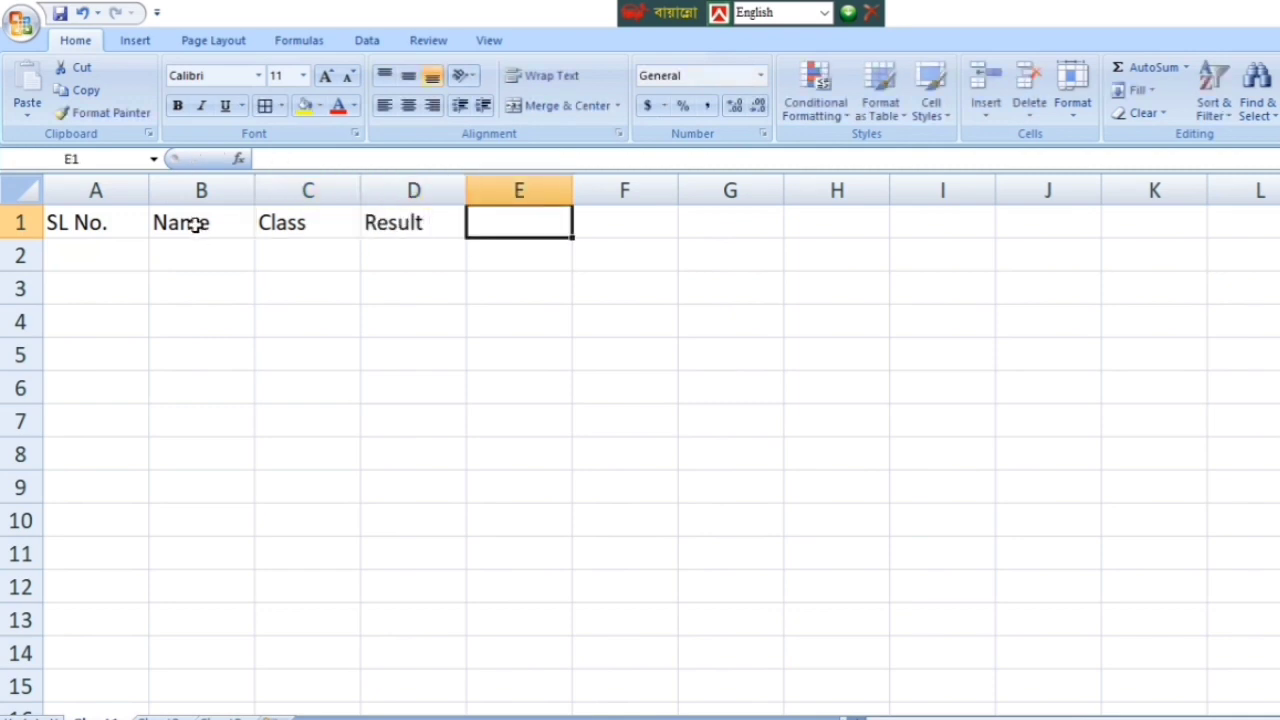
type("Pict")
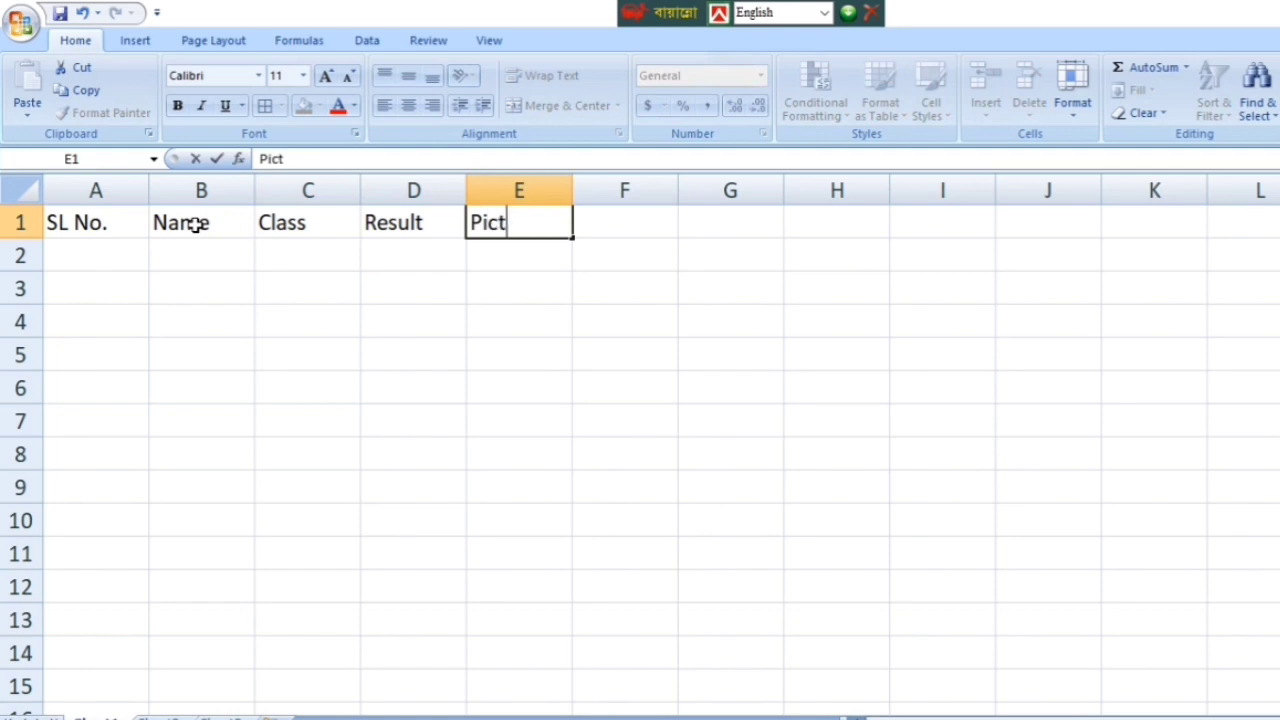
type("ure")
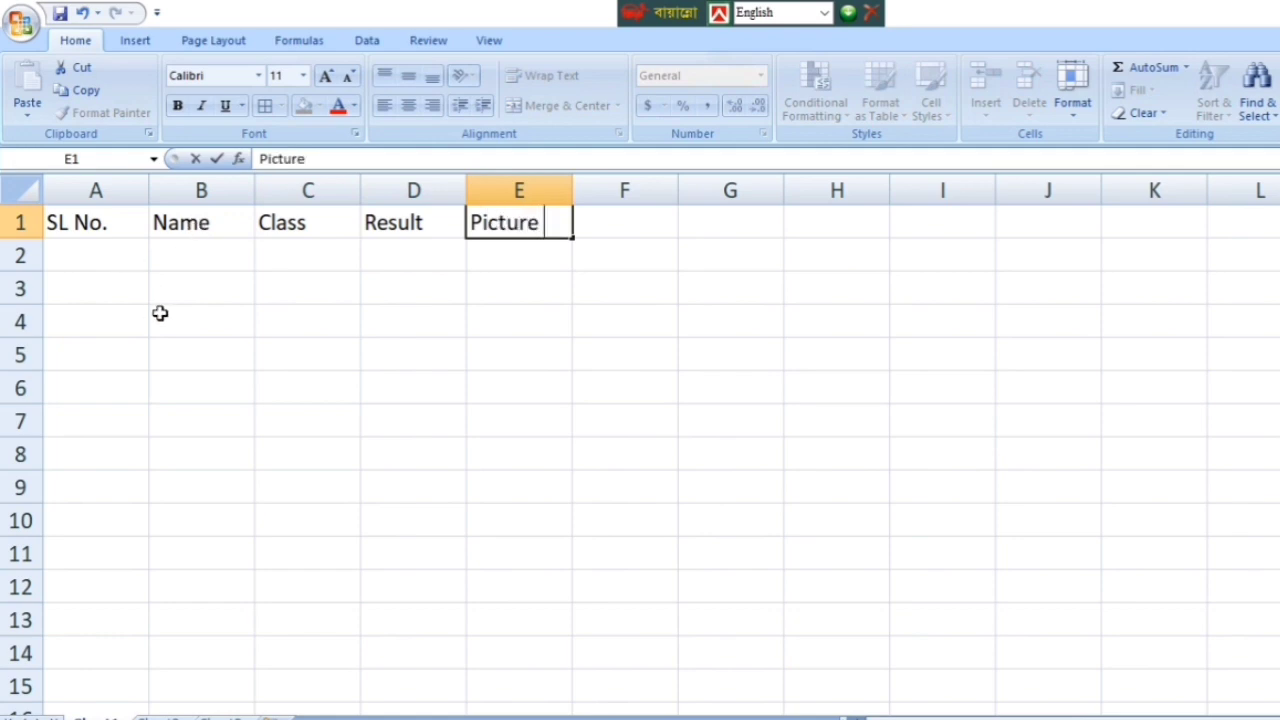
left_click(92, 230)
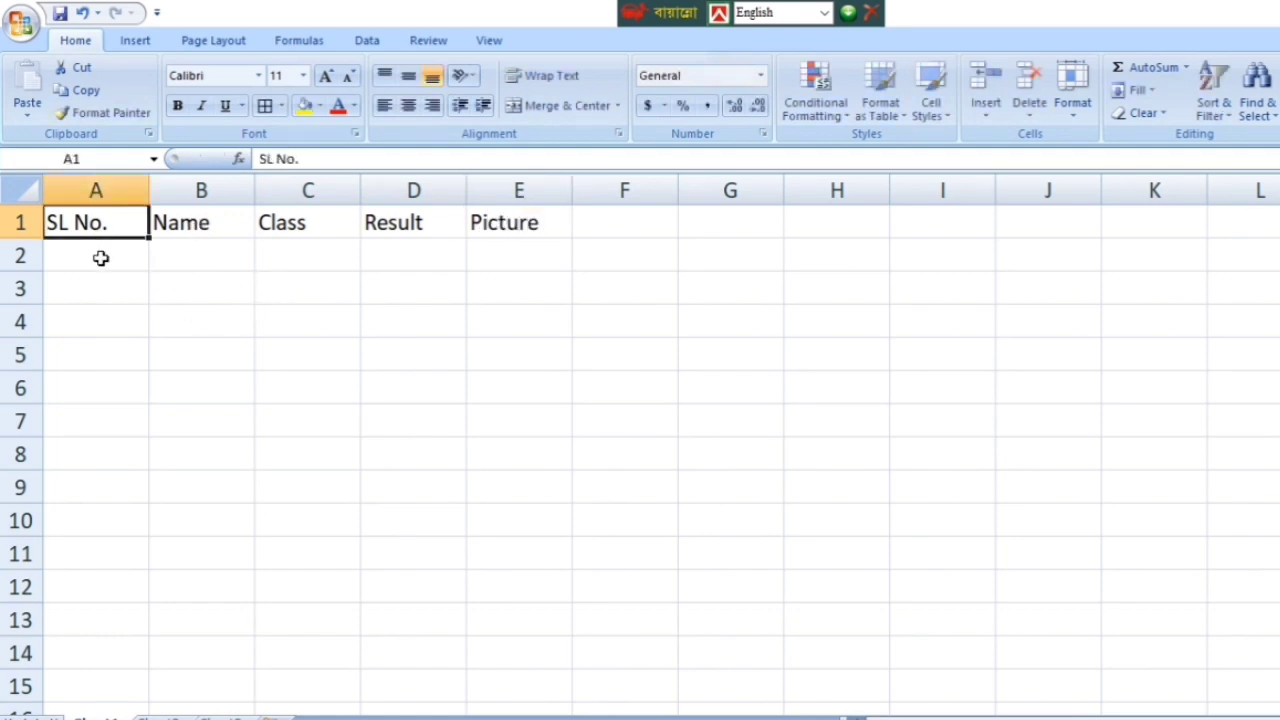
Step: Enter 1 in A2 and 2 in A3 to start the serial numbers
left_click(105, 258)
type("1")
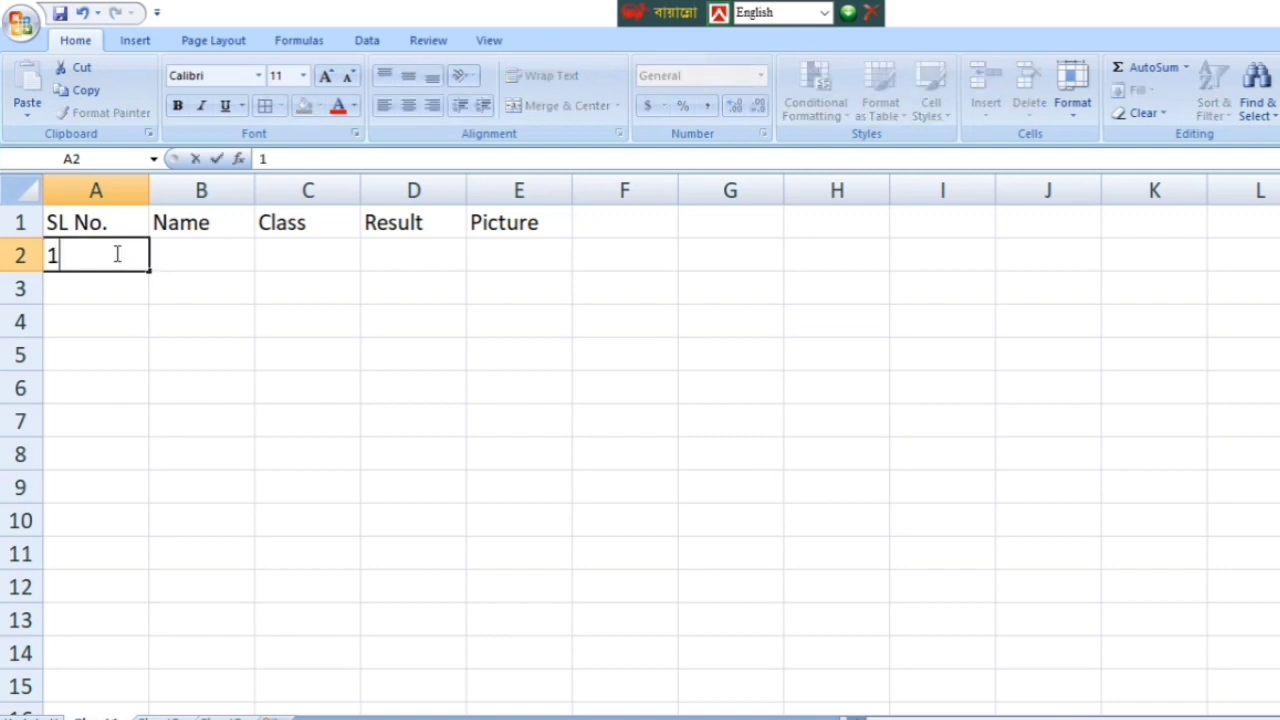
key("Return")
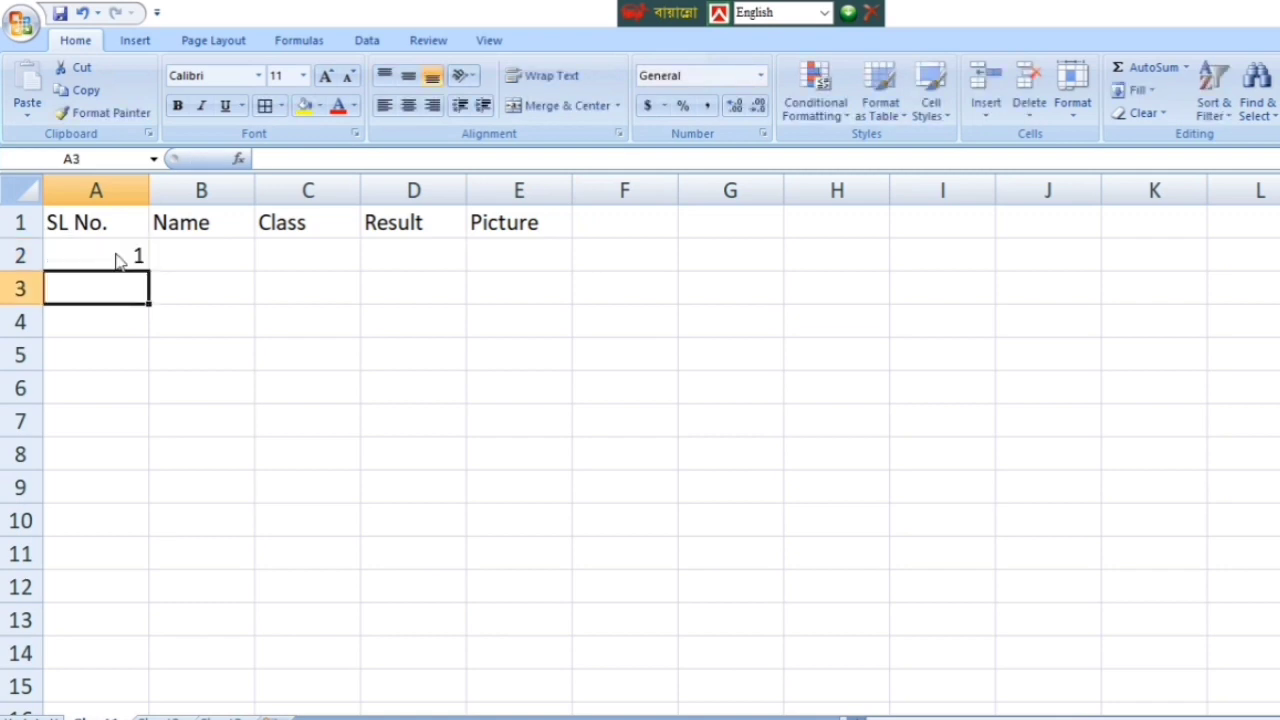
type("2")
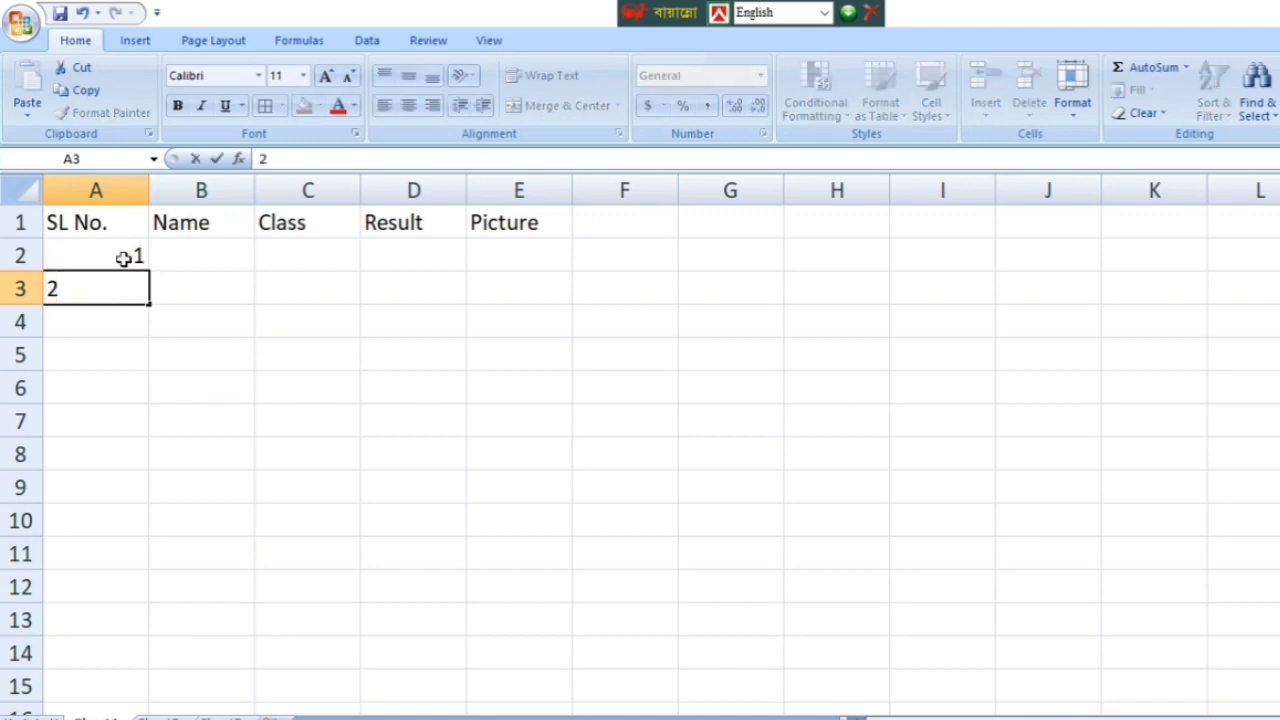
key("Return")
Step: Extend the 1, 2 pattern down to A6 so the serials run 1 to 5
left_click(112, 254)
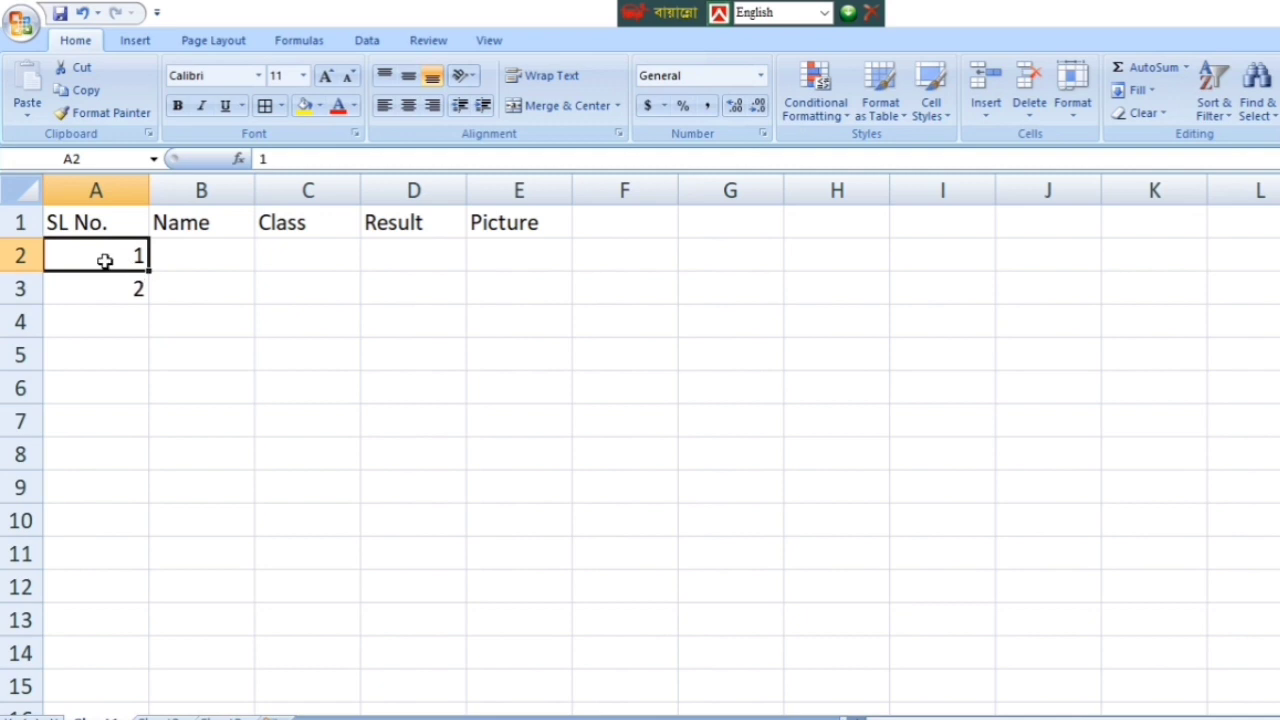
left_click_drag(106, 257, 117, 272)
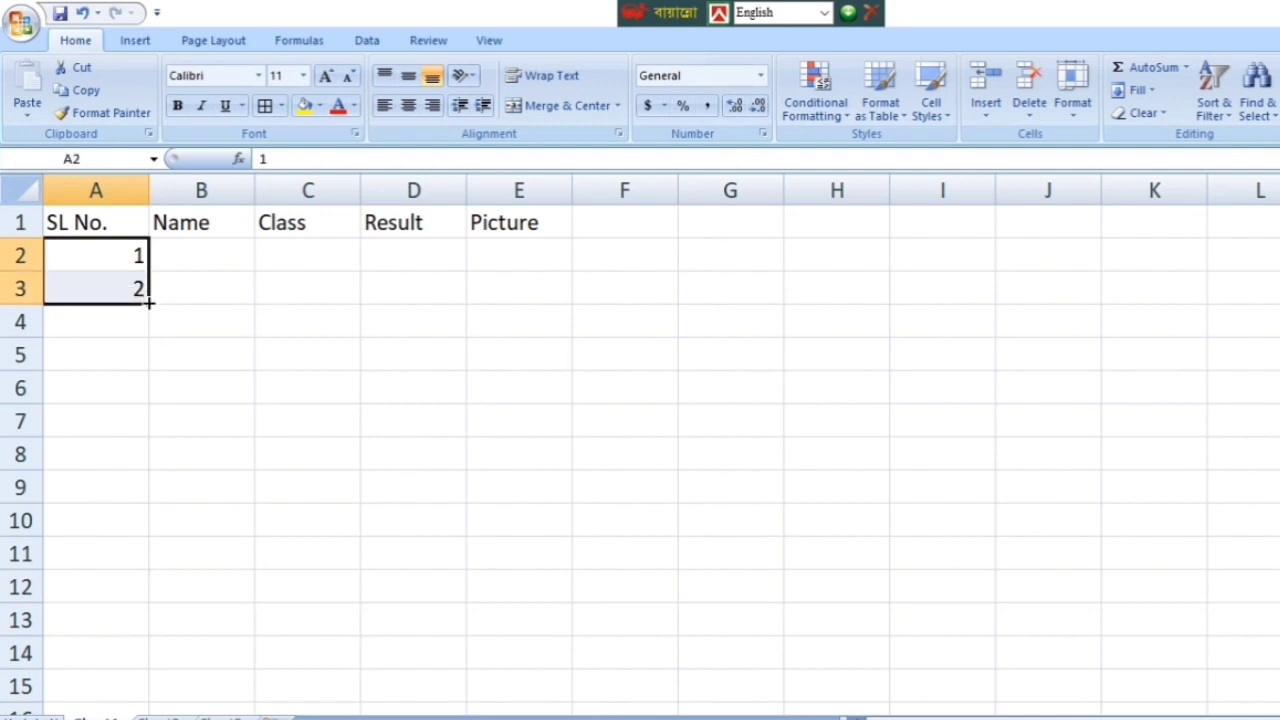
left_click_drag(145, 303, 133, 398)
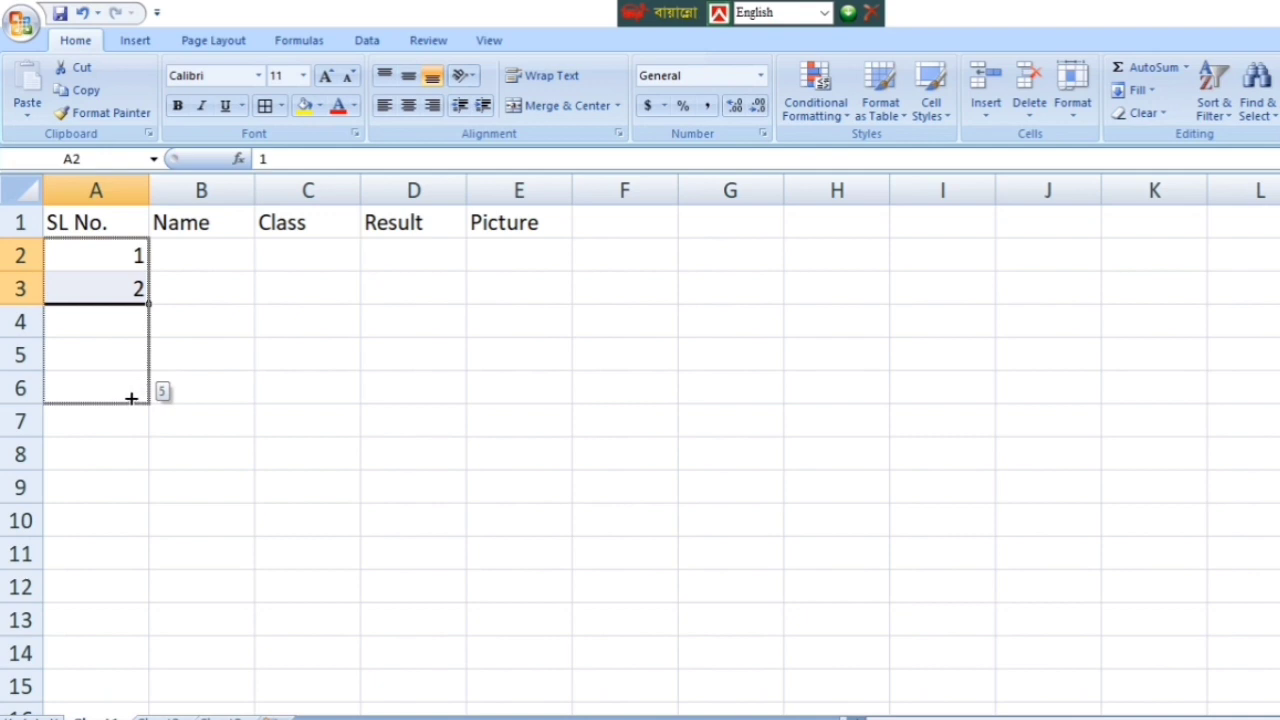
left_click_drag(131, 398, 130, 401)
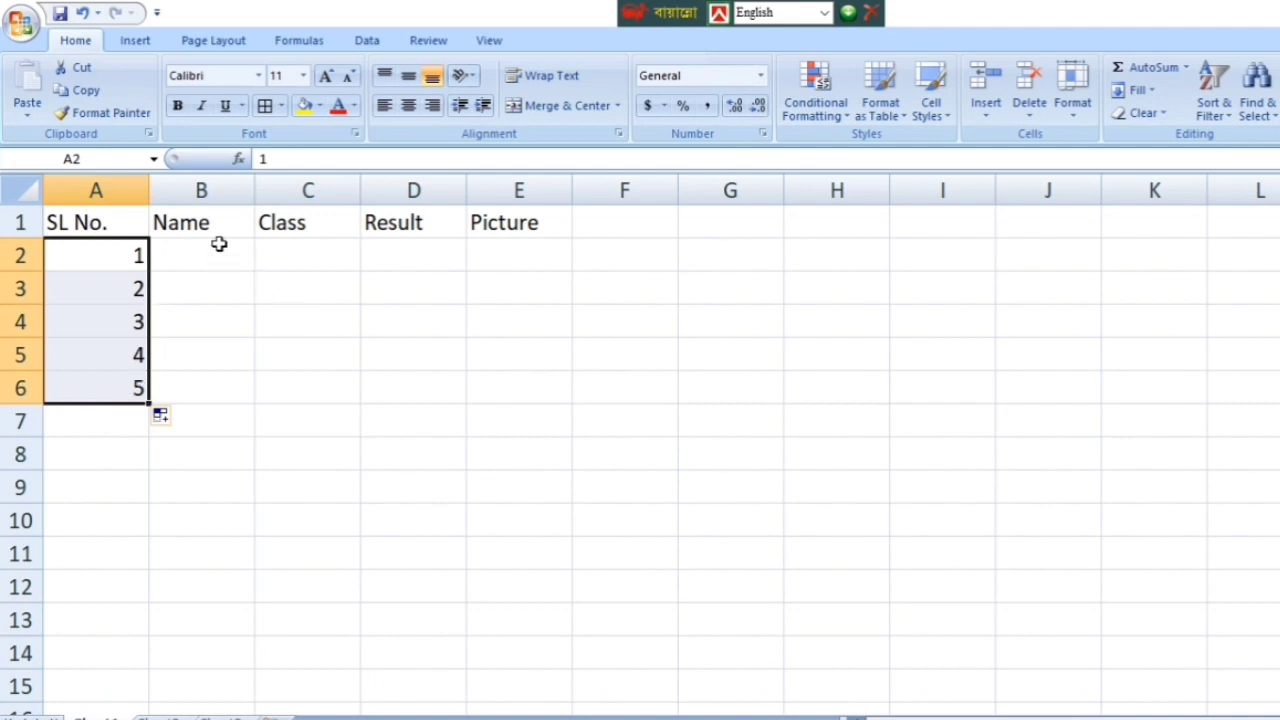
left_click(335, 312)
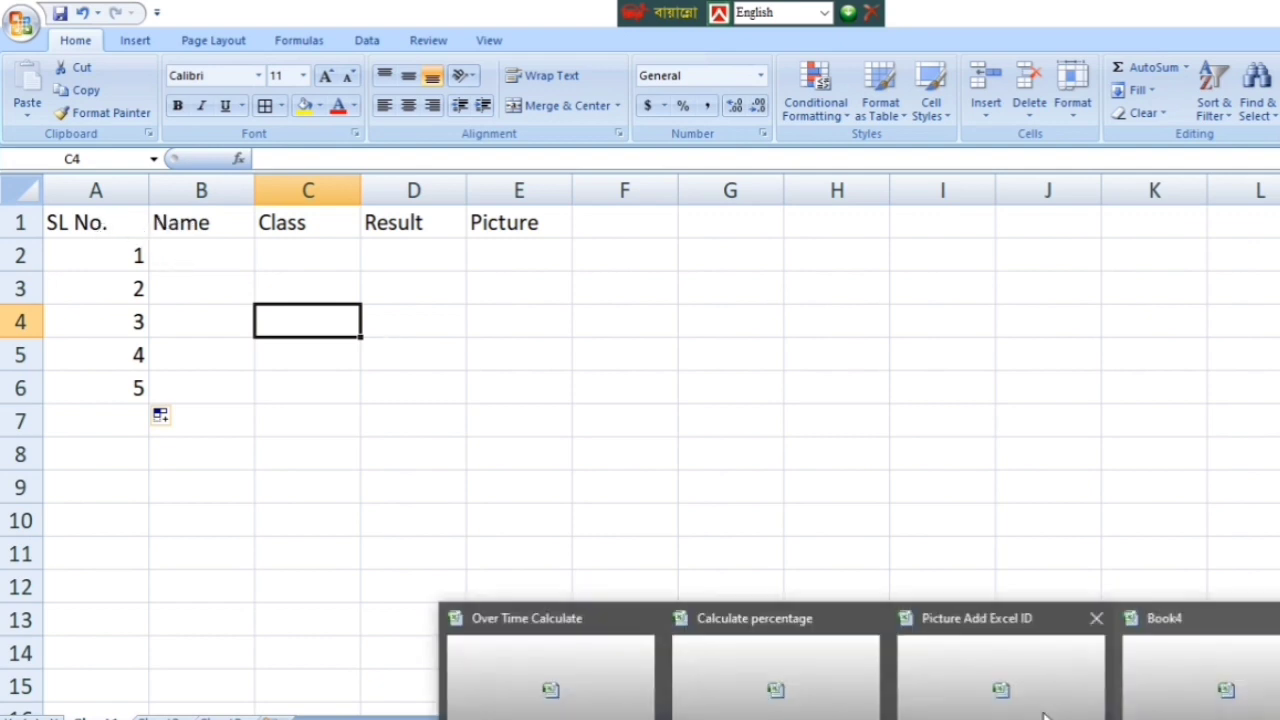
Step: Check the finished example table again, then make the A1:E1 headings bold
left_click(994, 677)
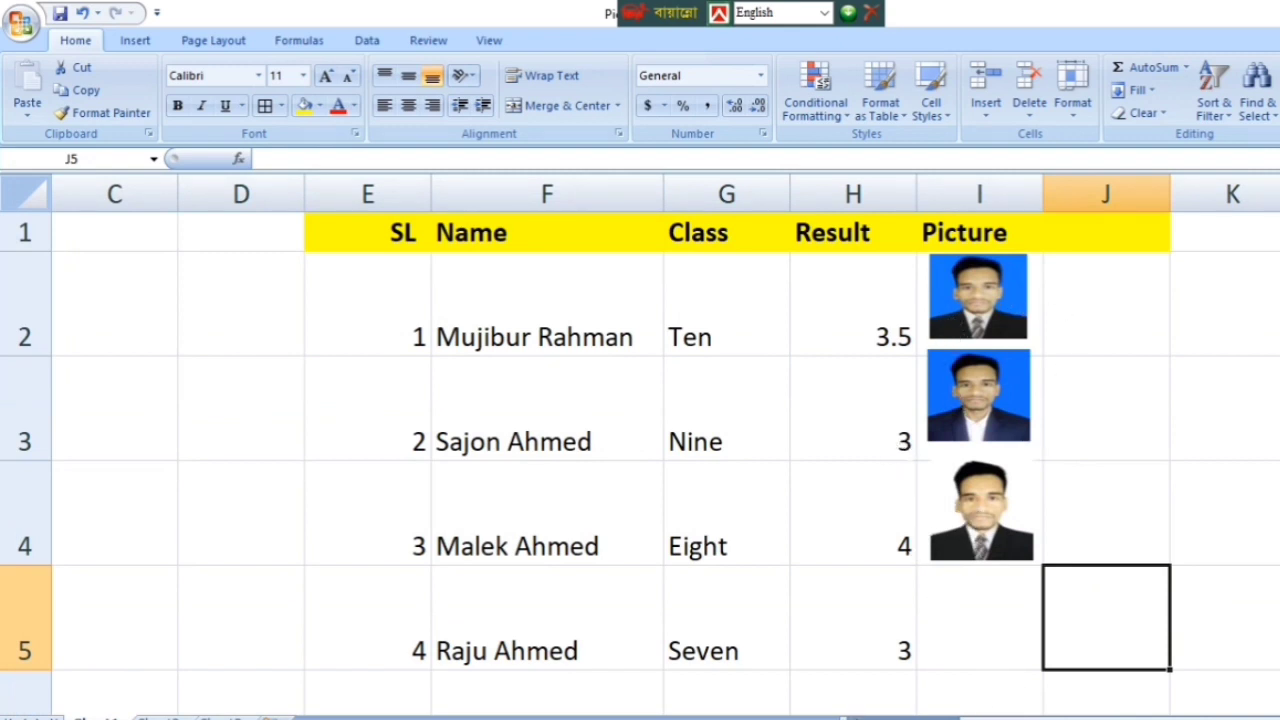
mouse_move(1071, 680)
left_click(1157, 654)
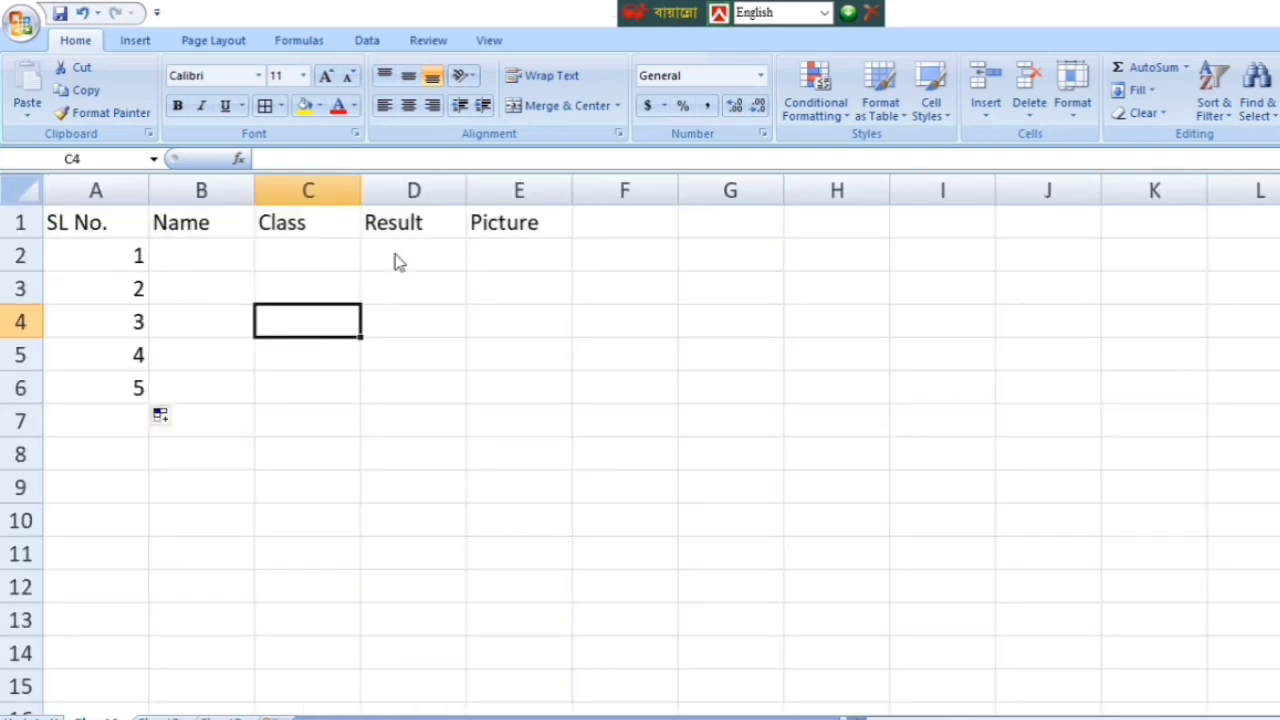
left_click_drag(60, 222, 514, 220)
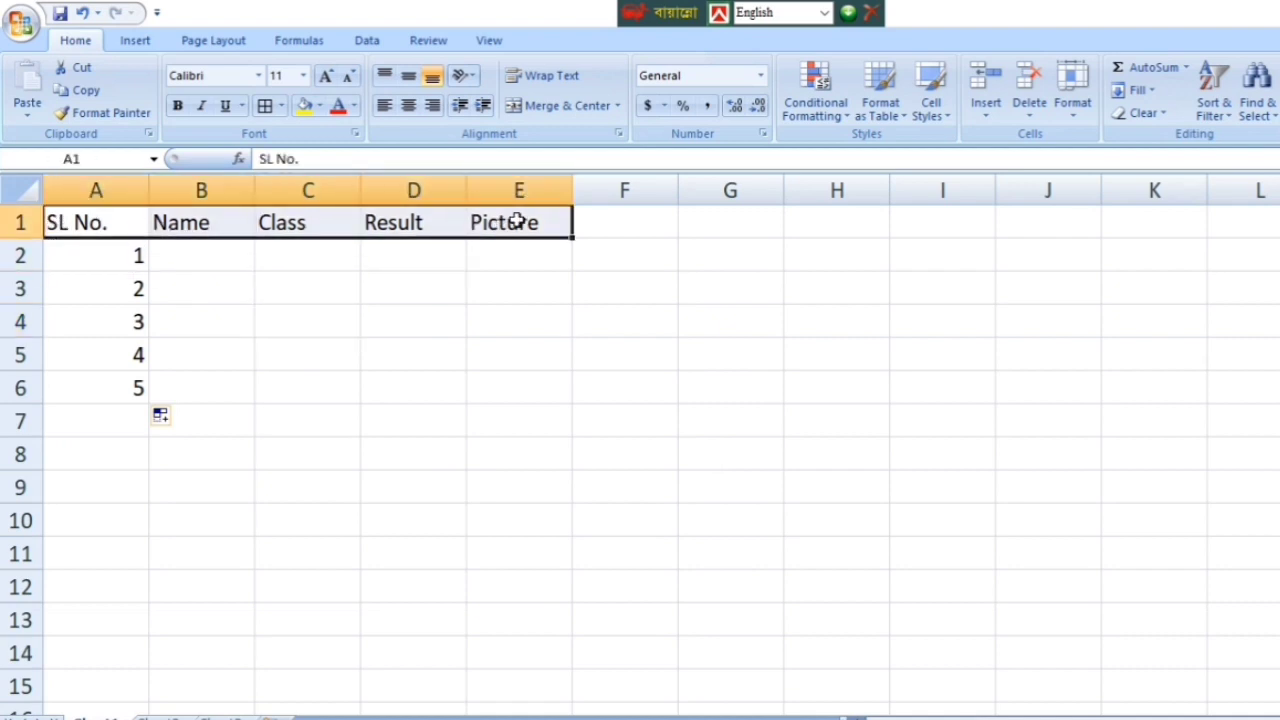
left_click(180, 112)
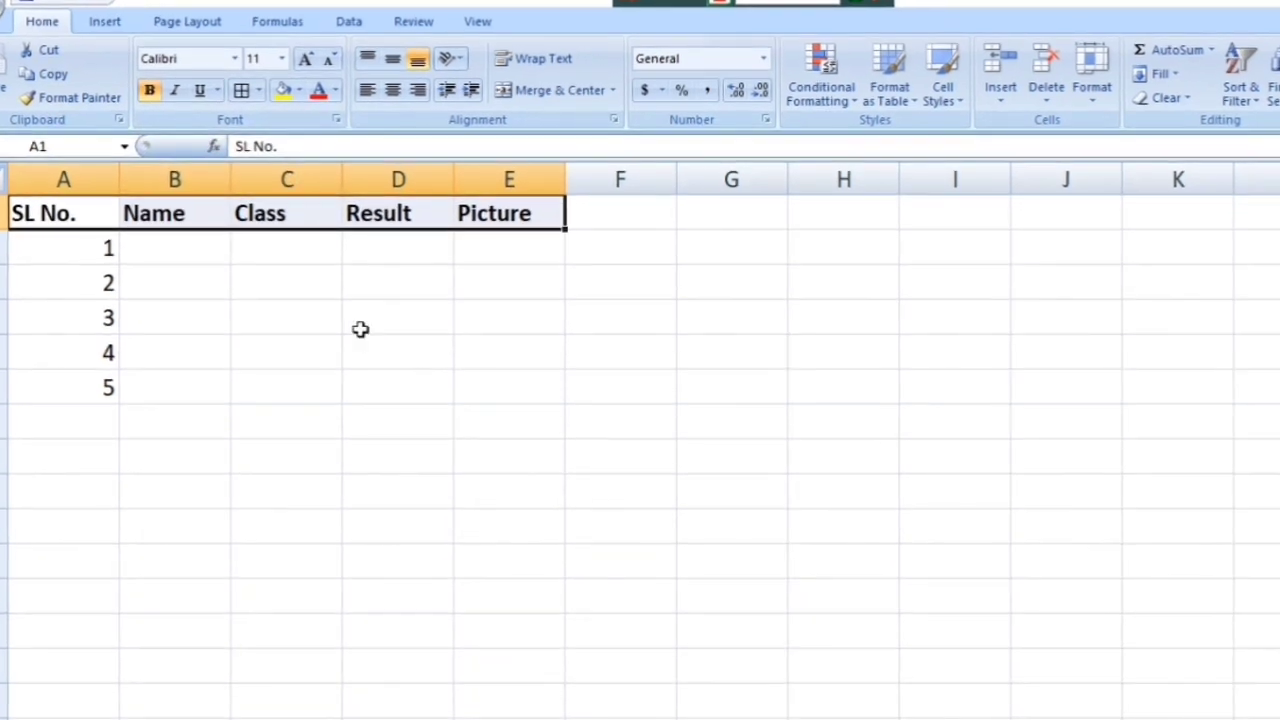
left_click(632, 249)
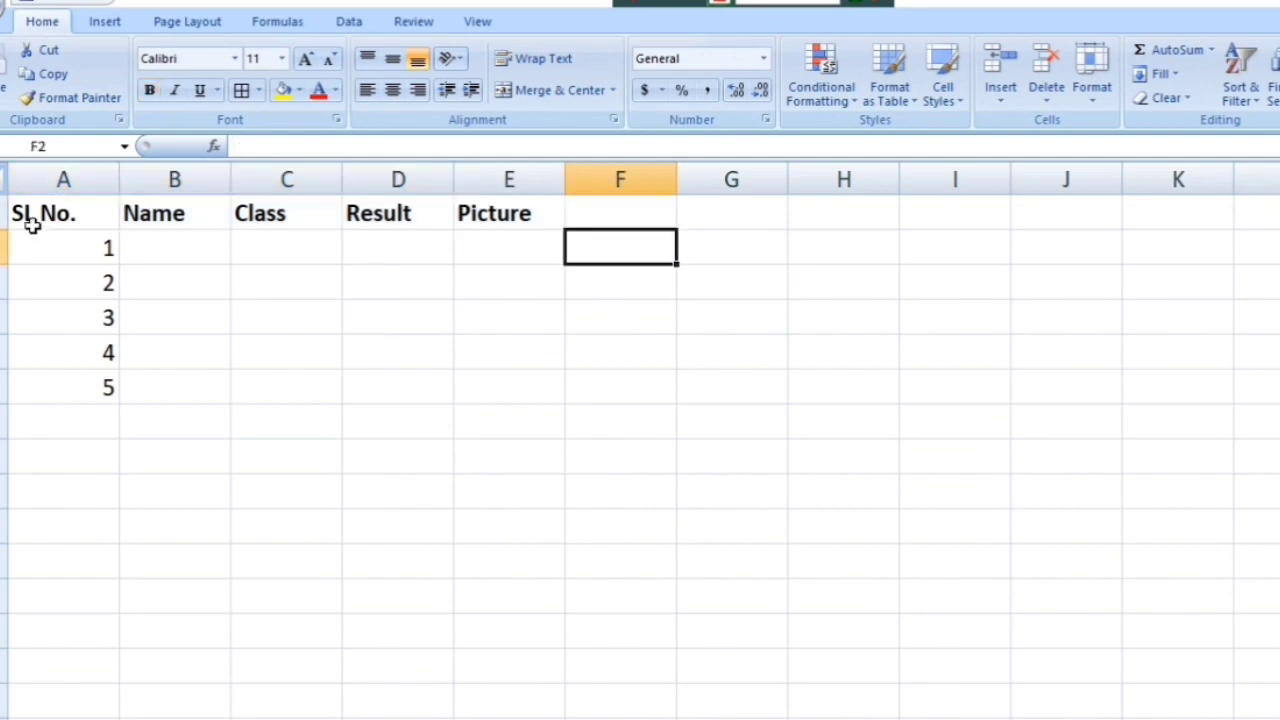
Step: Give the header row cells a Yellow fill from Standard Colors
left_click_drag(31, 220, 556, 222)
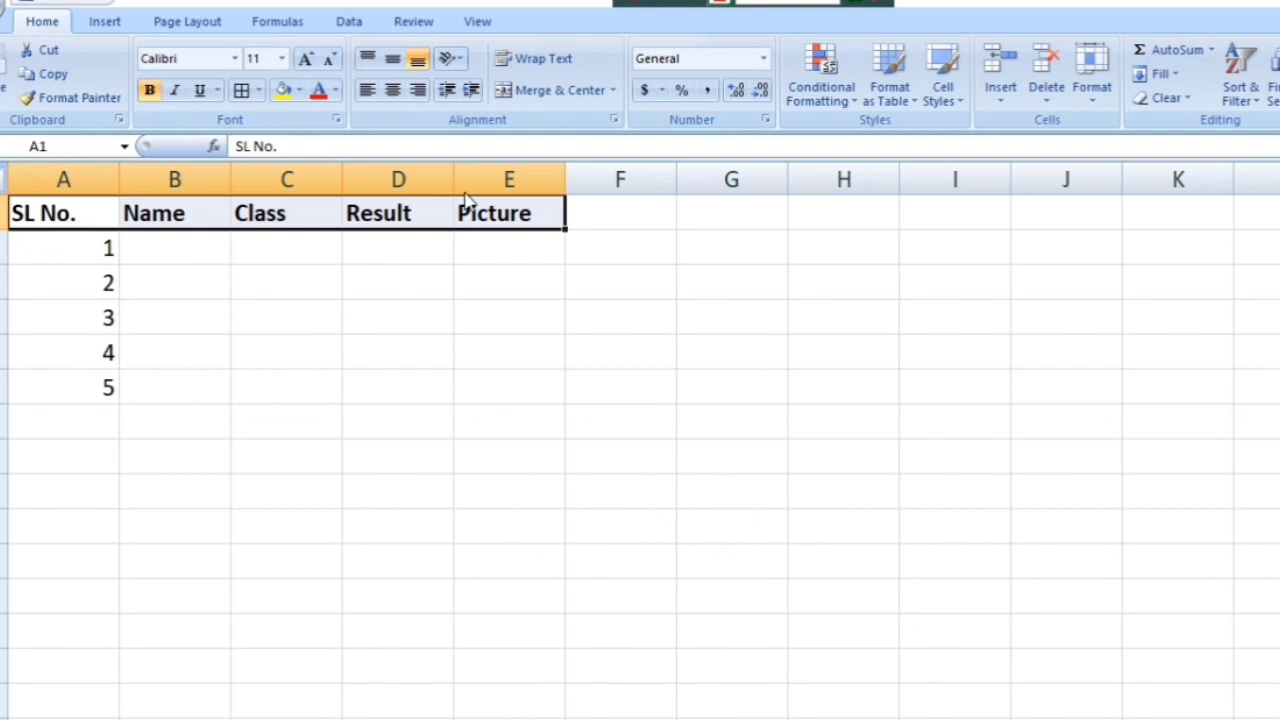
left_click(298, 90)
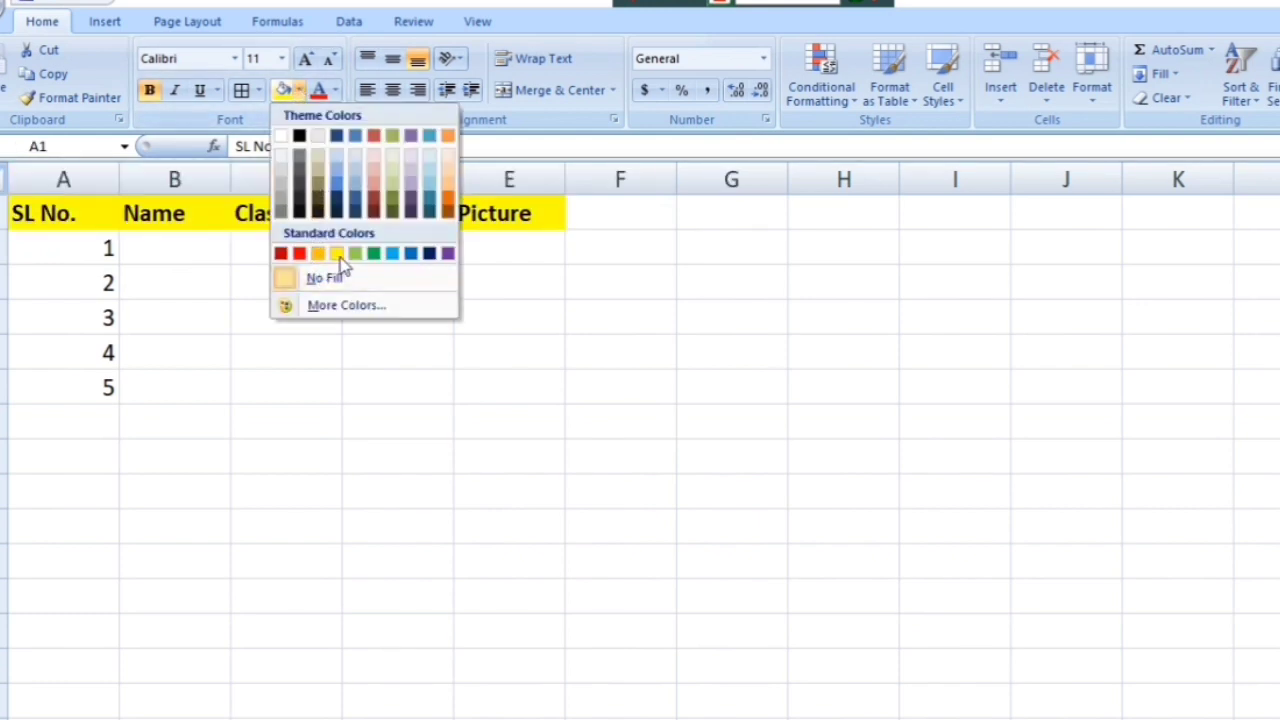
left_click(340, 254)
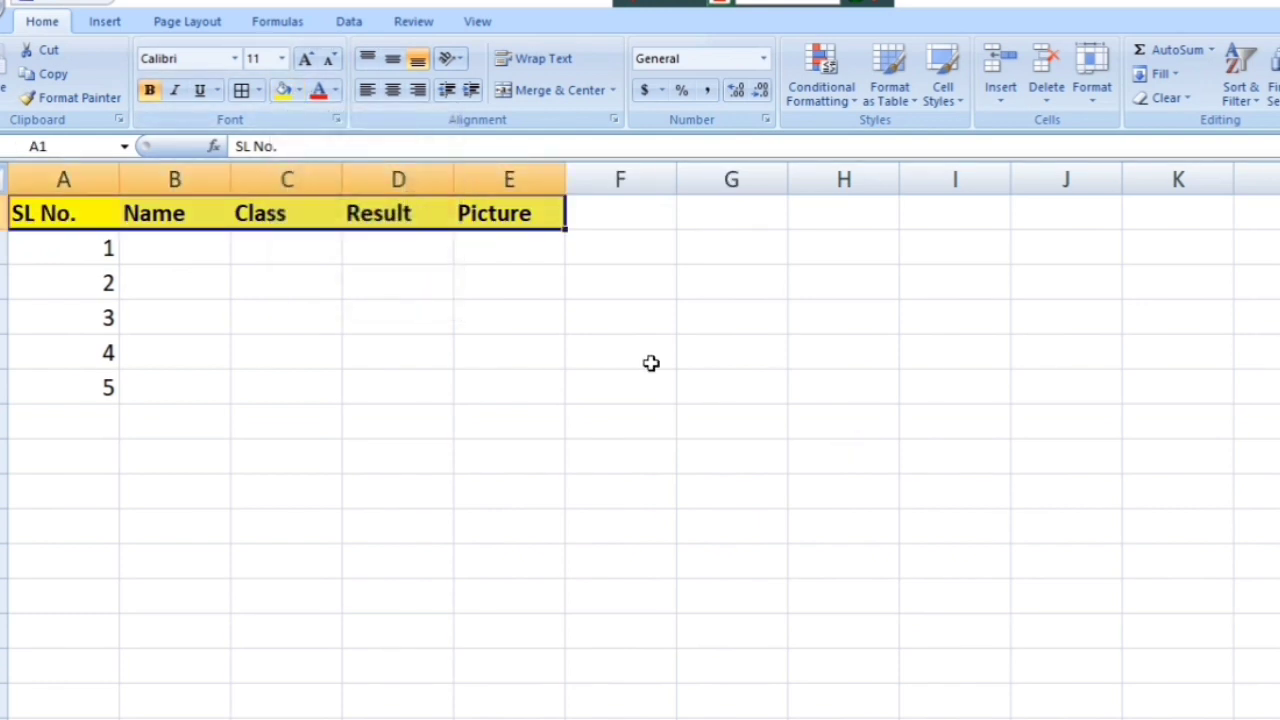
left_click(628, 356)
left_click(172, 240)
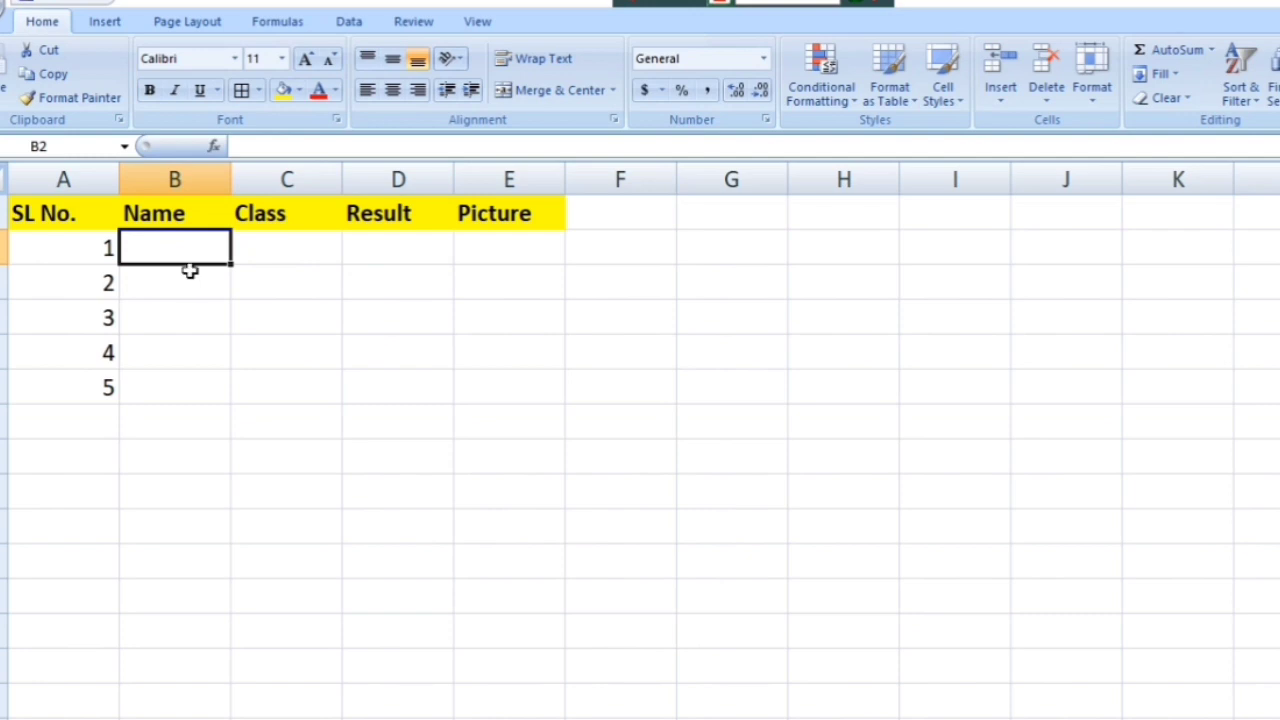
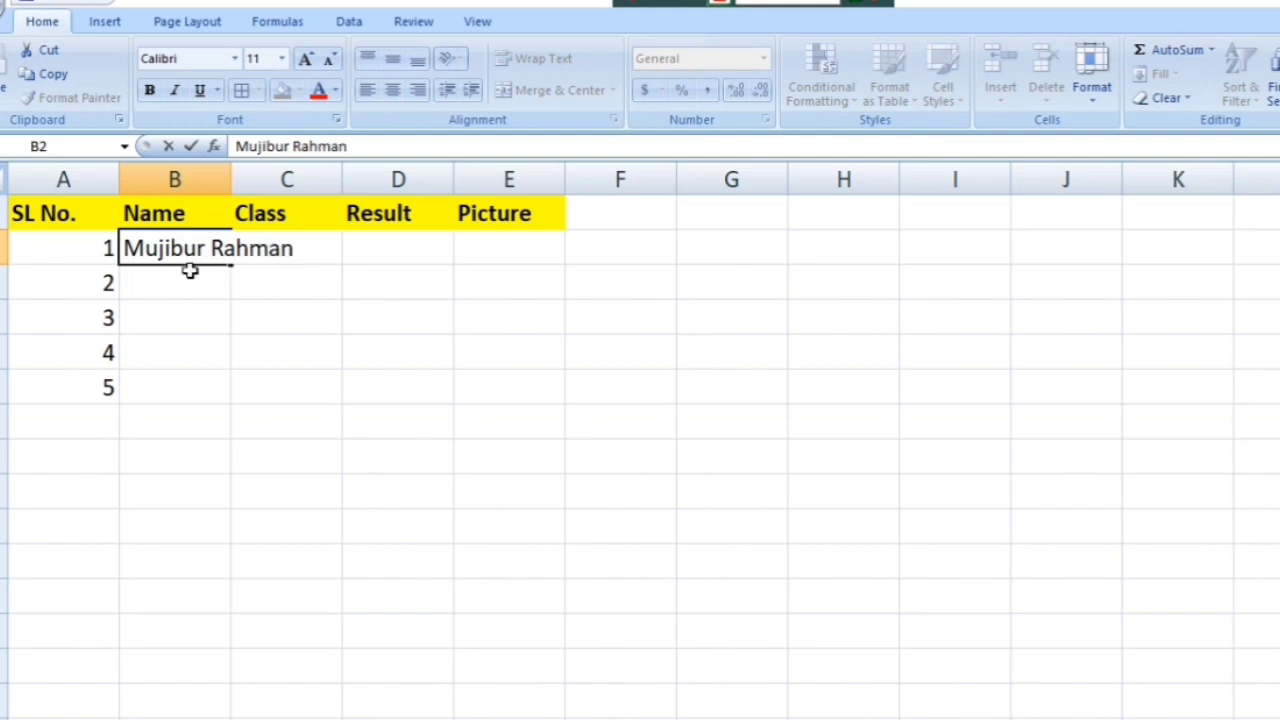
Step: Enter the first two students' names in B2 and B3
left_click(190, 271)
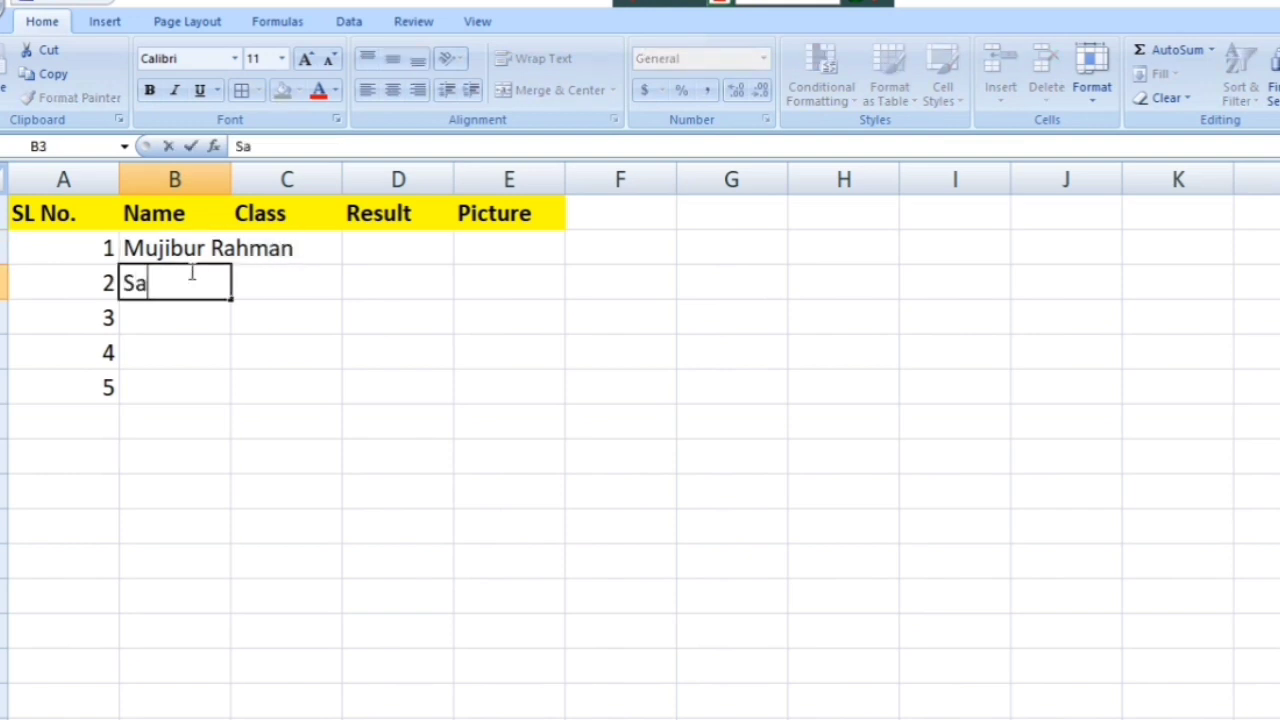
key("Return")
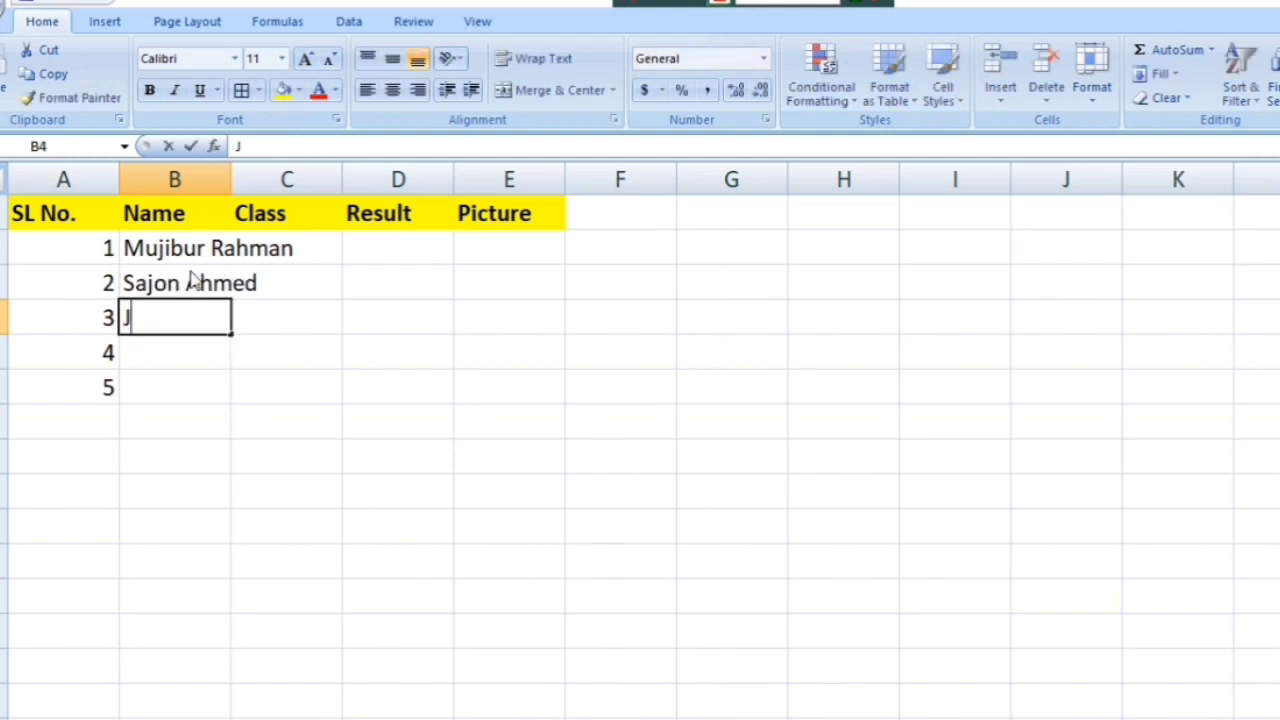
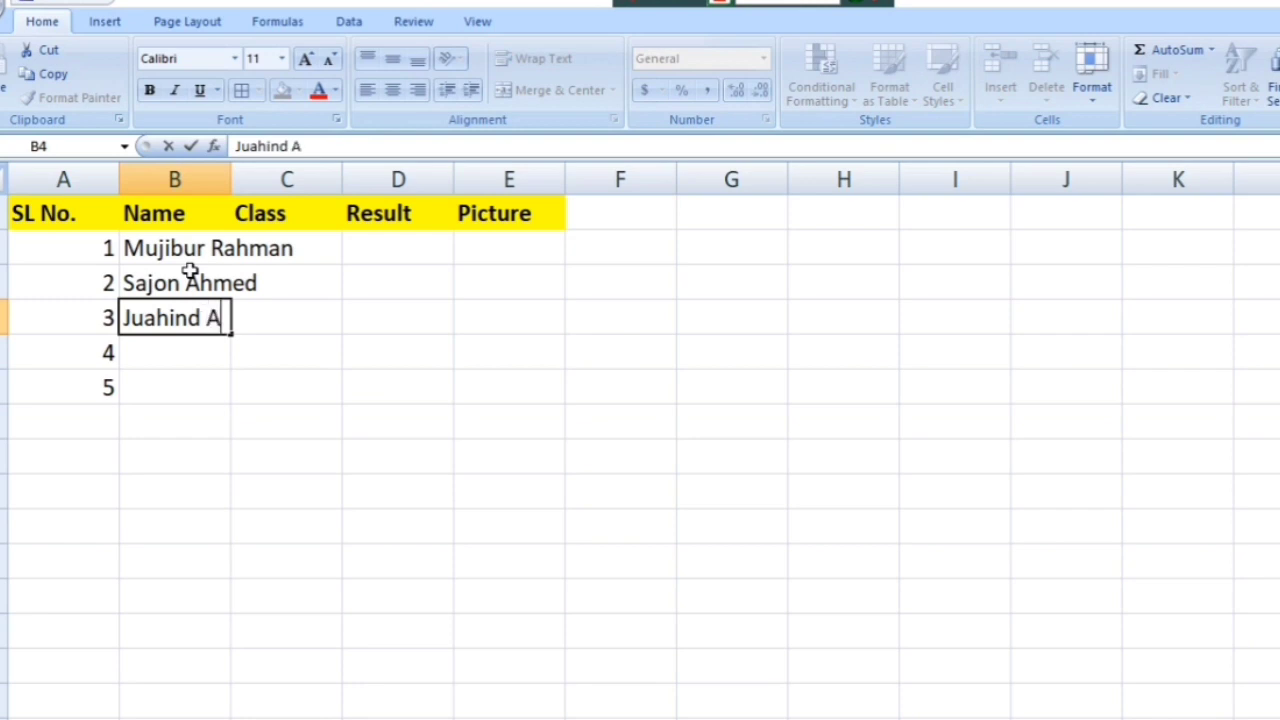
Step: Enter the remaining three students' names in B4 through B6
key("Return")
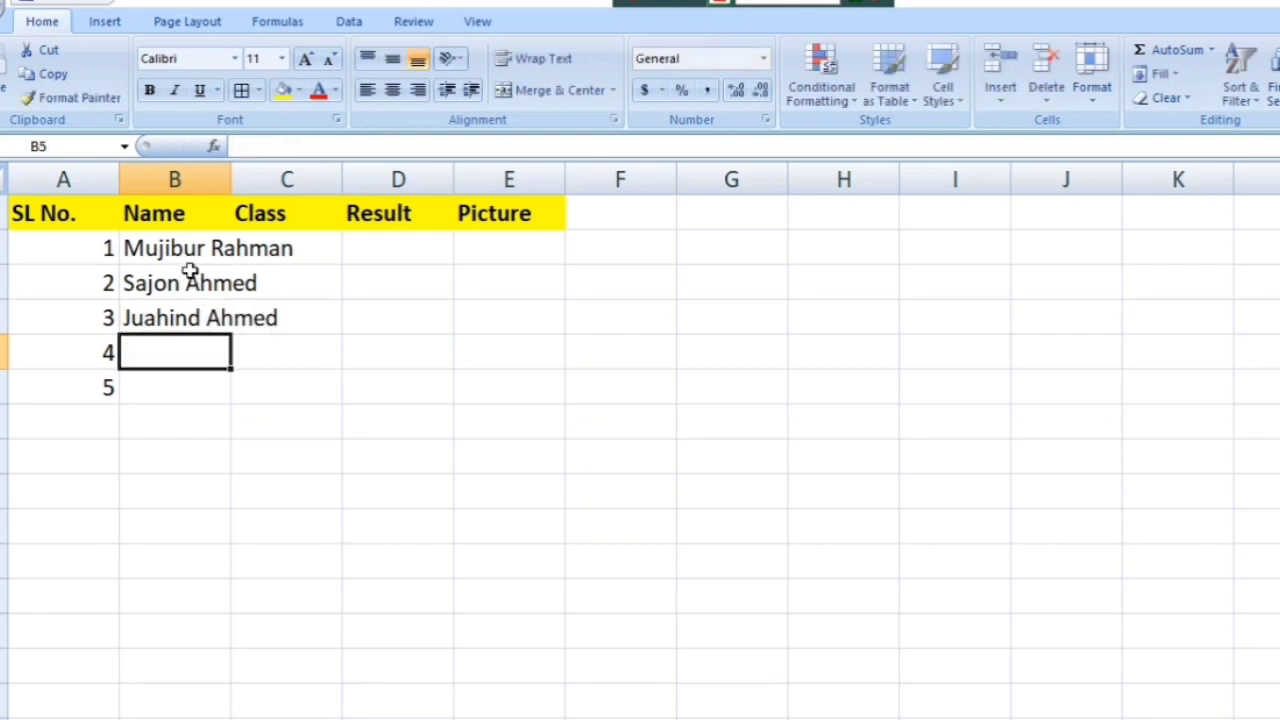
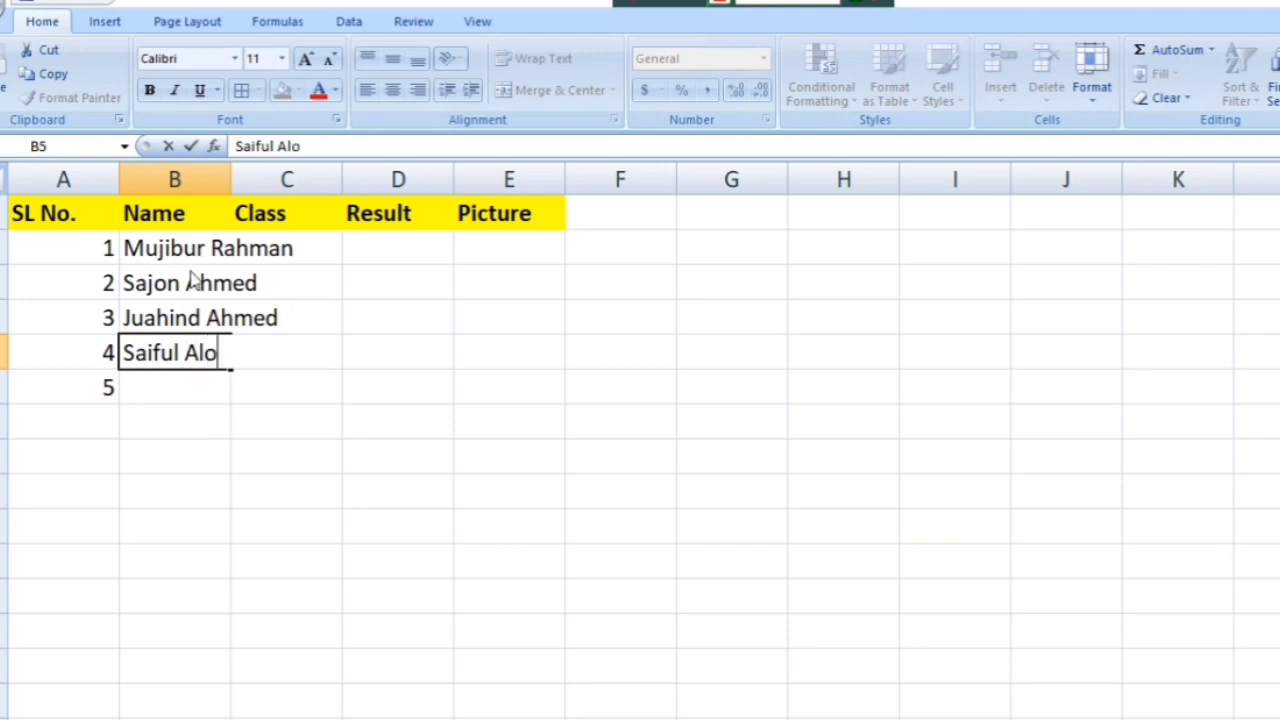
key("Return")
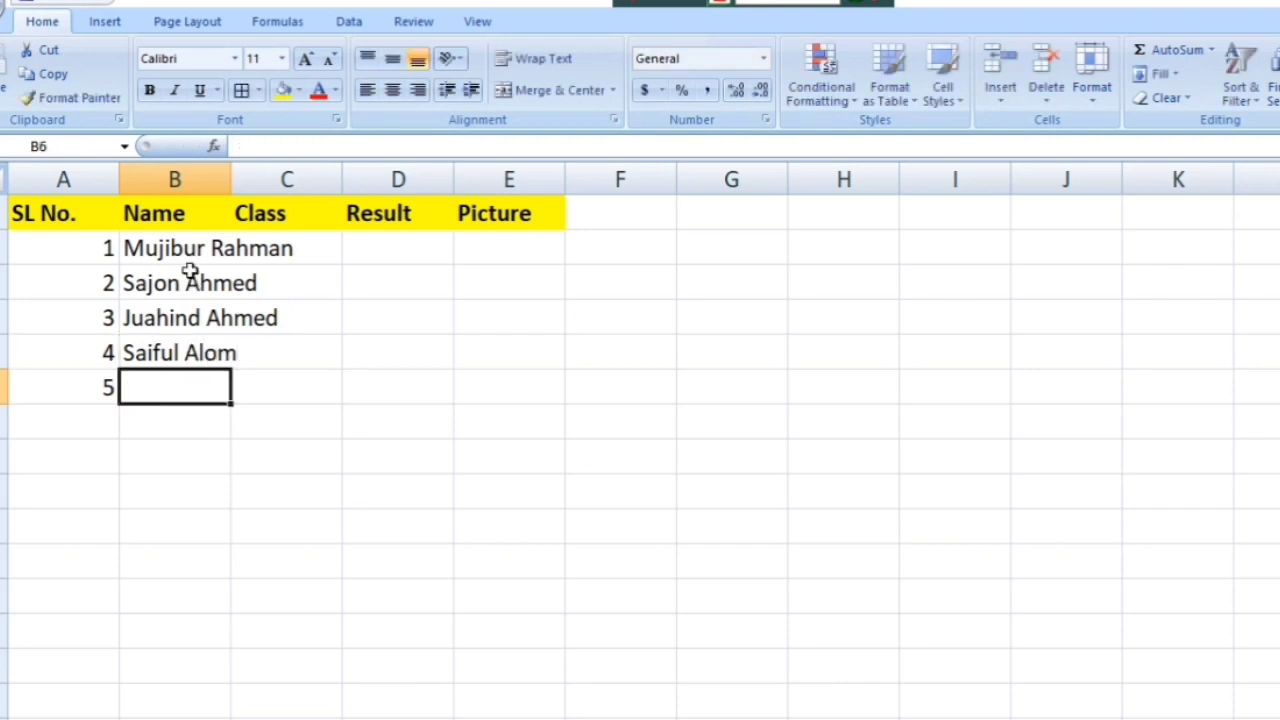
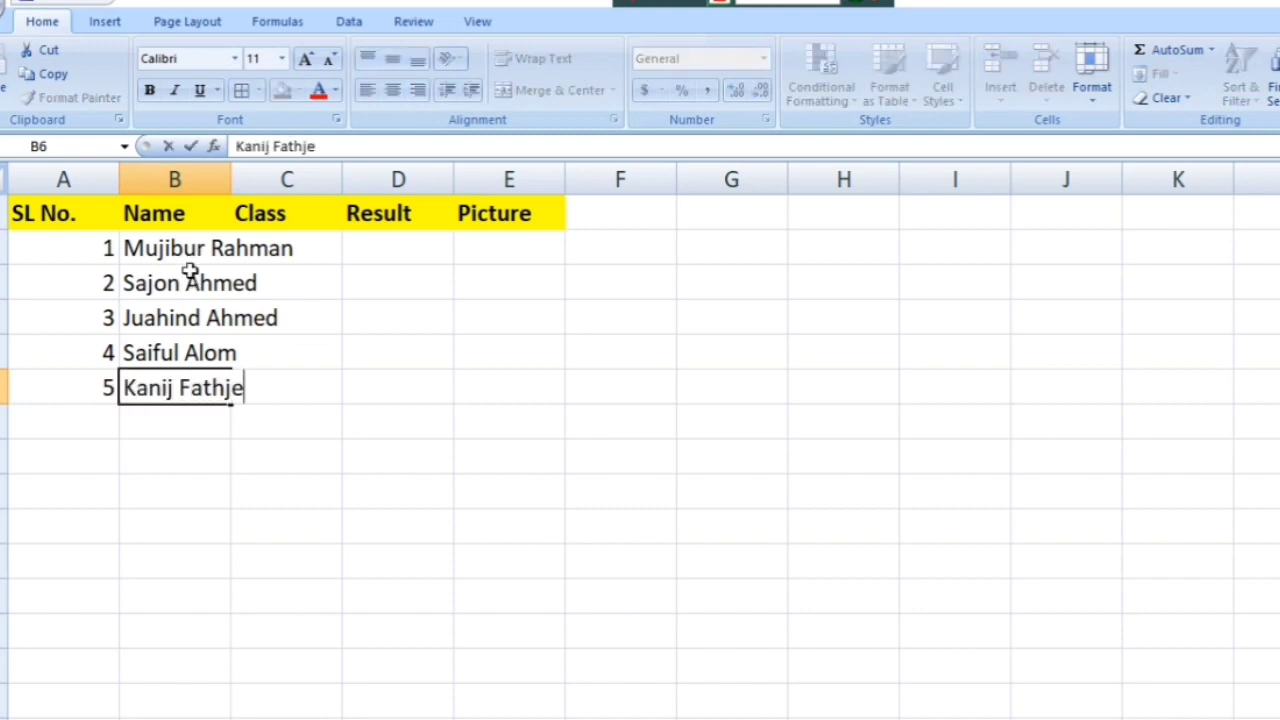
type("ema")
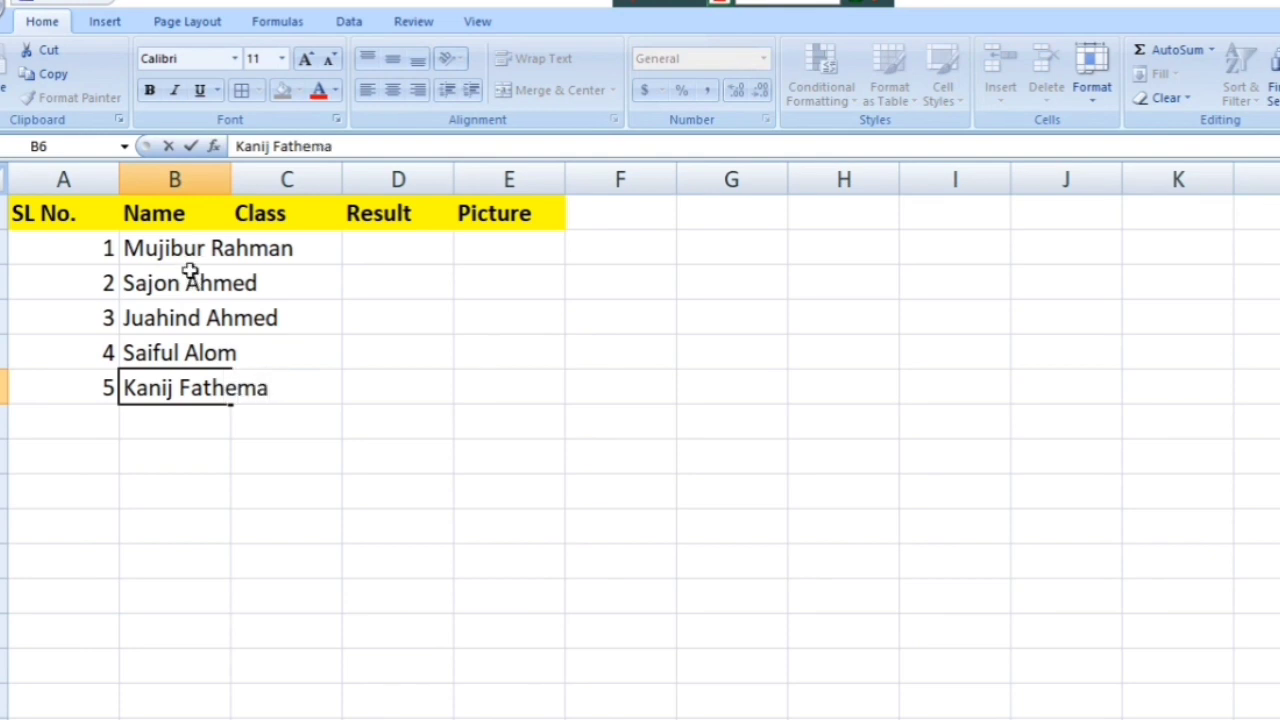
key("Return")
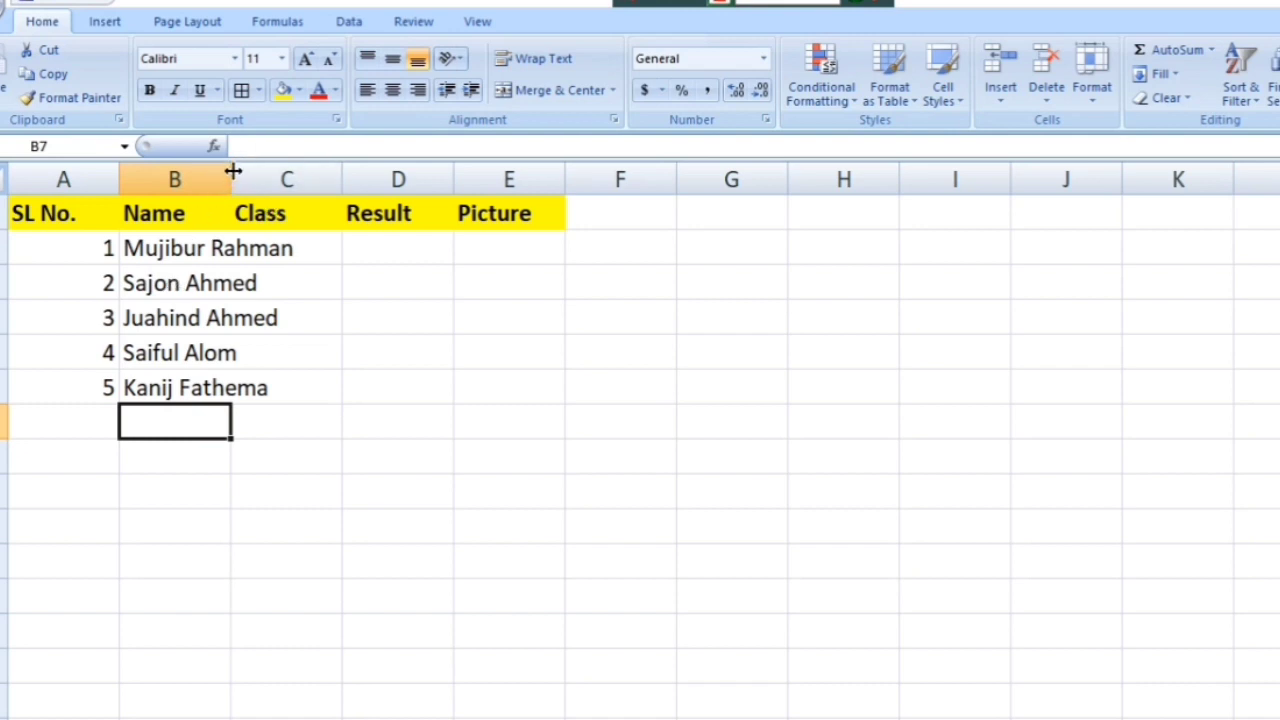
Step: Widen columns B, C, D and E so names and later photos fit
left_click_drag(232, 172, 333, 189)
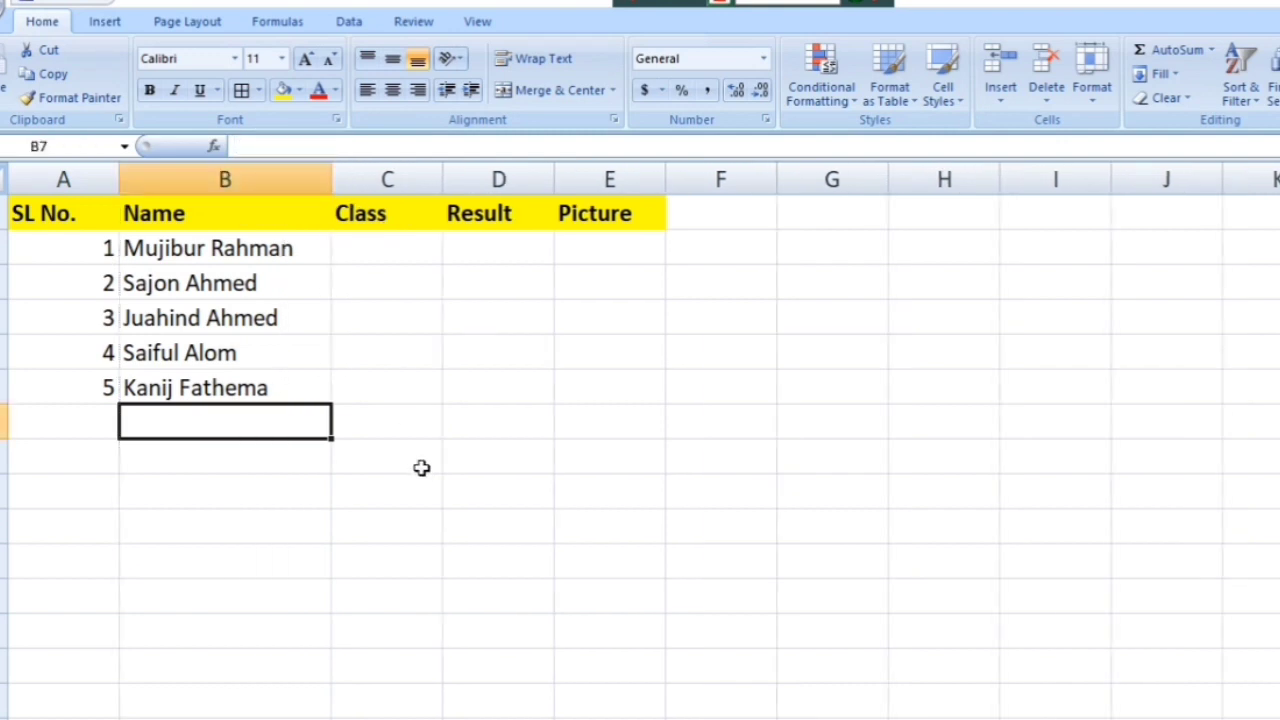
left_click(419, 431)
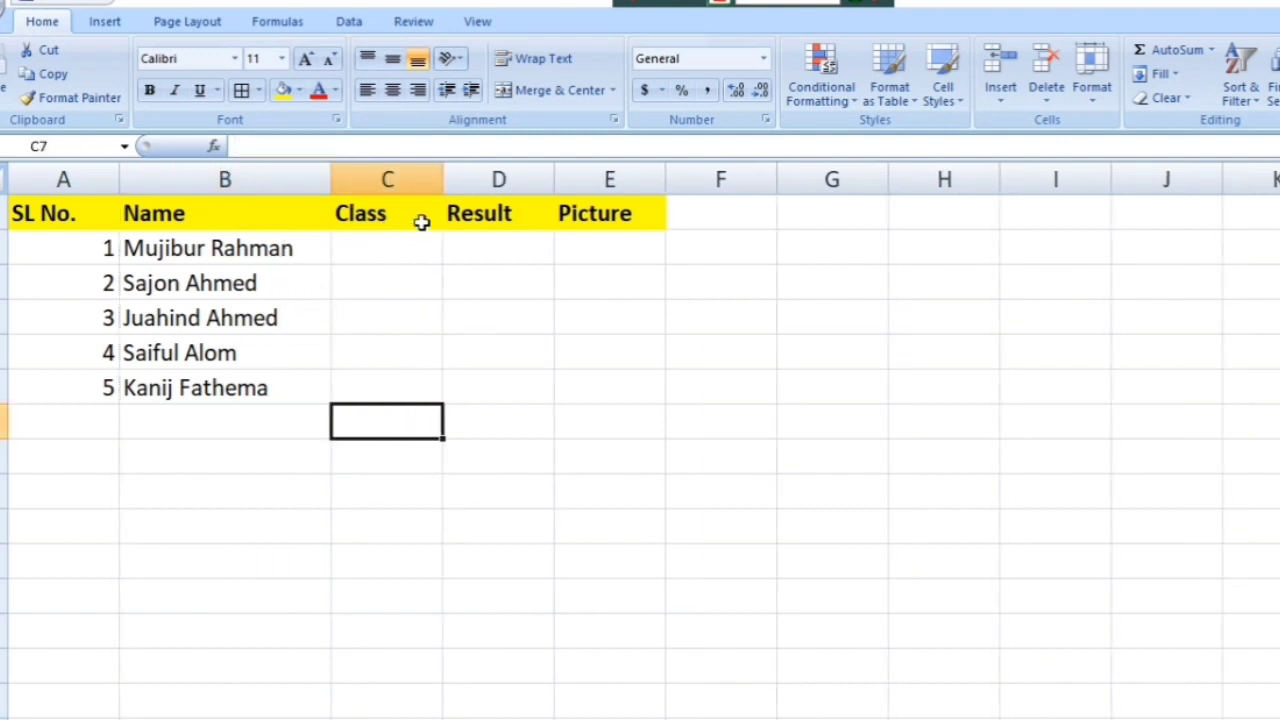
left_click_drag(445, 179, 469, 190)
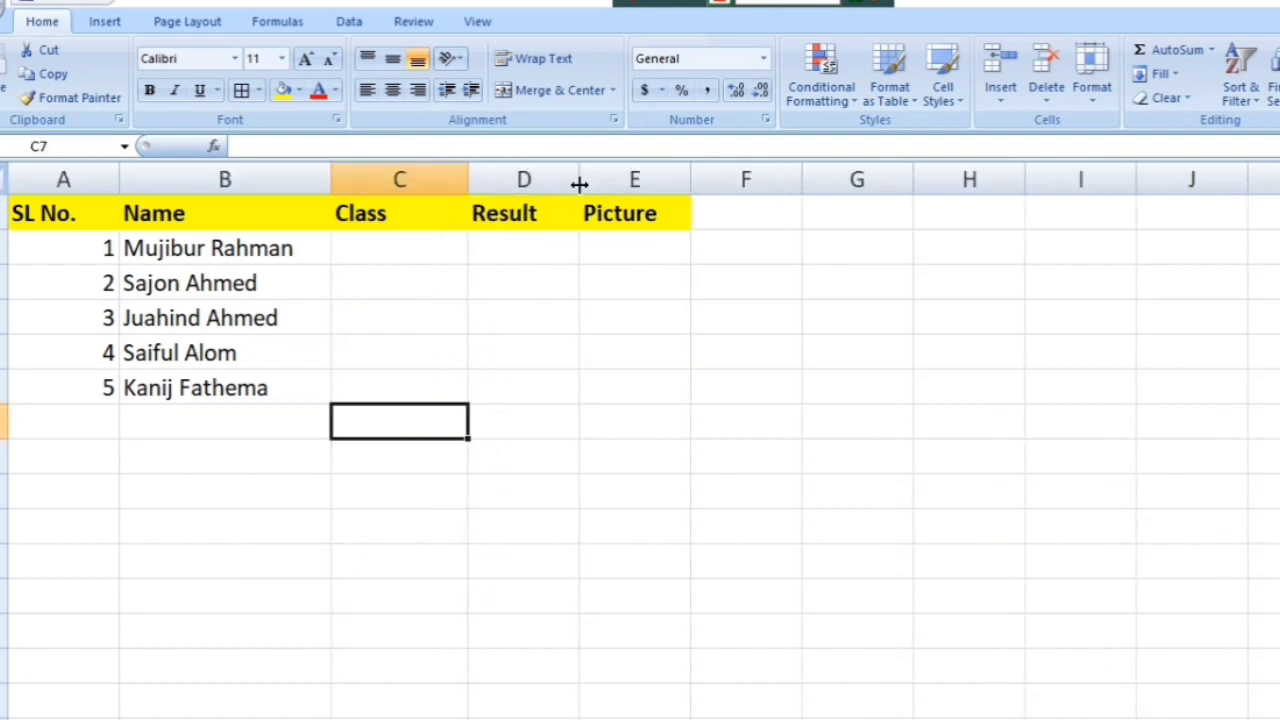
left_click_drag(581, 181, 611, 181)
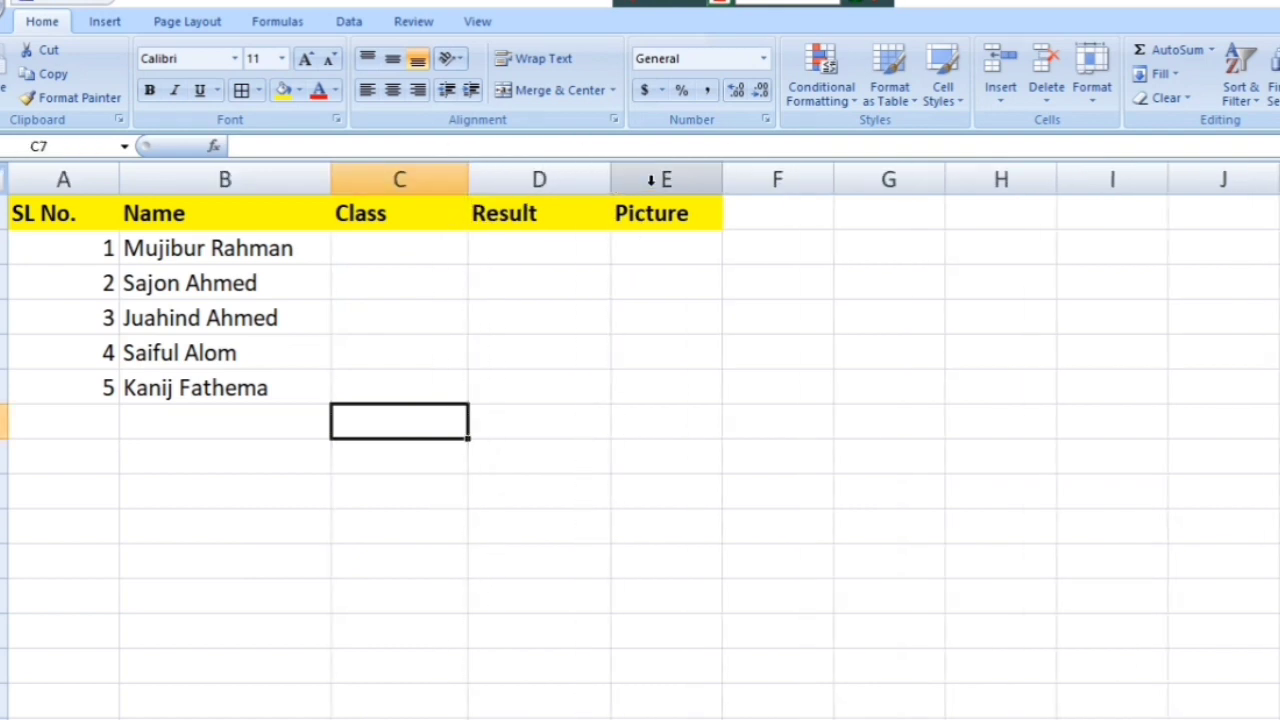
left_click_drag(716, 180, 767, 185)
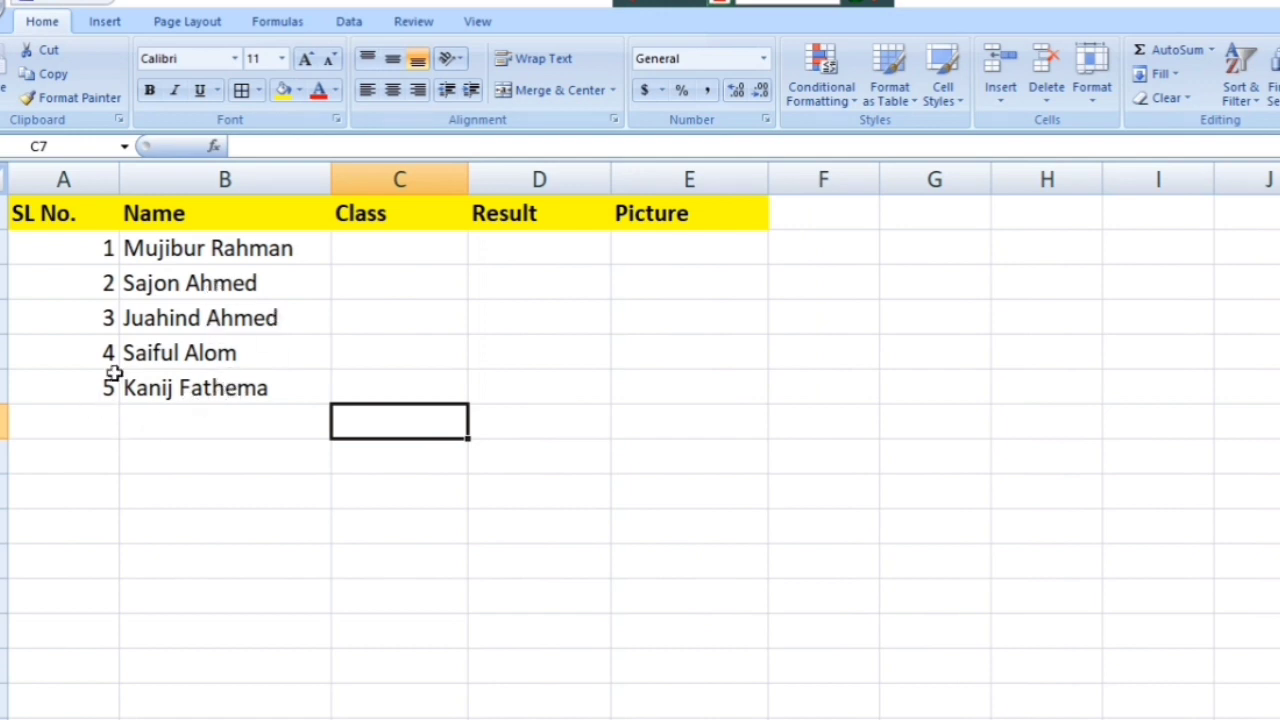
left_click_drag(206, 400, 213, 250)
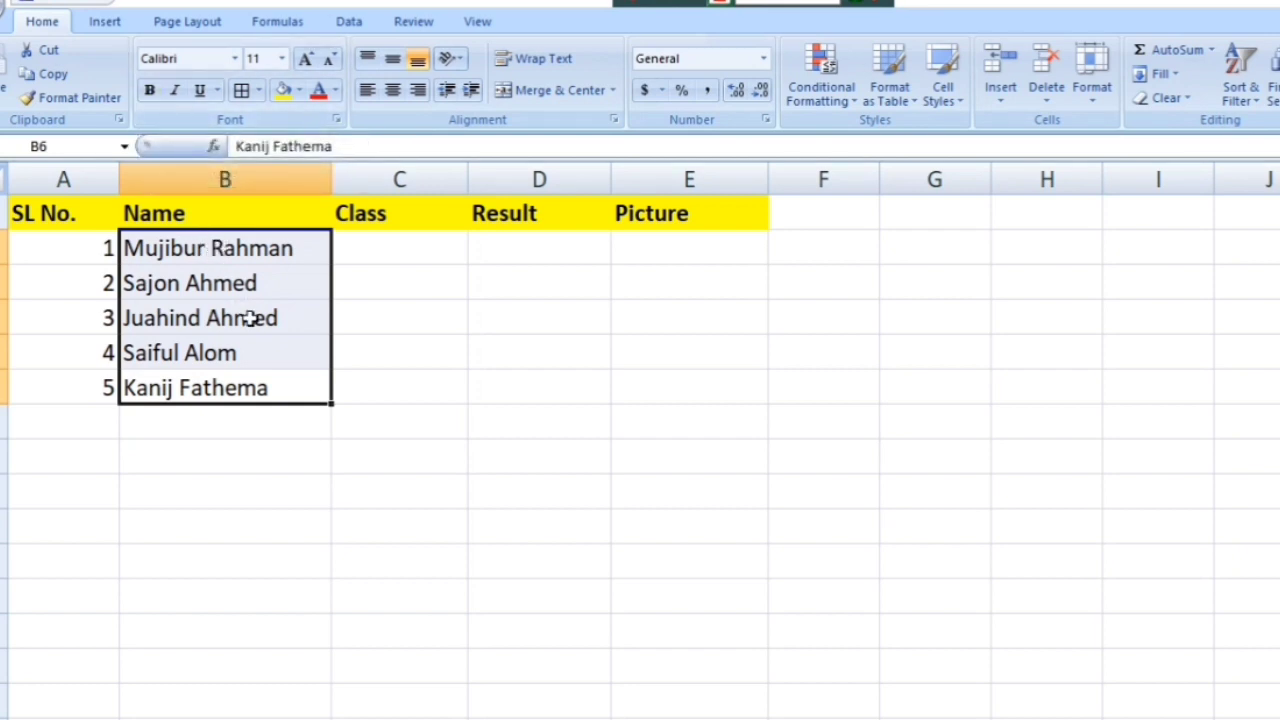
Step: Bold the five student names in B2:B6 with Ctrl+B
key("ctrl+b")
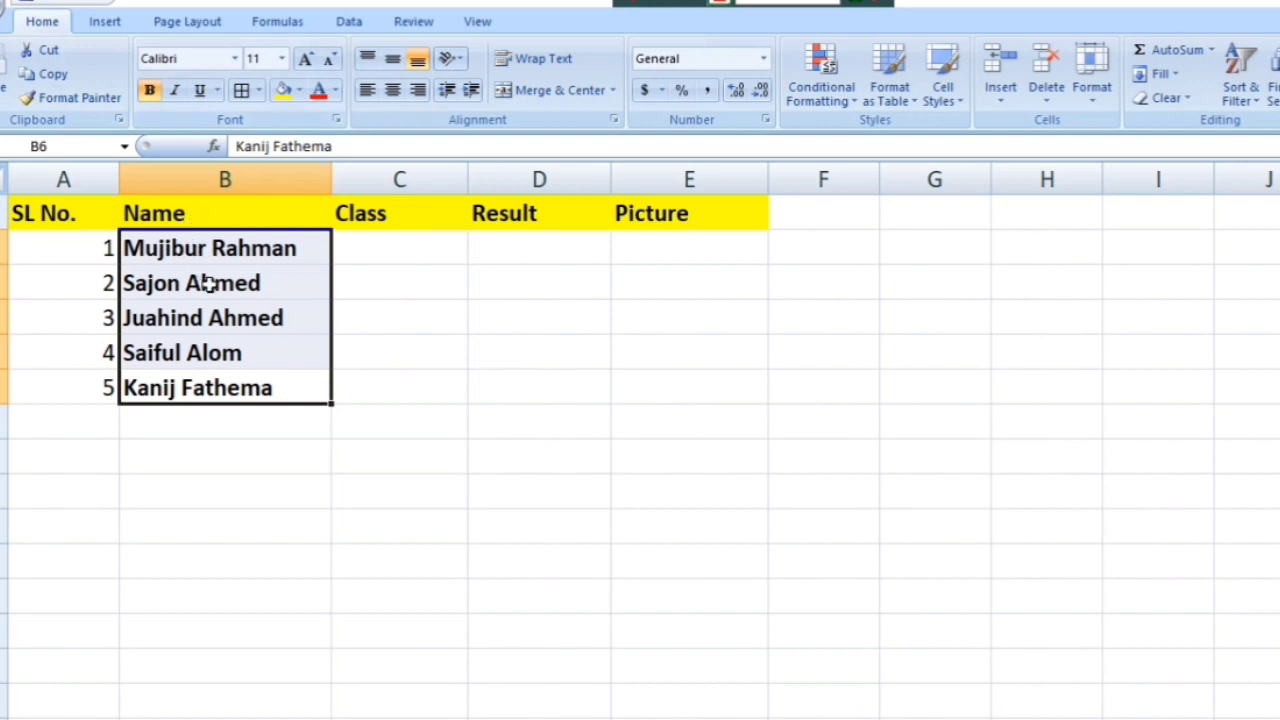
left_click(354, 366)
left_click(398, 243)
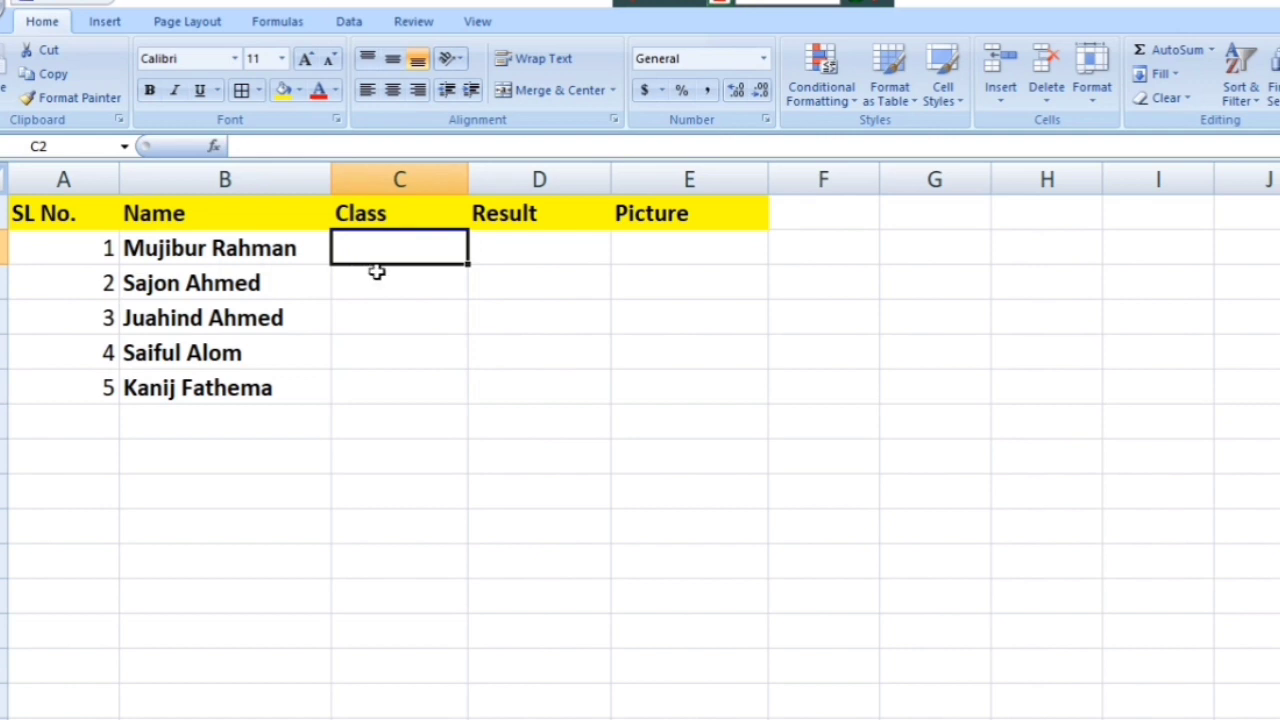
Step: Enter classes Ten and Nine in C2 and C3
type("Ten")
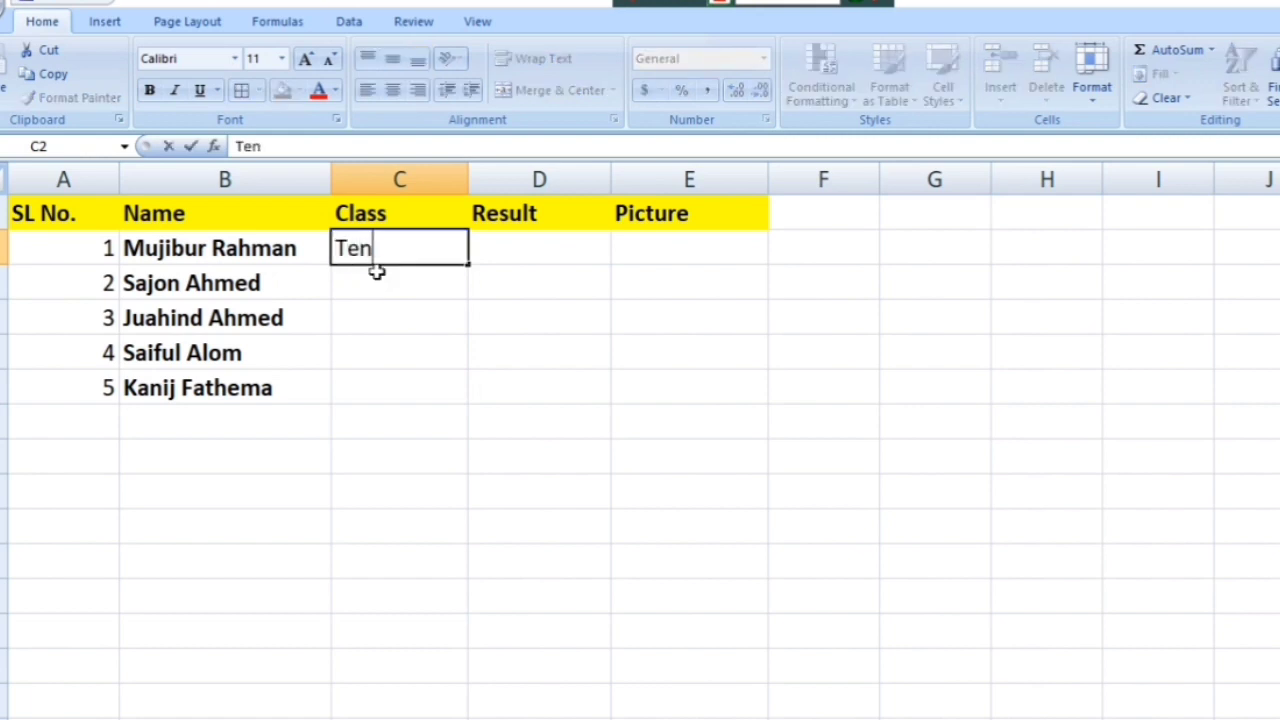
key("Return")
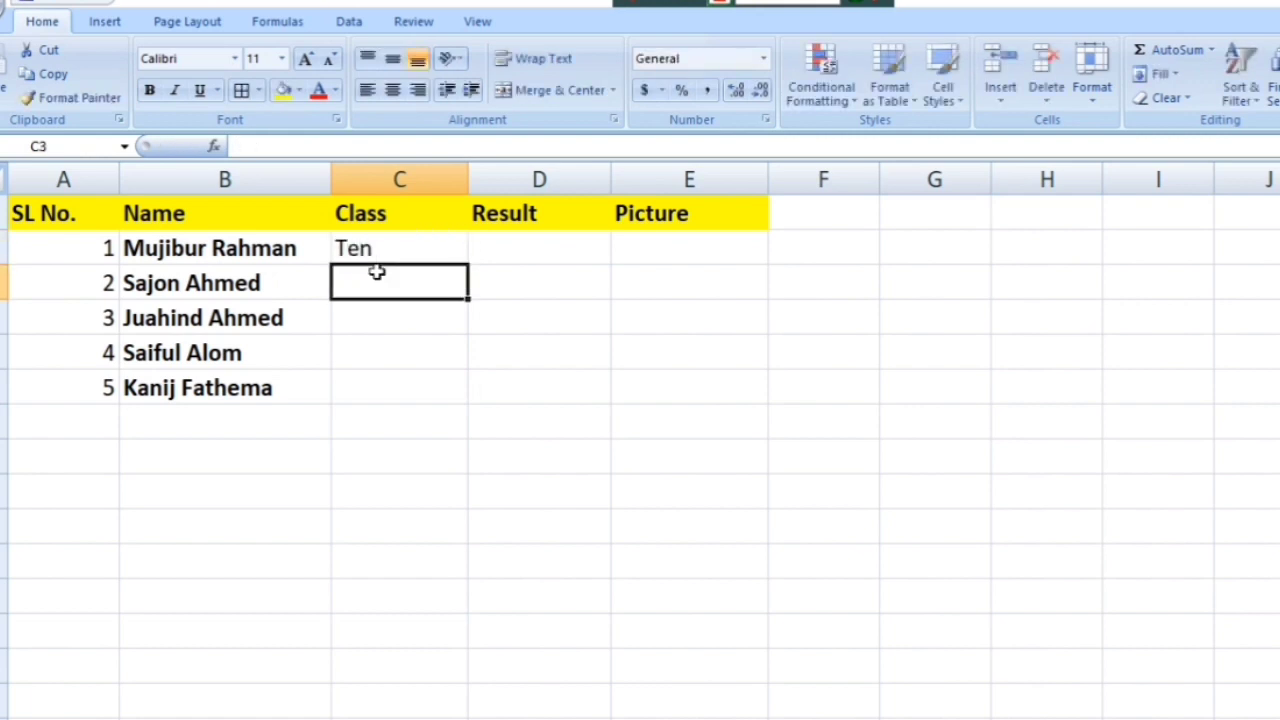
type("Nine")
key("BackSpace")
key("BackSpace")
key("BackSpace")
type("I")
key("BackSpace")
type("ine")
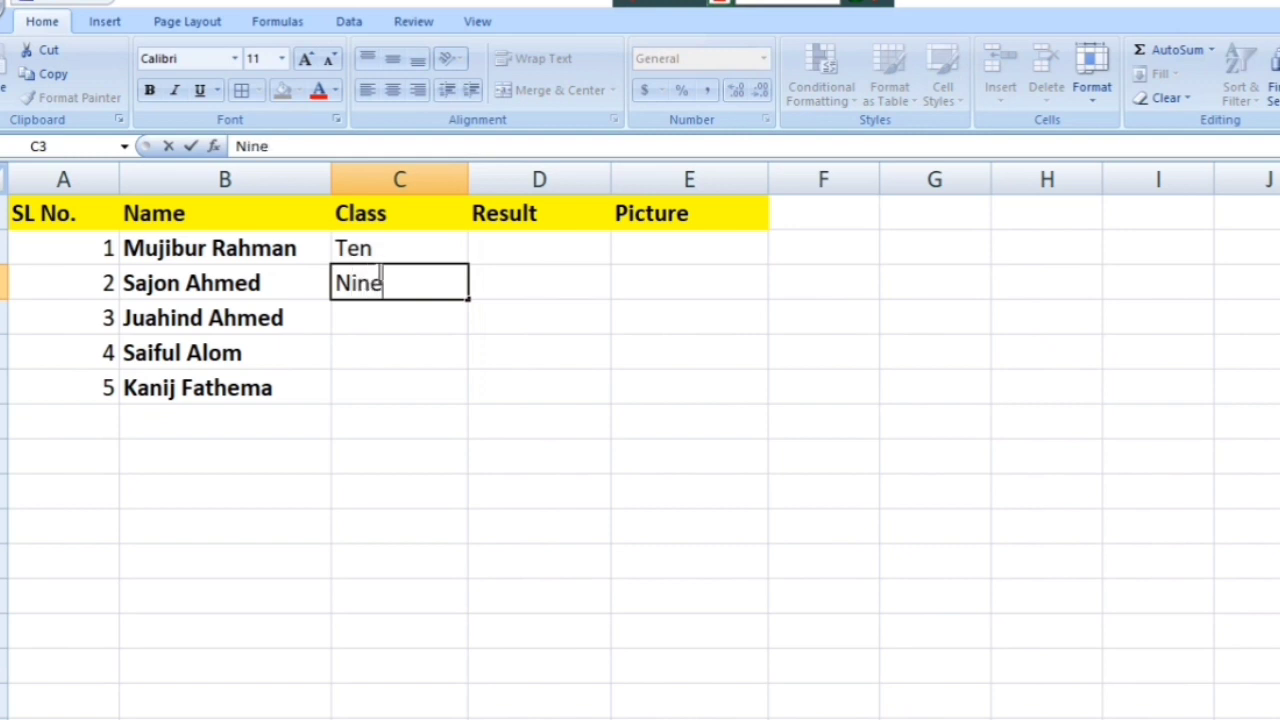
key("Return")
Step: Enter classes Ten, Eight and Seven in C4 through C6
type("Ten")
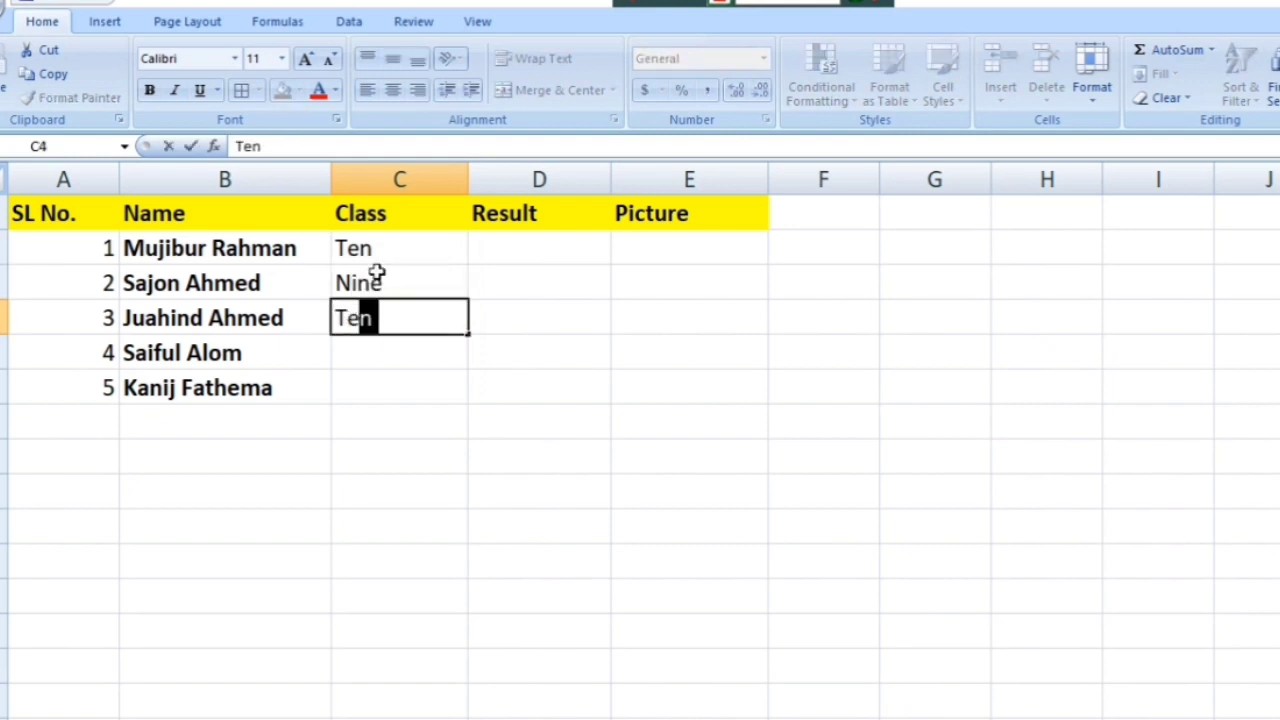
key("Return")
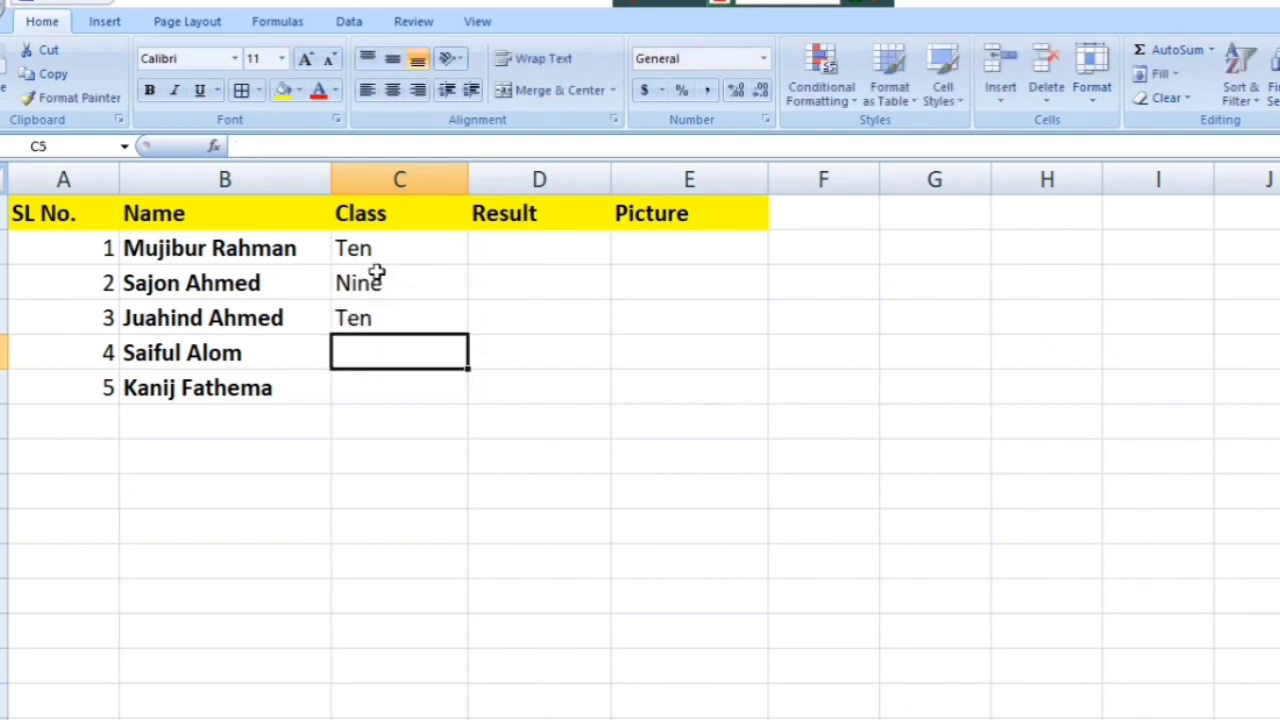
type("Eight")
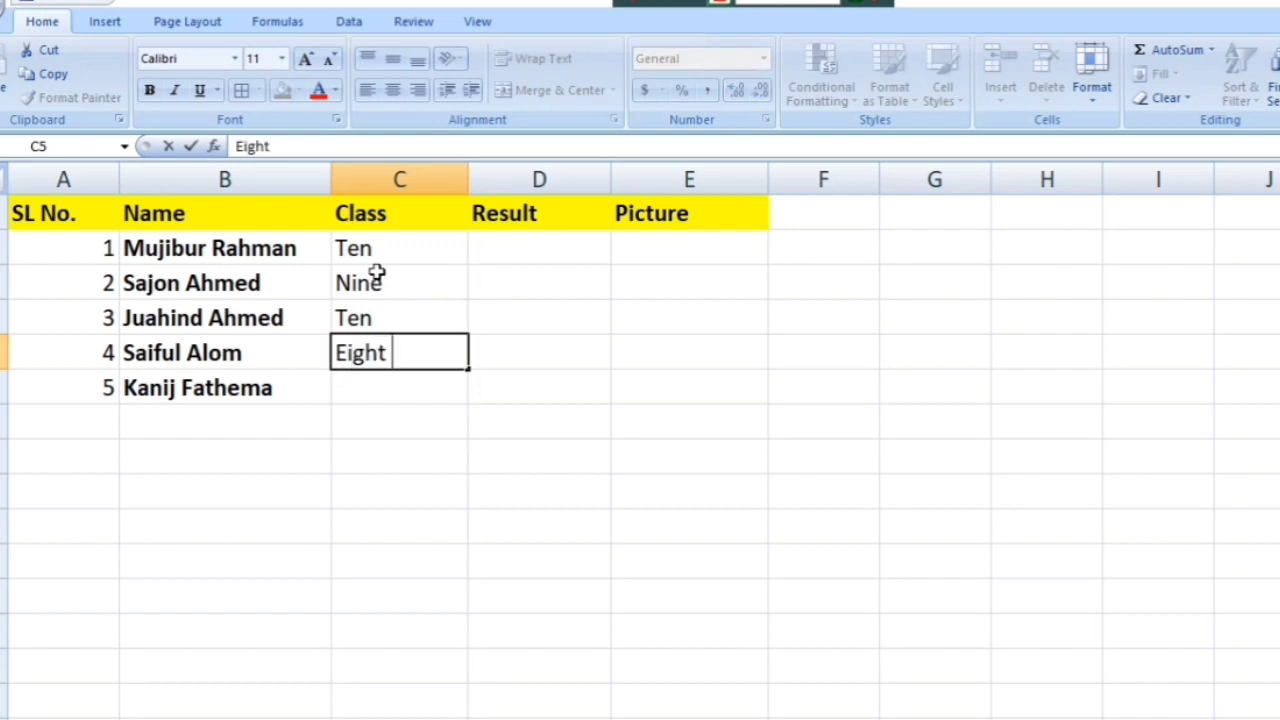
key("Return")
type("Sevent")
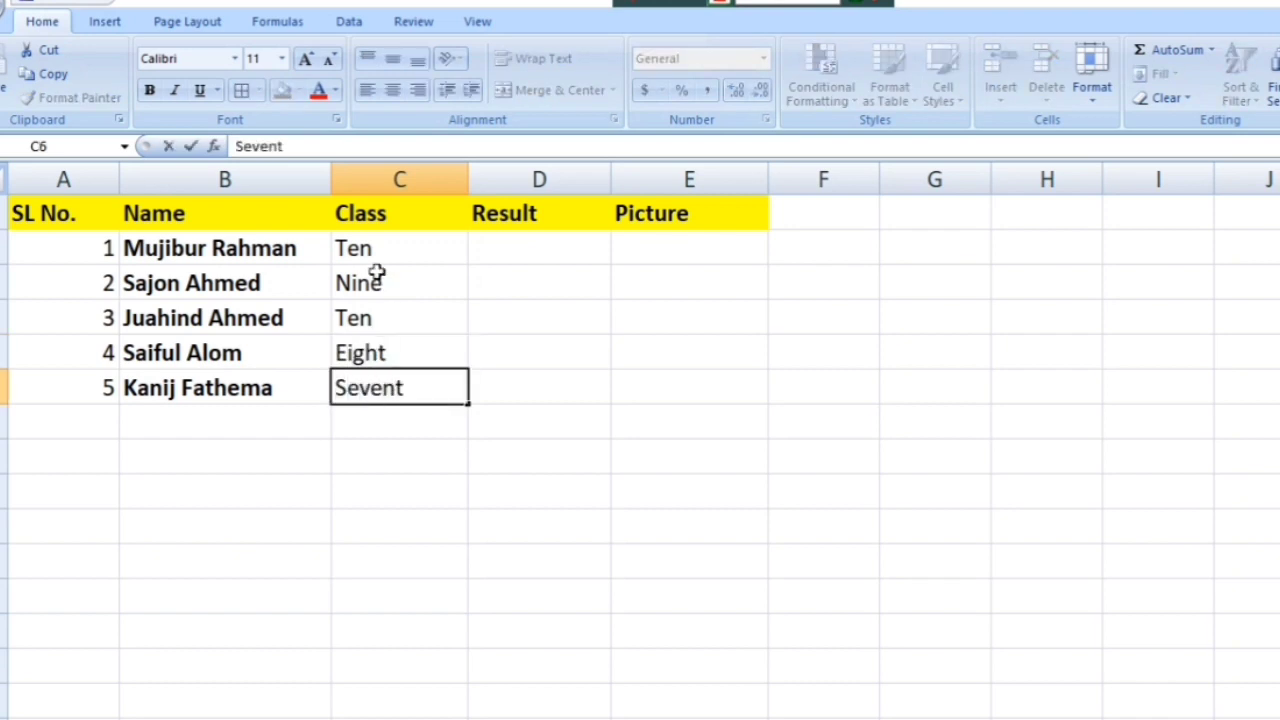
key("BackSpace")
key("Return")
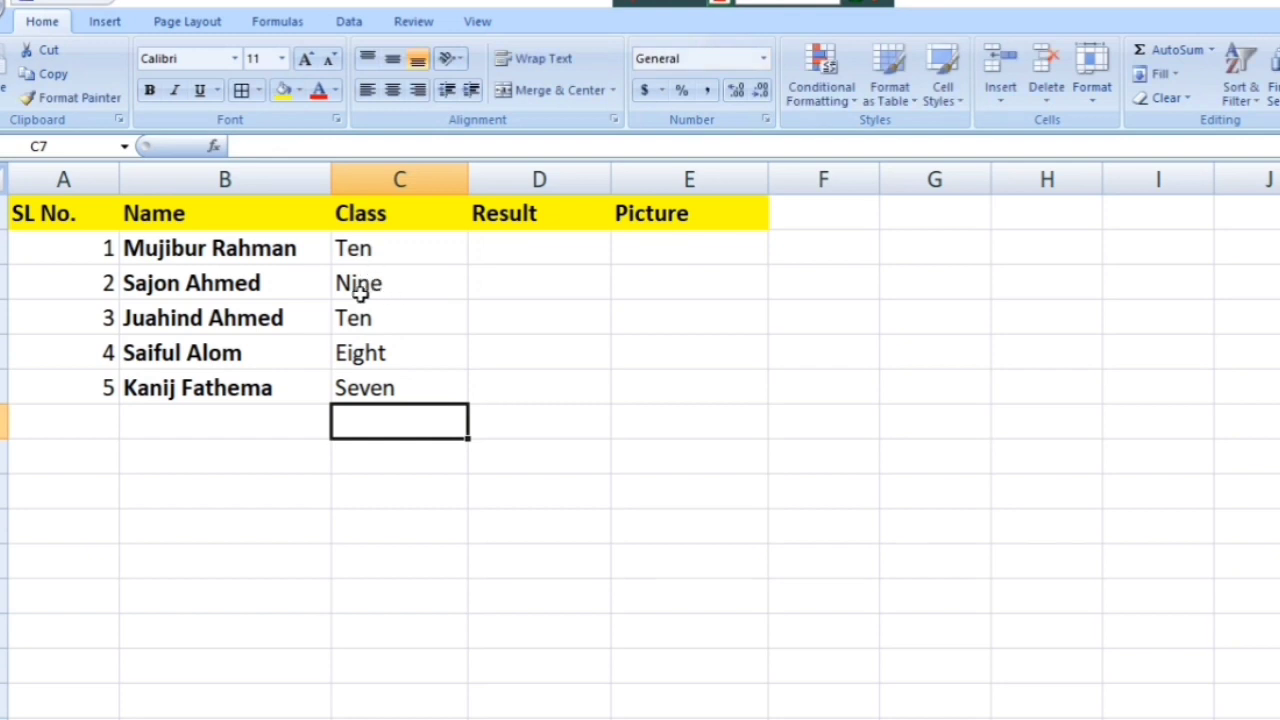
left_click(342, 252)
Step: Indent the class entries Ten, Nine and Ten in C2:C4 with leading spaces
double_click(342, 254)
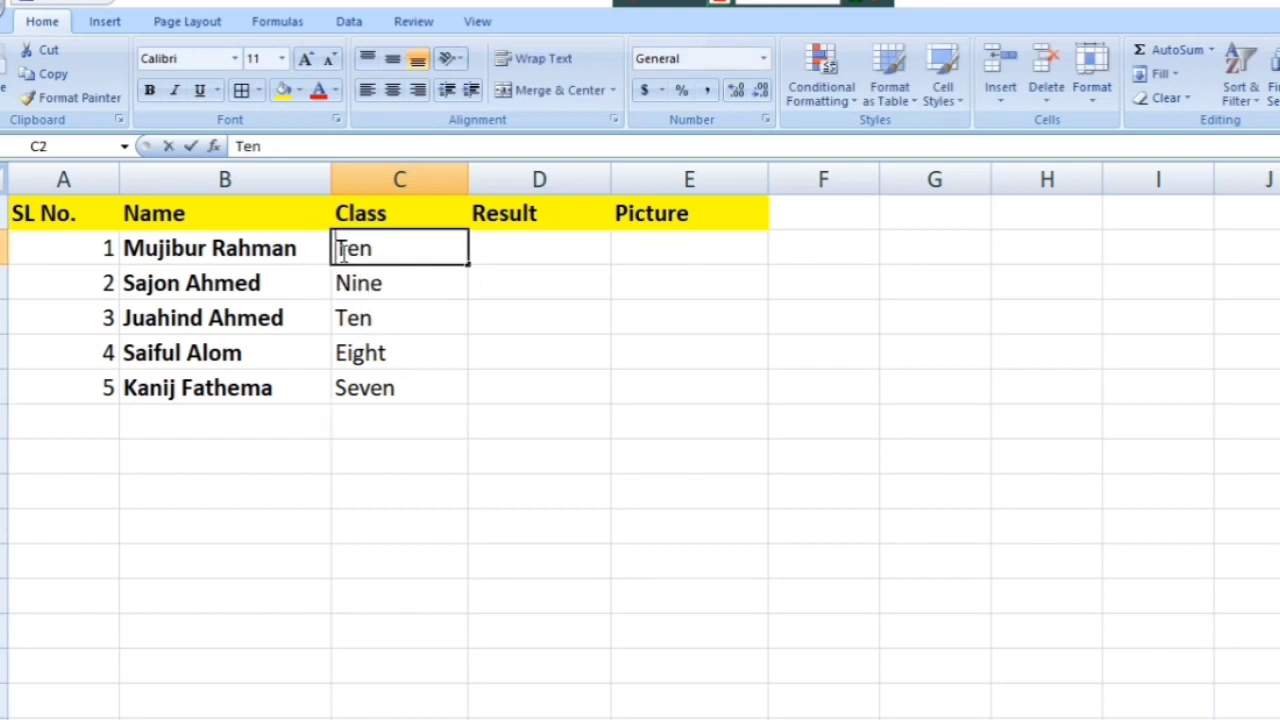
left_click(342, 290)
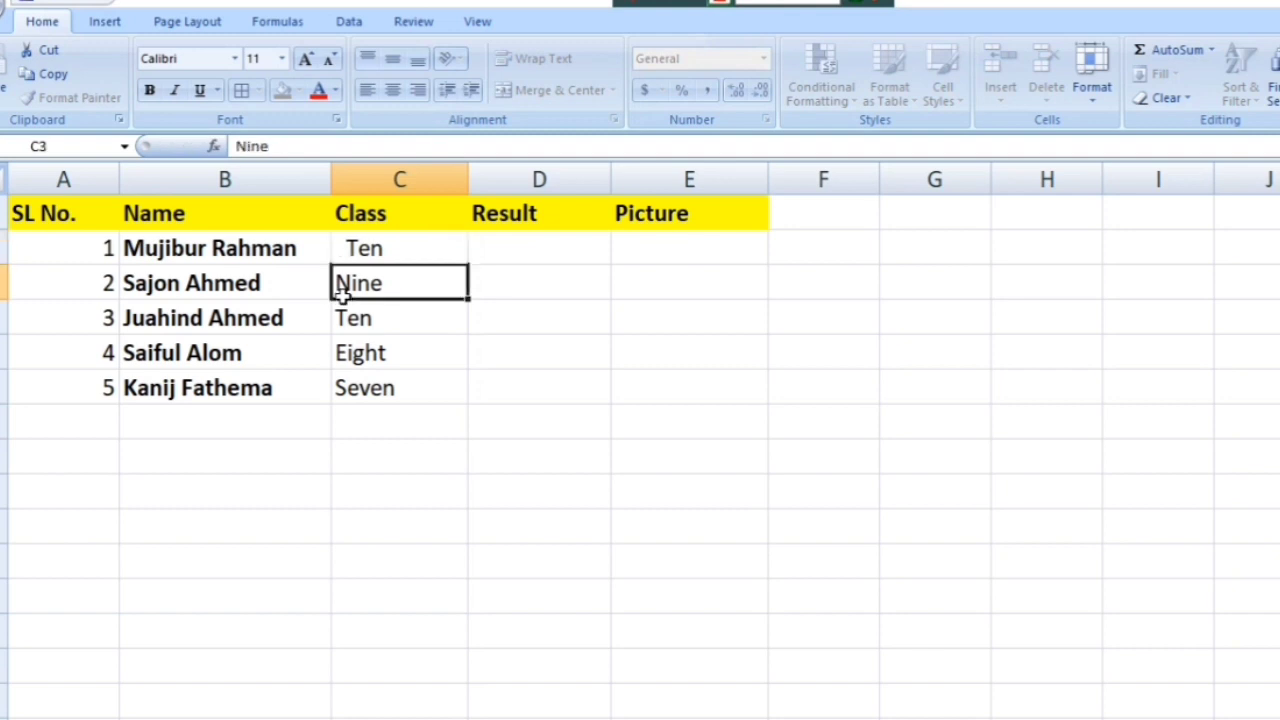
double_click(344, 299)
double_click(343, 287)
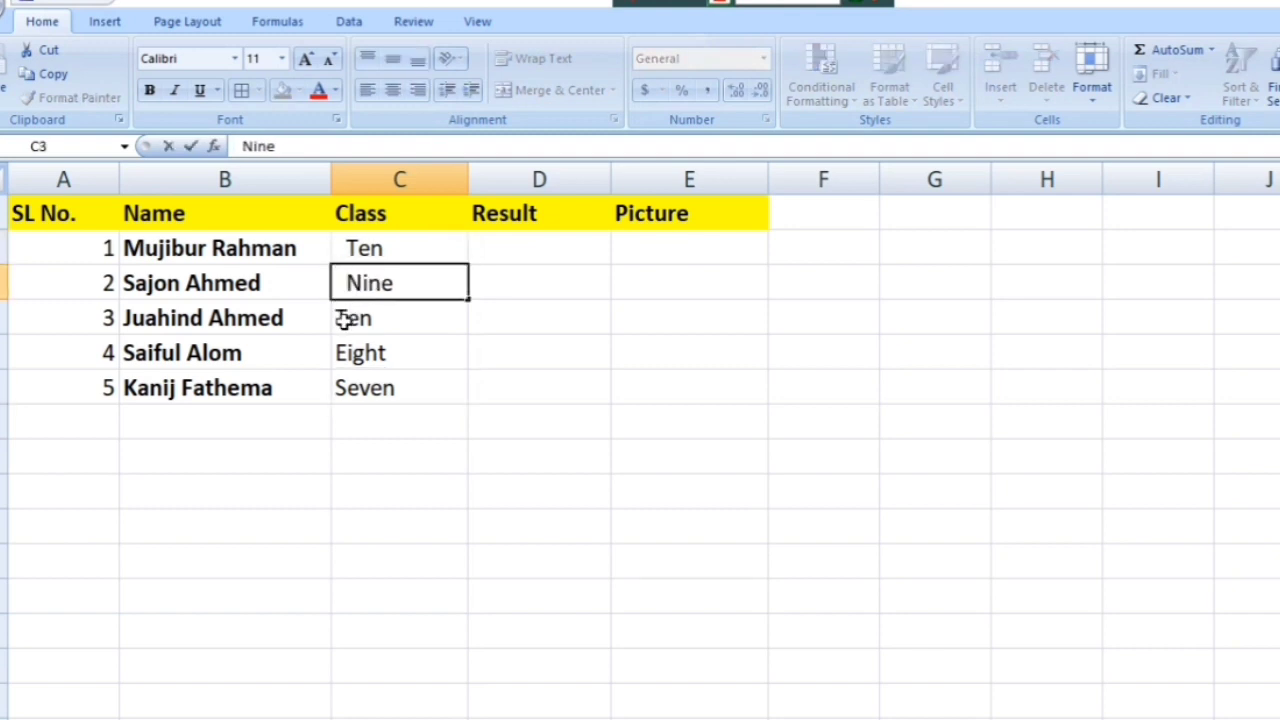
left_click(336, 318)
key("BackSpace")
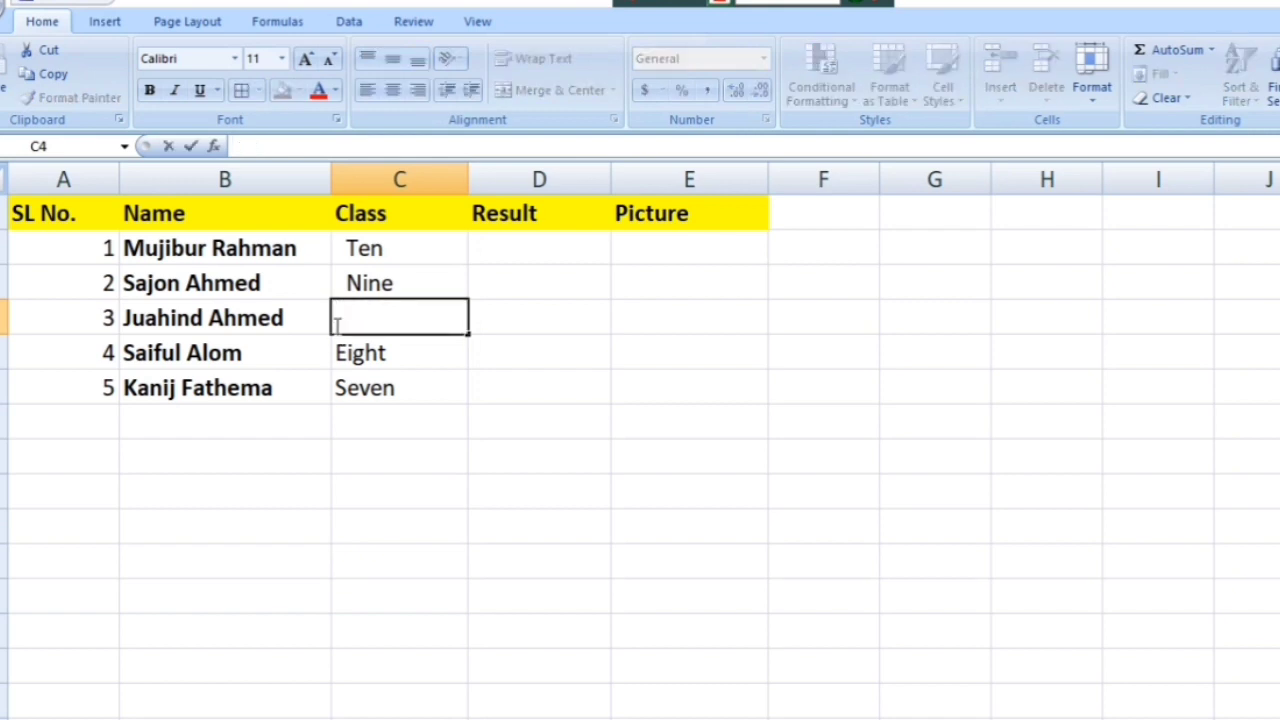
type("Ten")
key("Return")
key("Return")
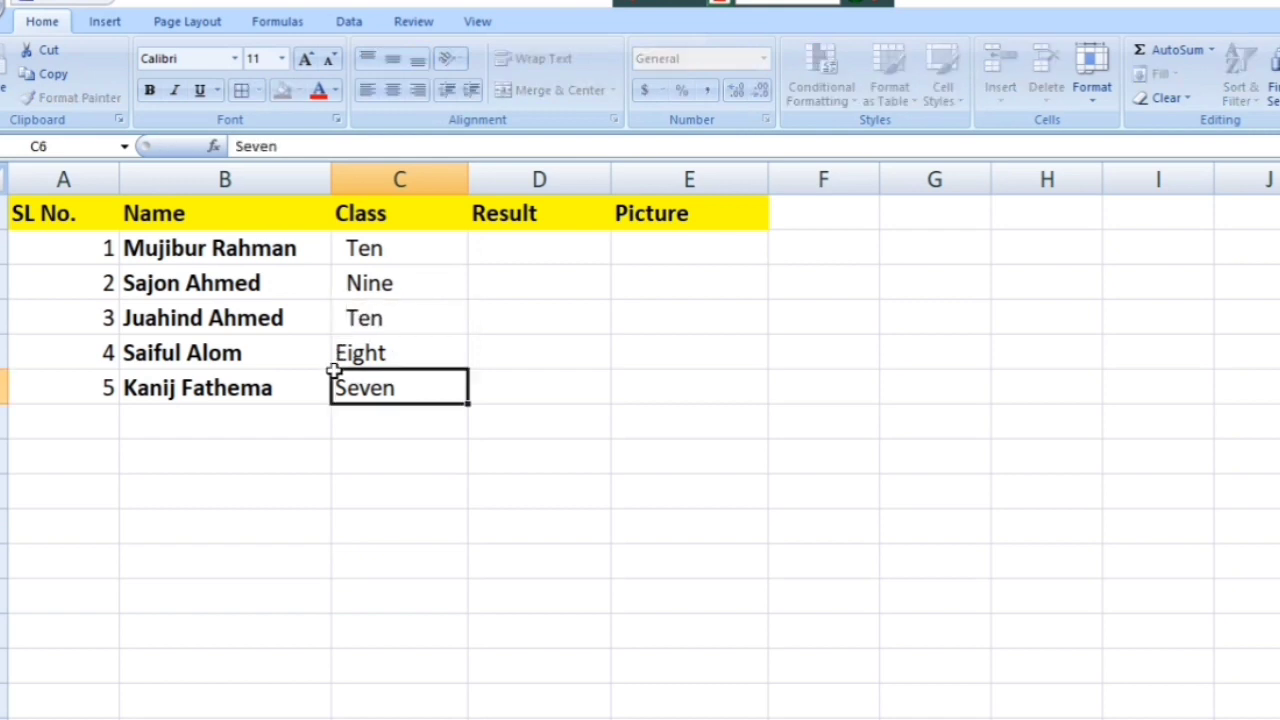
Step: Indent the Eight and Seven entries in C5 and C6 the same way
left_click(340, 360)
double_click(340, 360)
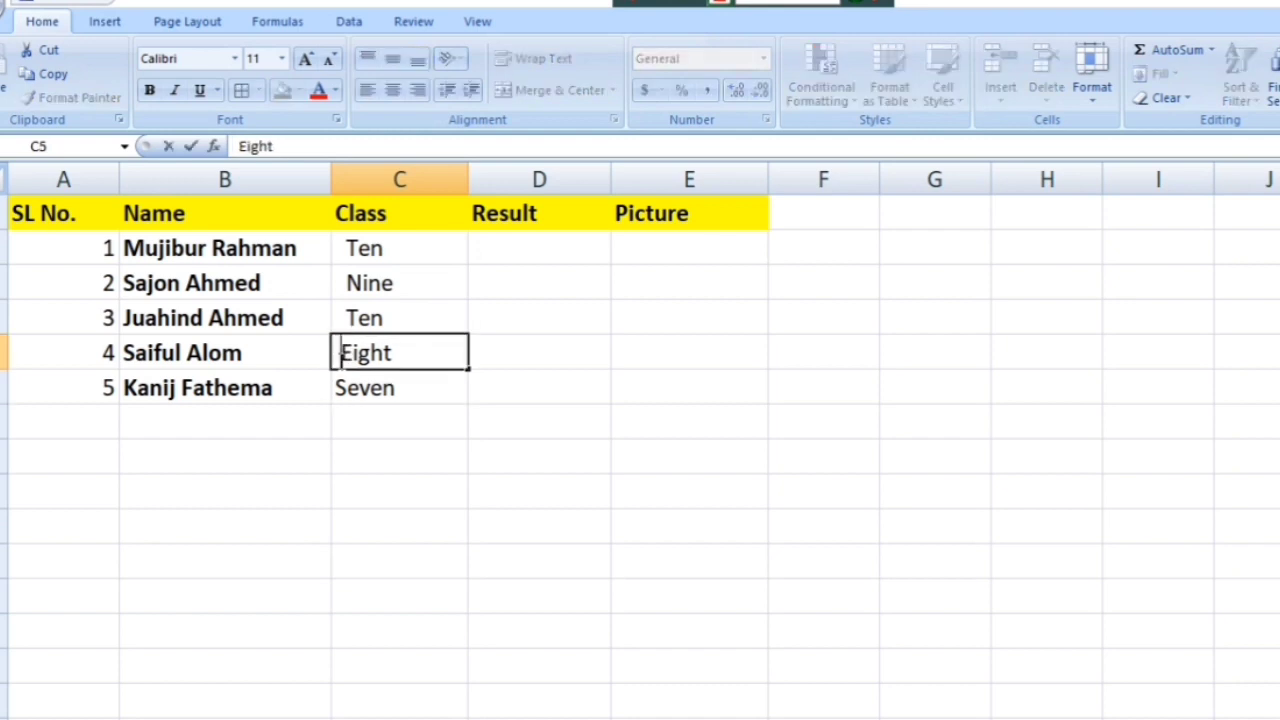
double_click(340, 388)
double_click(340, 388)
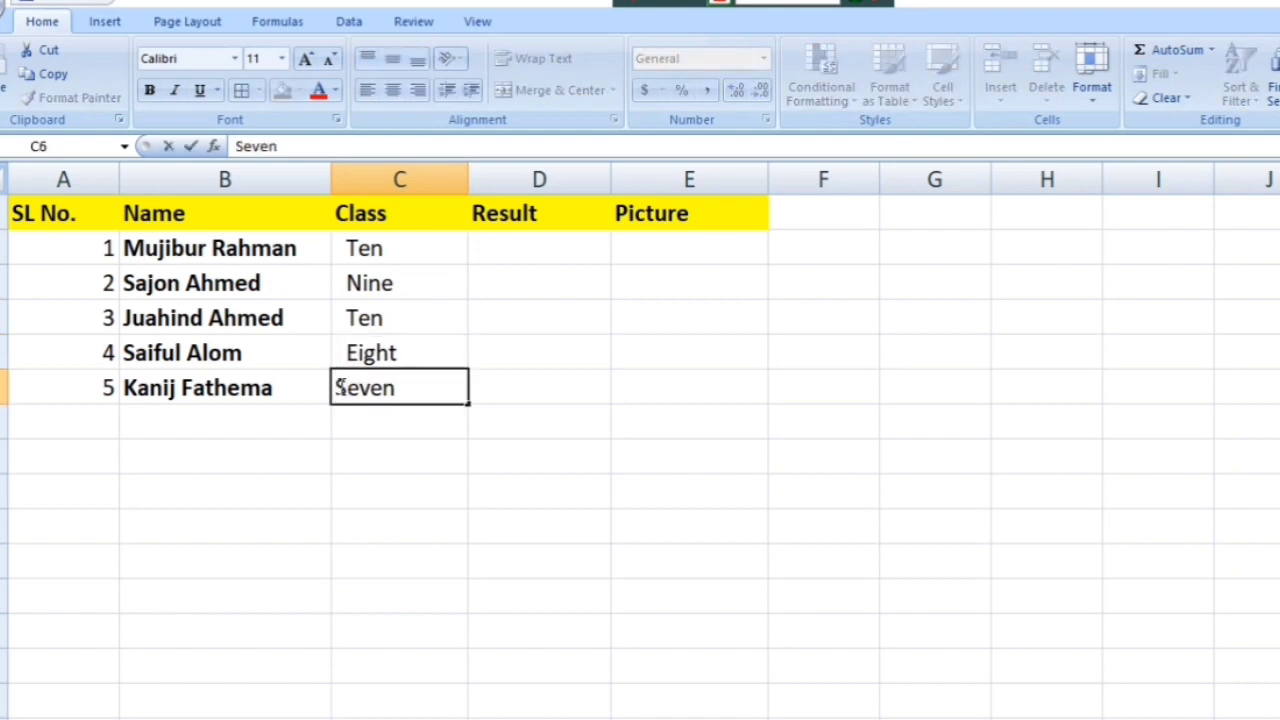
left_click(501, 254)
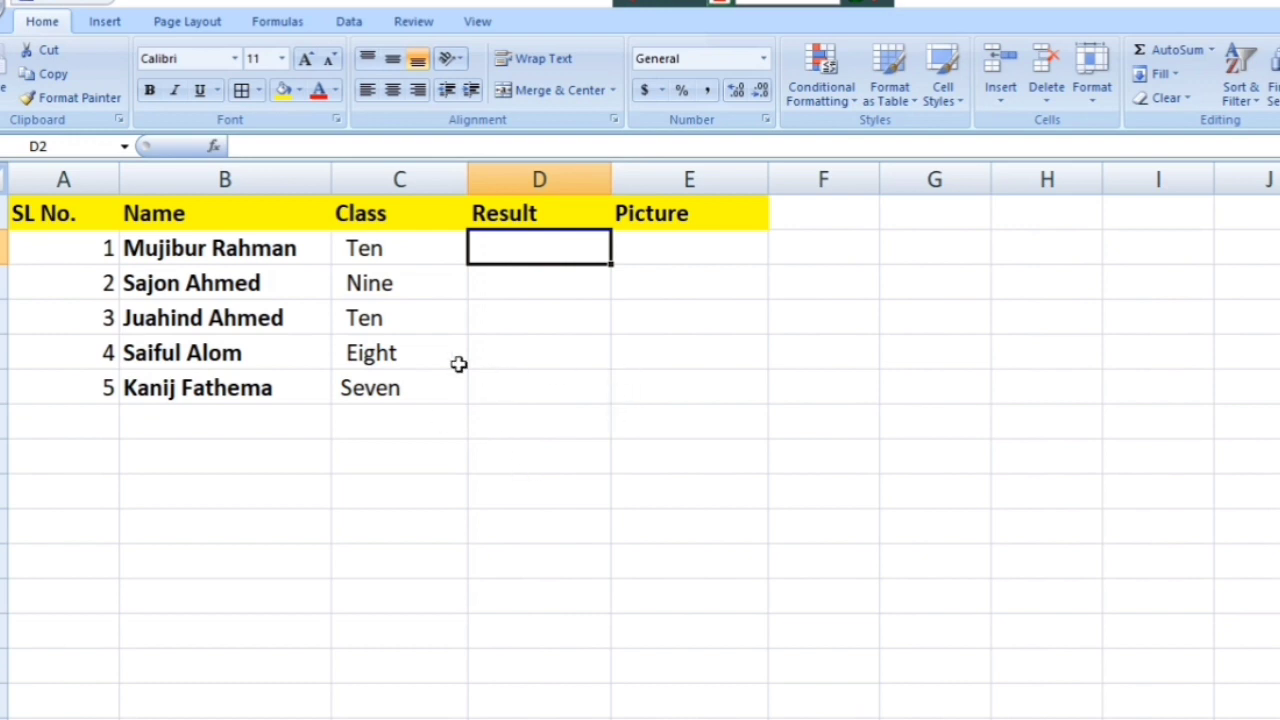
Step: Type results 3.5, 4.00, 4.5, 3.3 and 3.2 down cells D2 to D6
type("3.5")
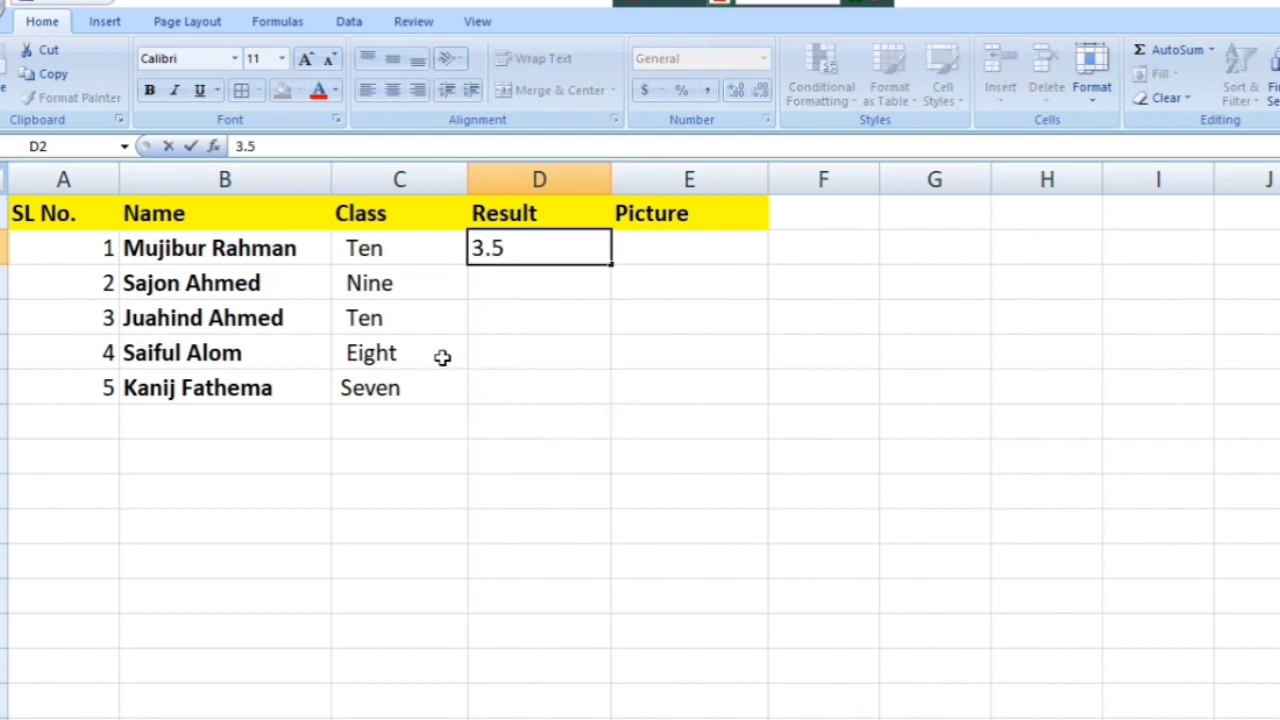
key("Return")
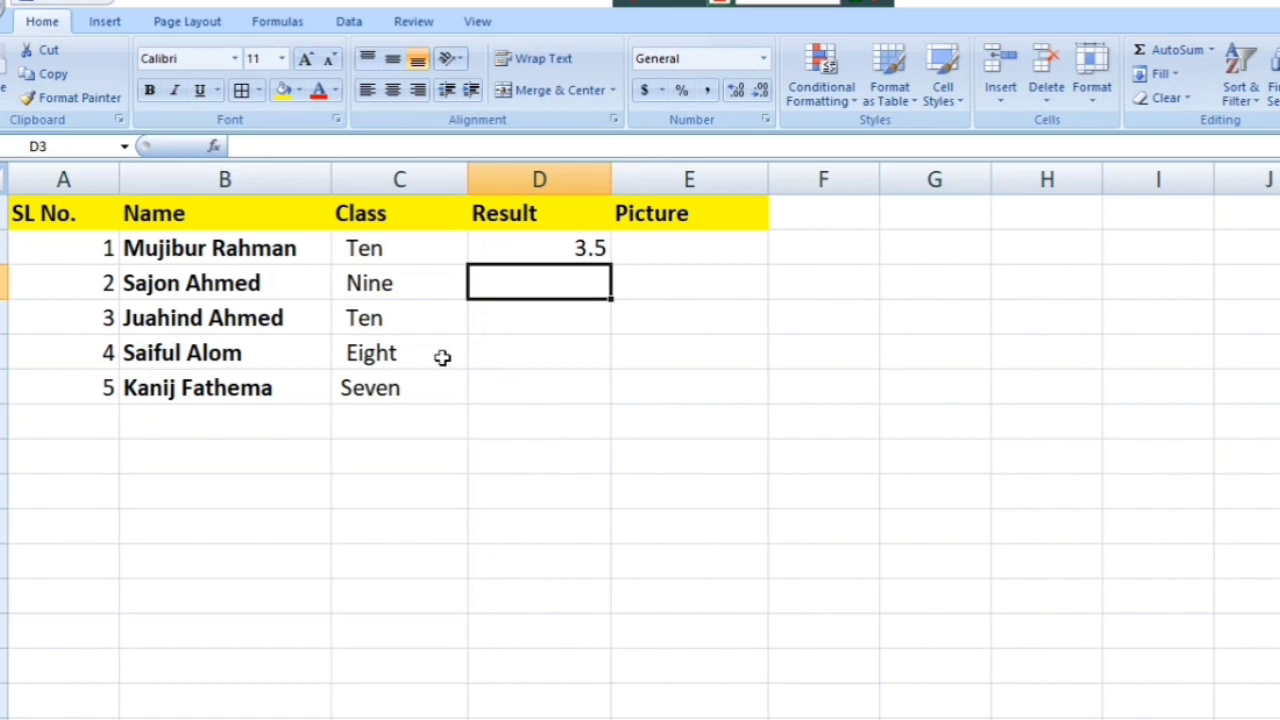
type("4.00")
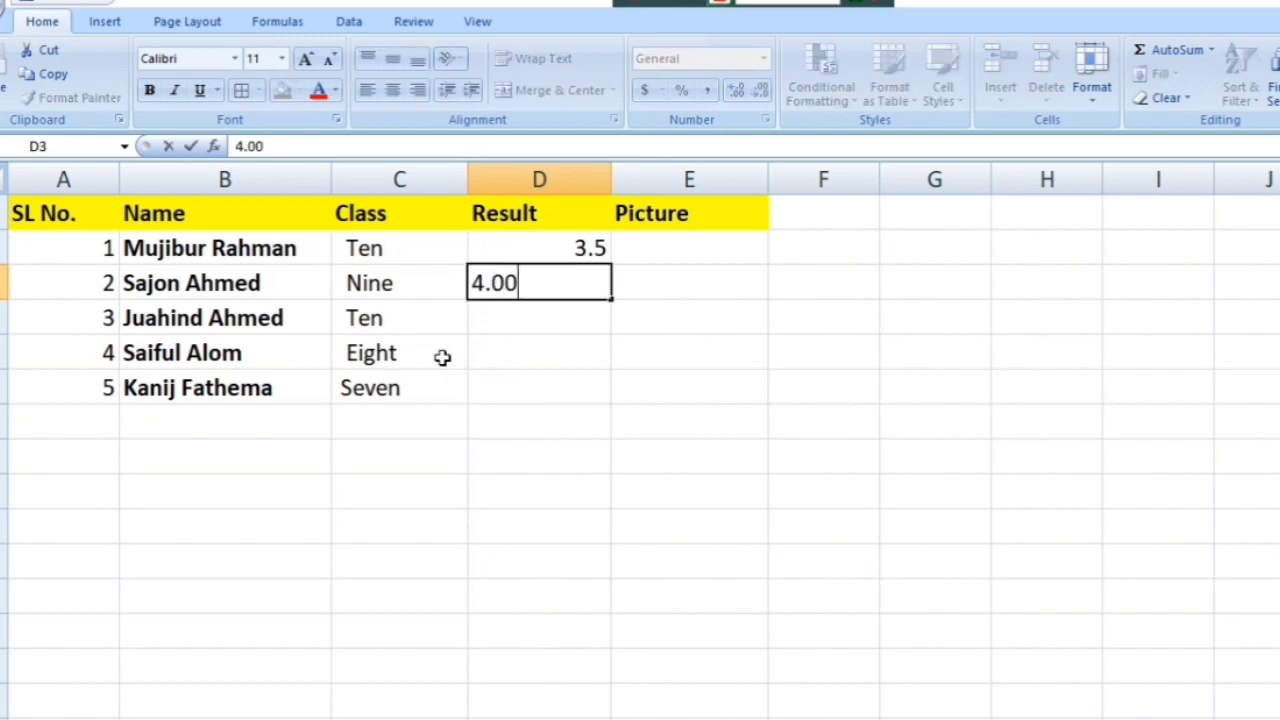
key("Return")
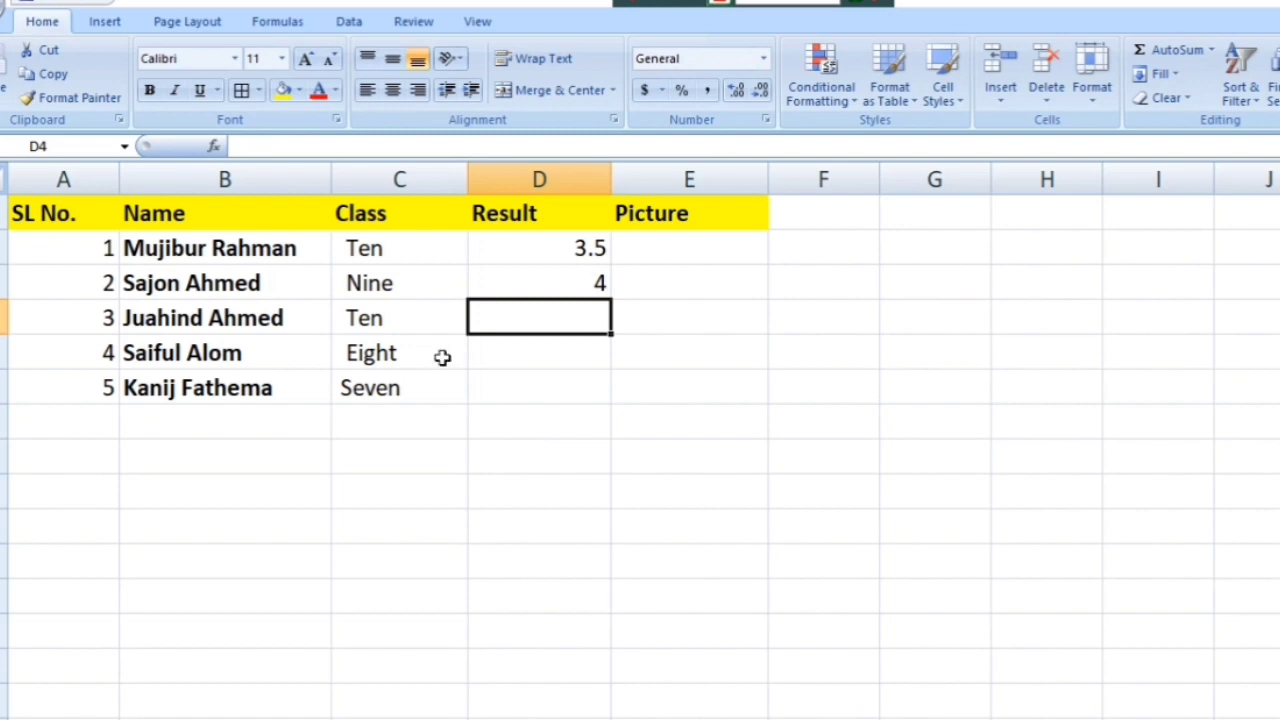
type("4.5")
key("Return")
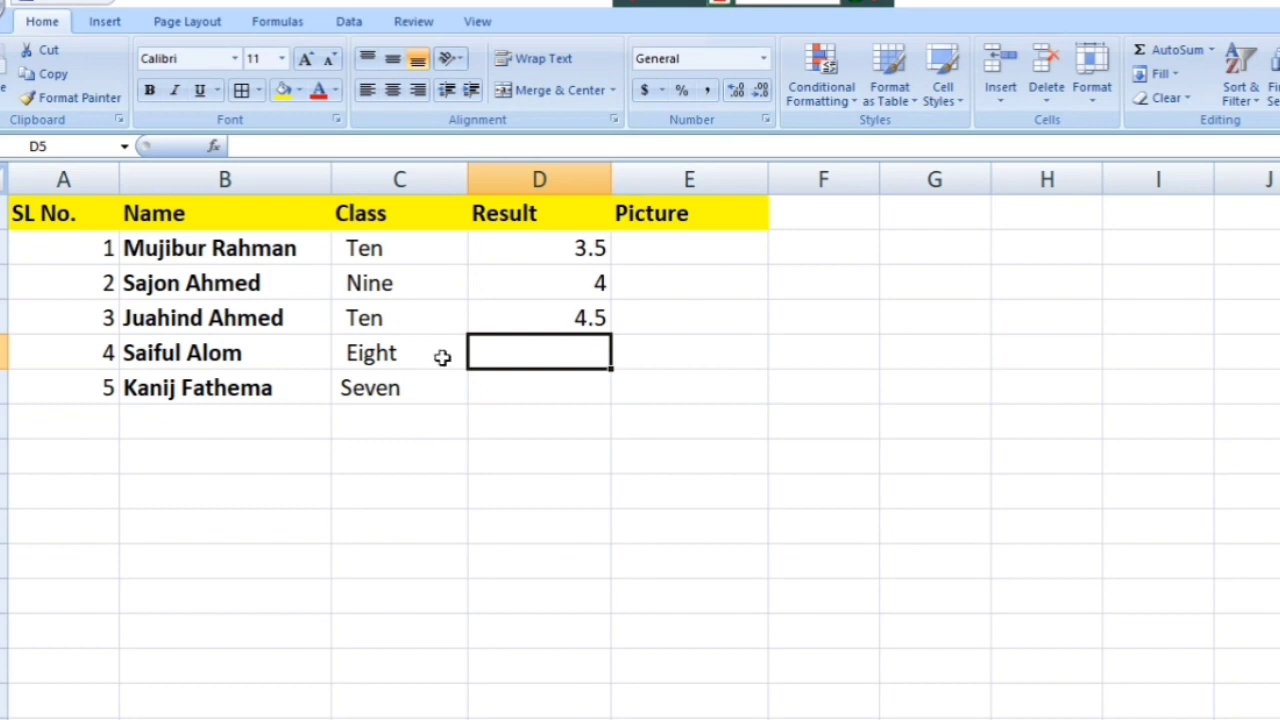
type("3.3")
key("Return")
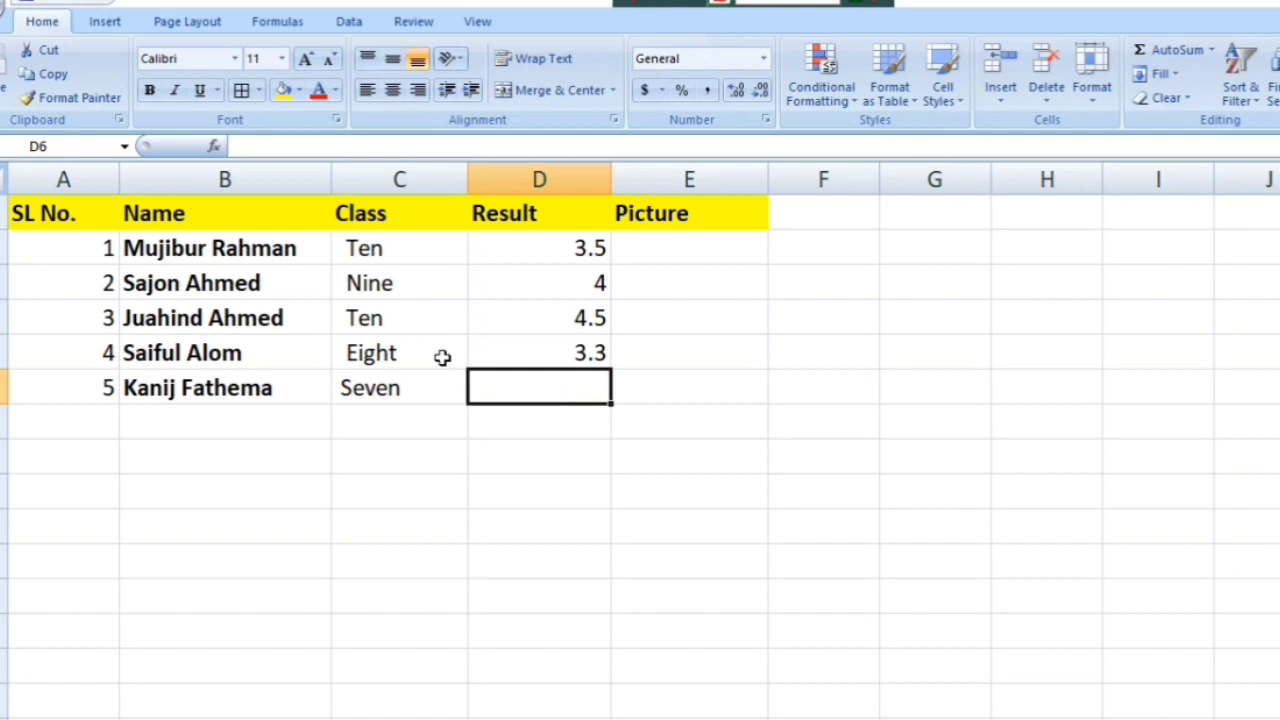
type("3.2")
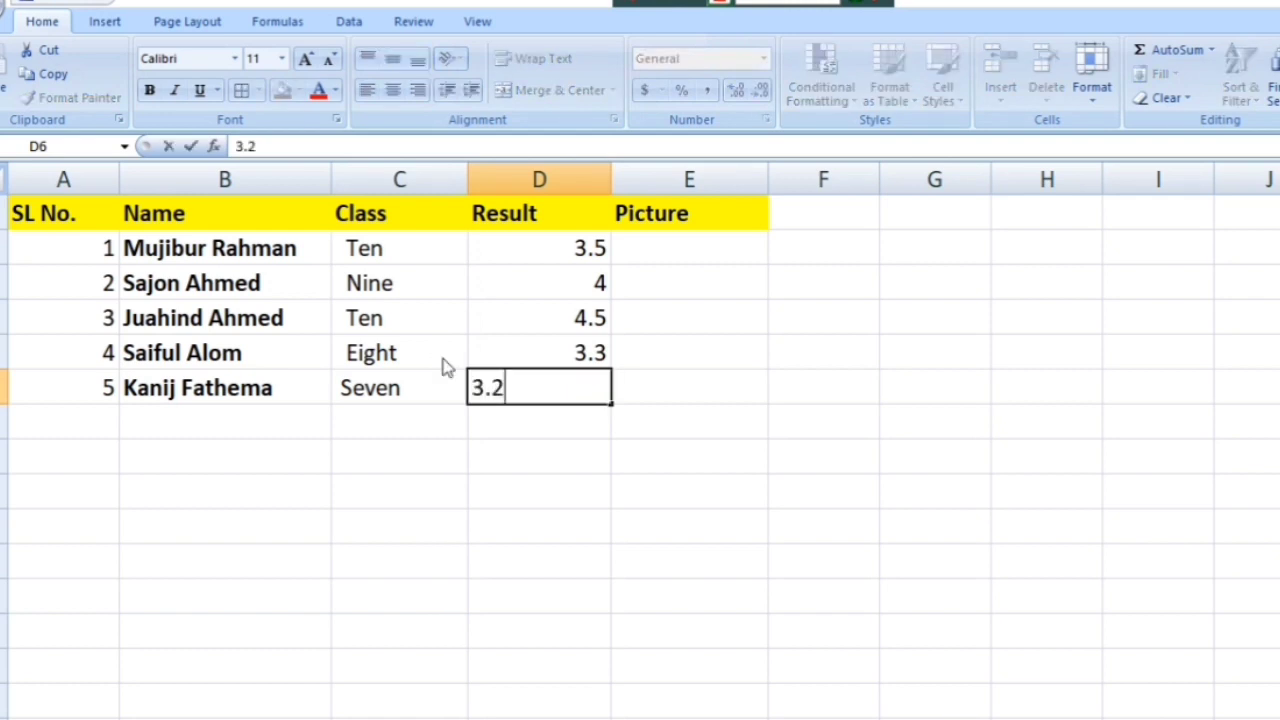
key("Return")
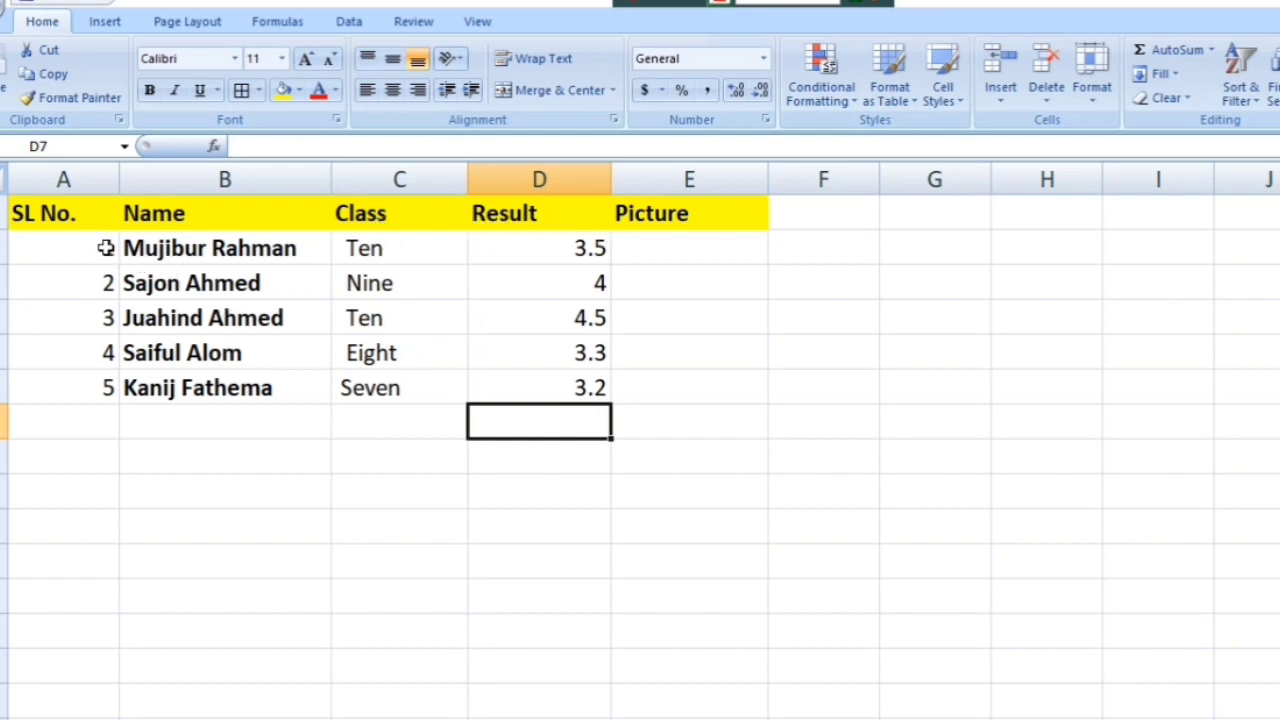
Step: Select part of the student table, open and close the Format menu, then clear the selection
left_click_drag(105, 248, 611, 421)
left_click(271, 431)
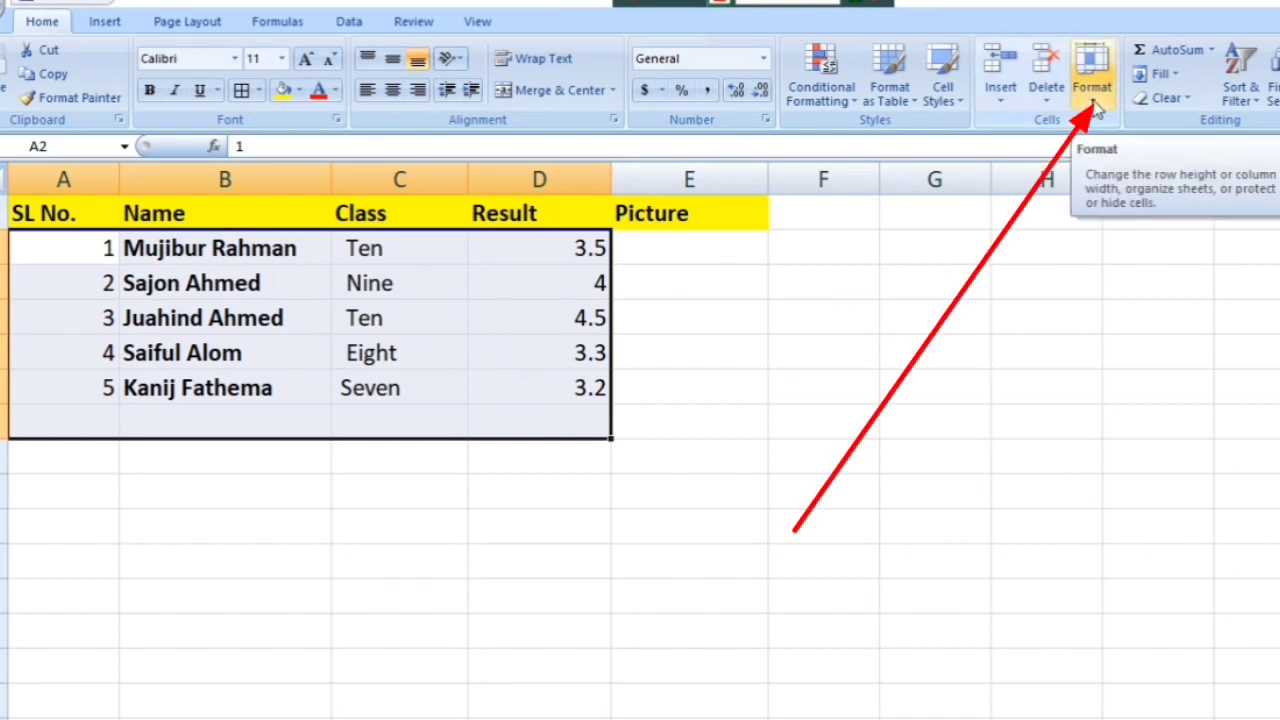
left_click(1096, 108)
left_click(930, 432)
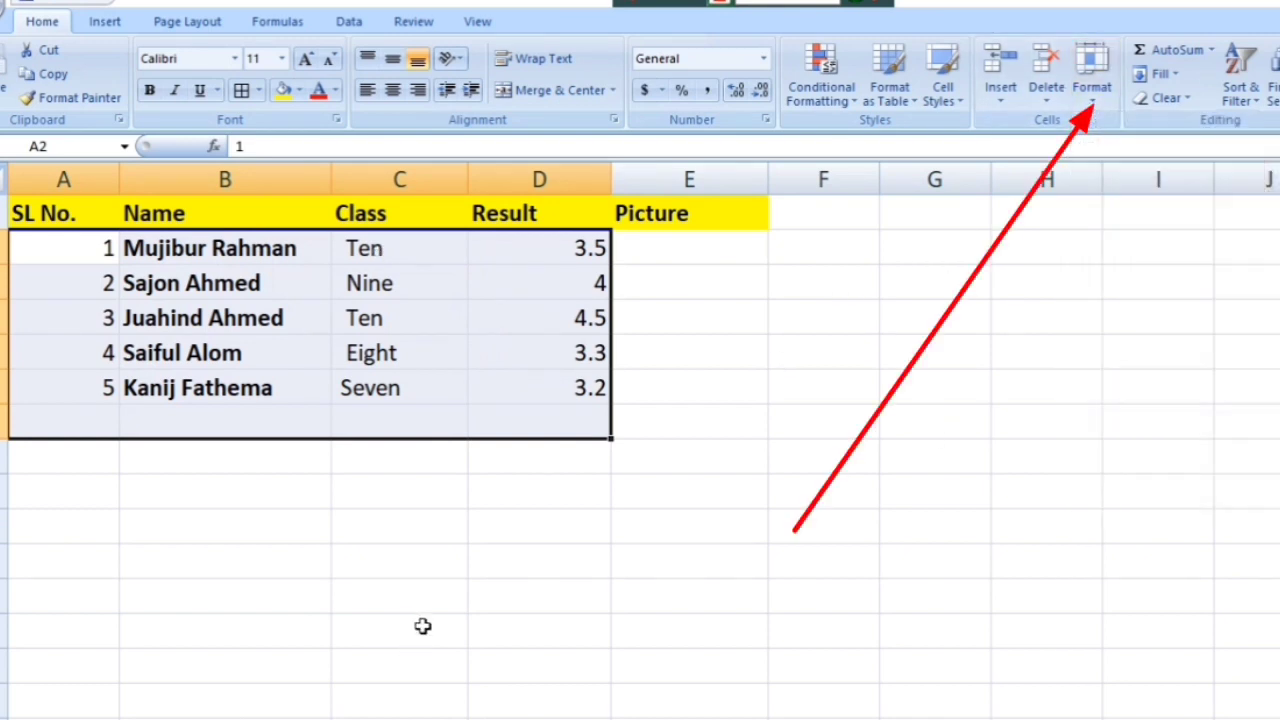
left_click_drag(434, 550, 477, 537)
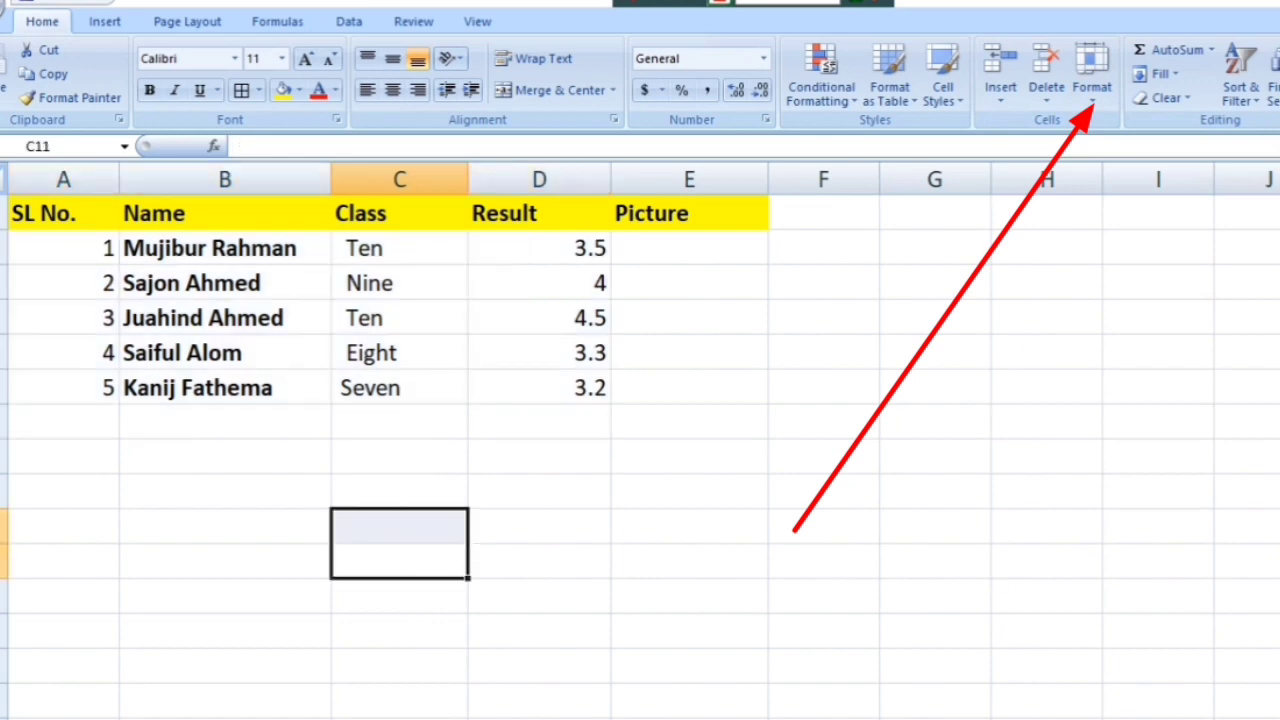
scroll(640, 440, "up", 4)
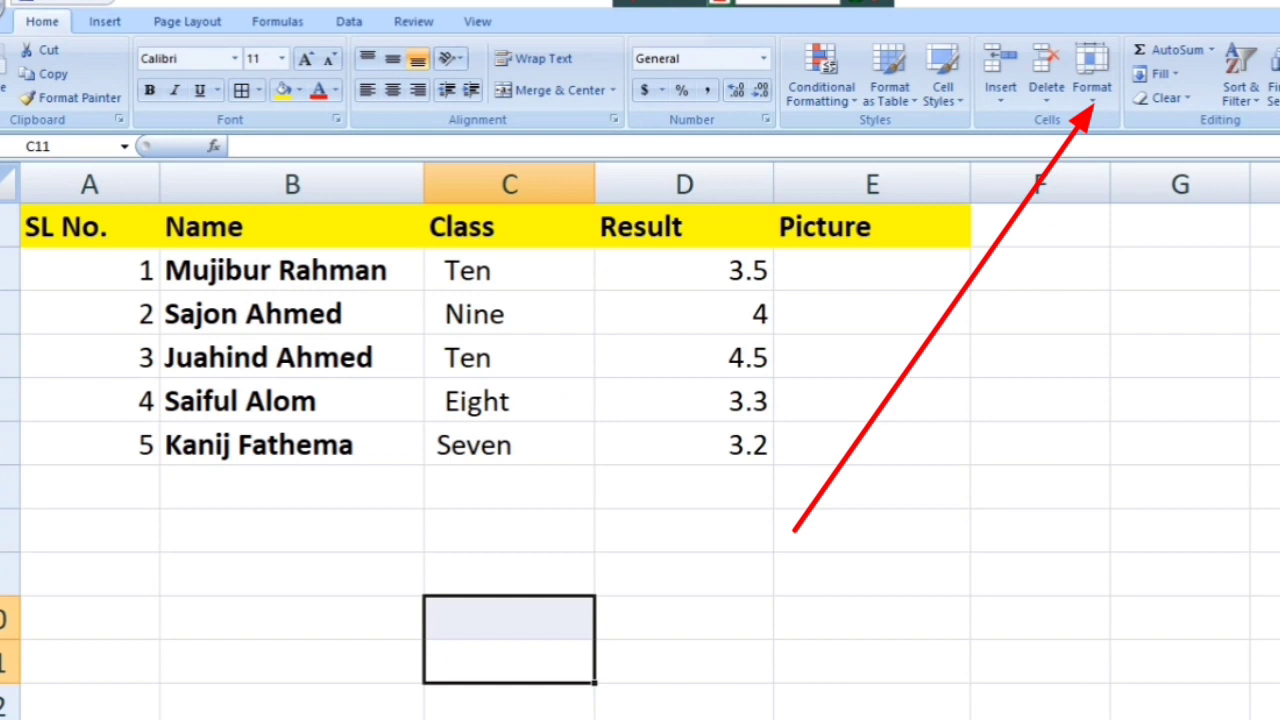
scroll(640, 440, "up", 1)
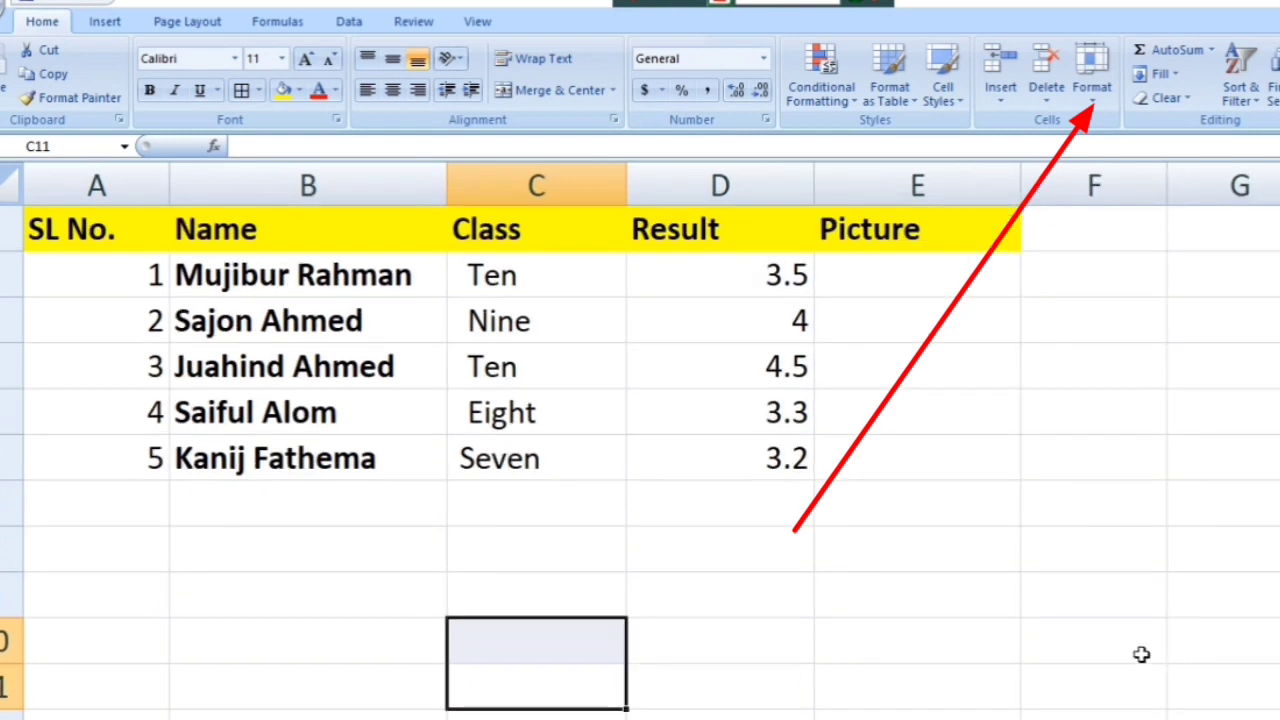
Step: Set the student rows 2–6 to a row height of 35
left_click_drag(140, 277, 788, 452)
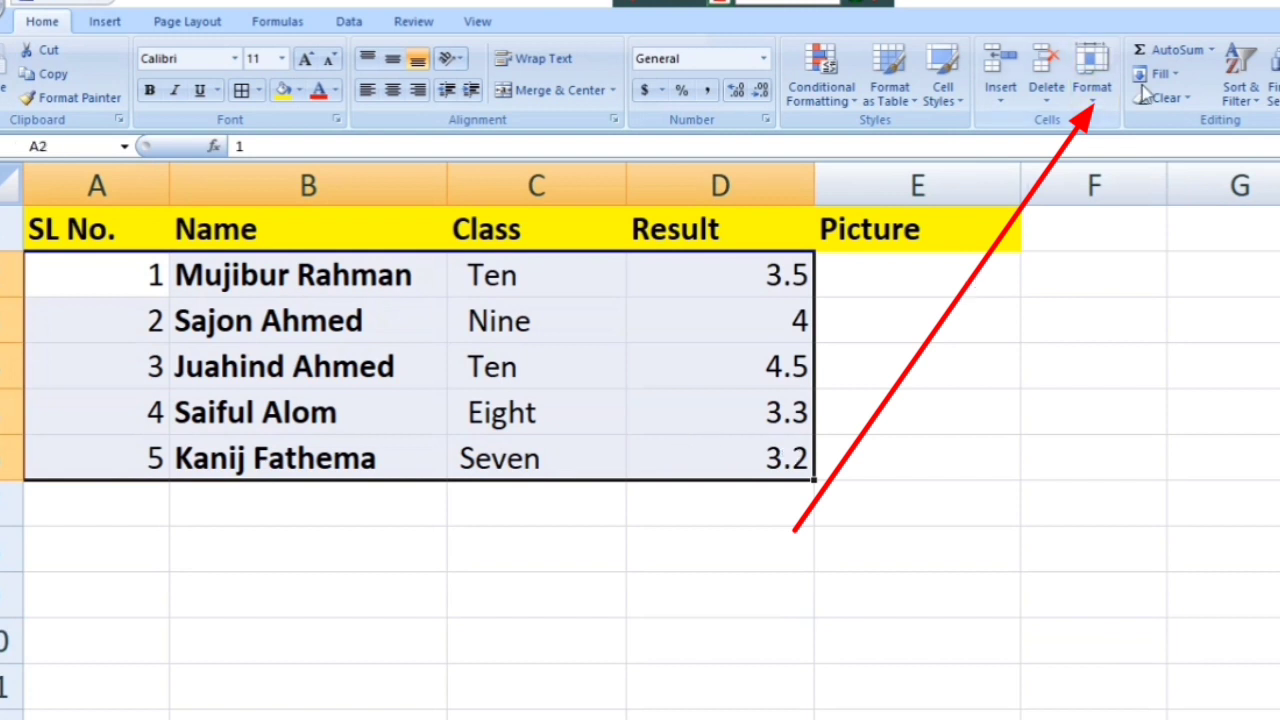
left_click(1096, 98)
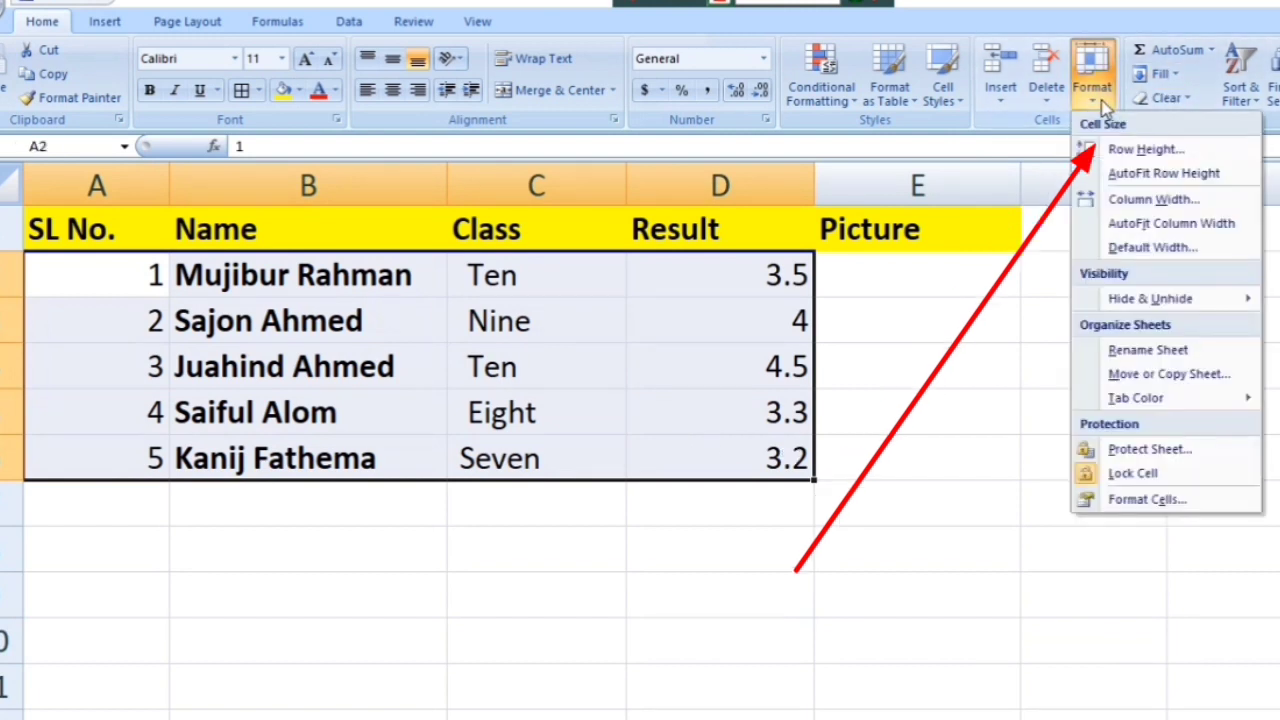
left_click(1140, 150)
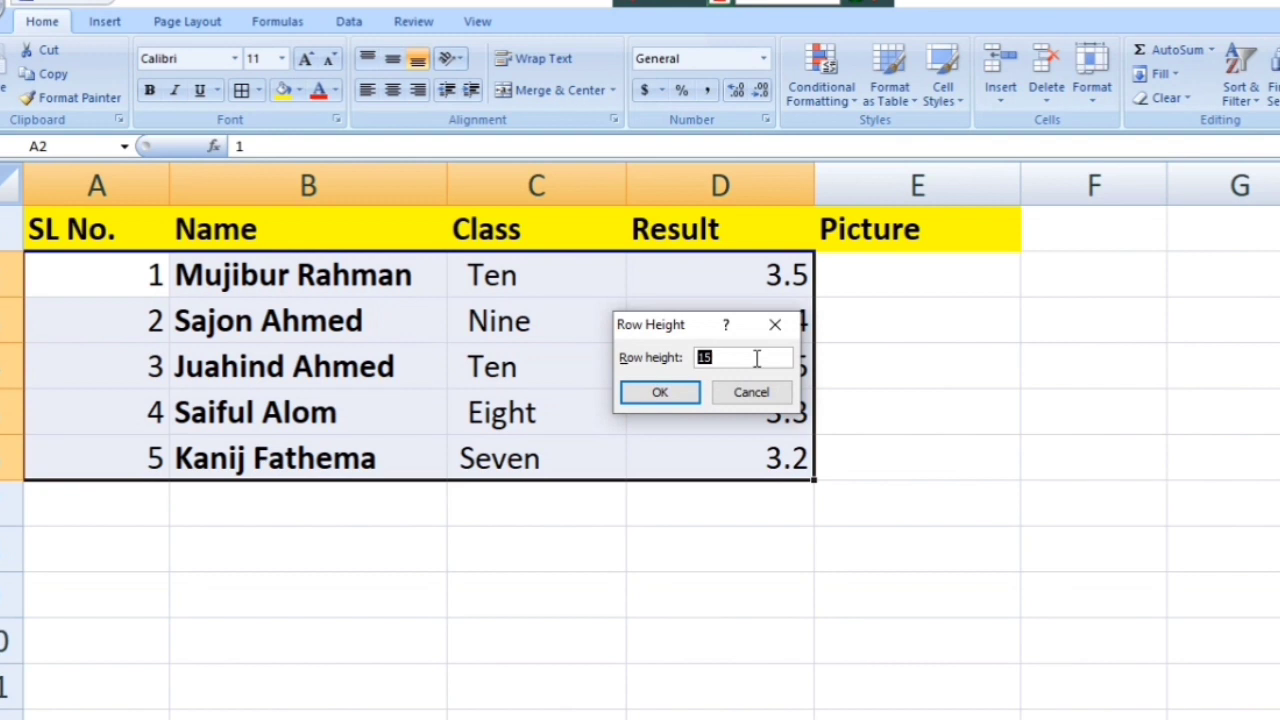
key("BackSpace")
key("Return")
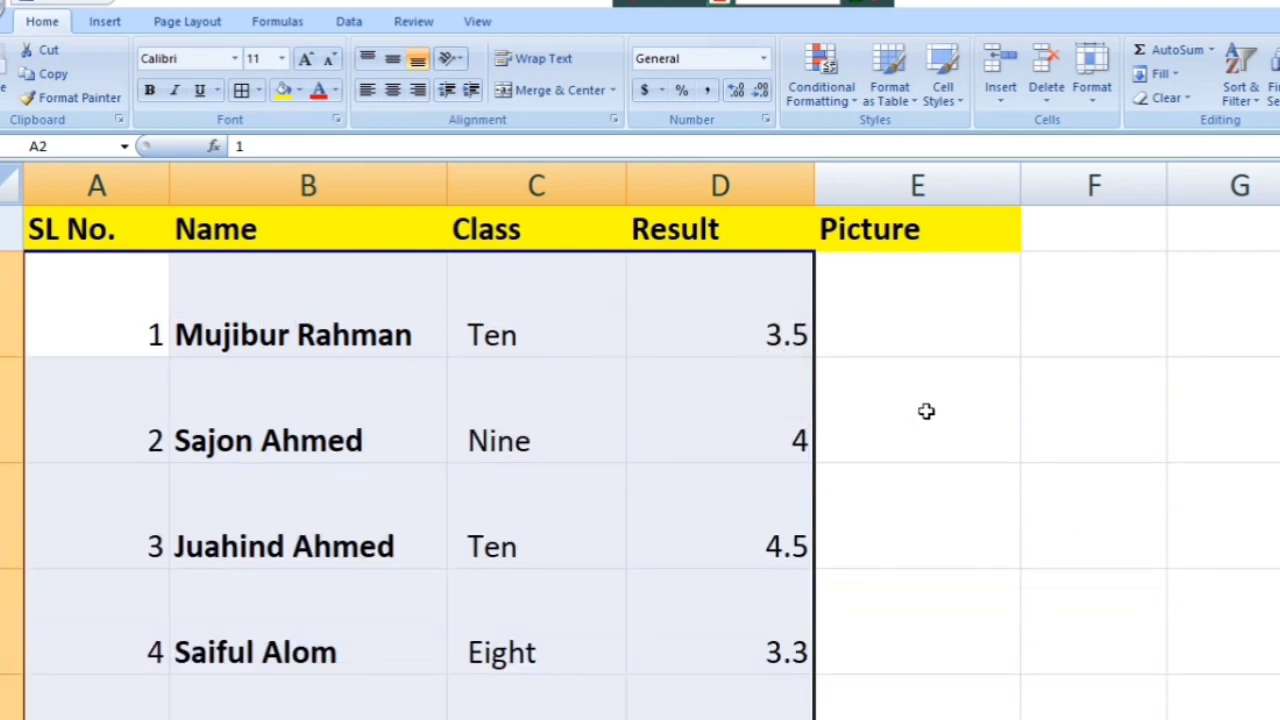
left_click(983, 410)
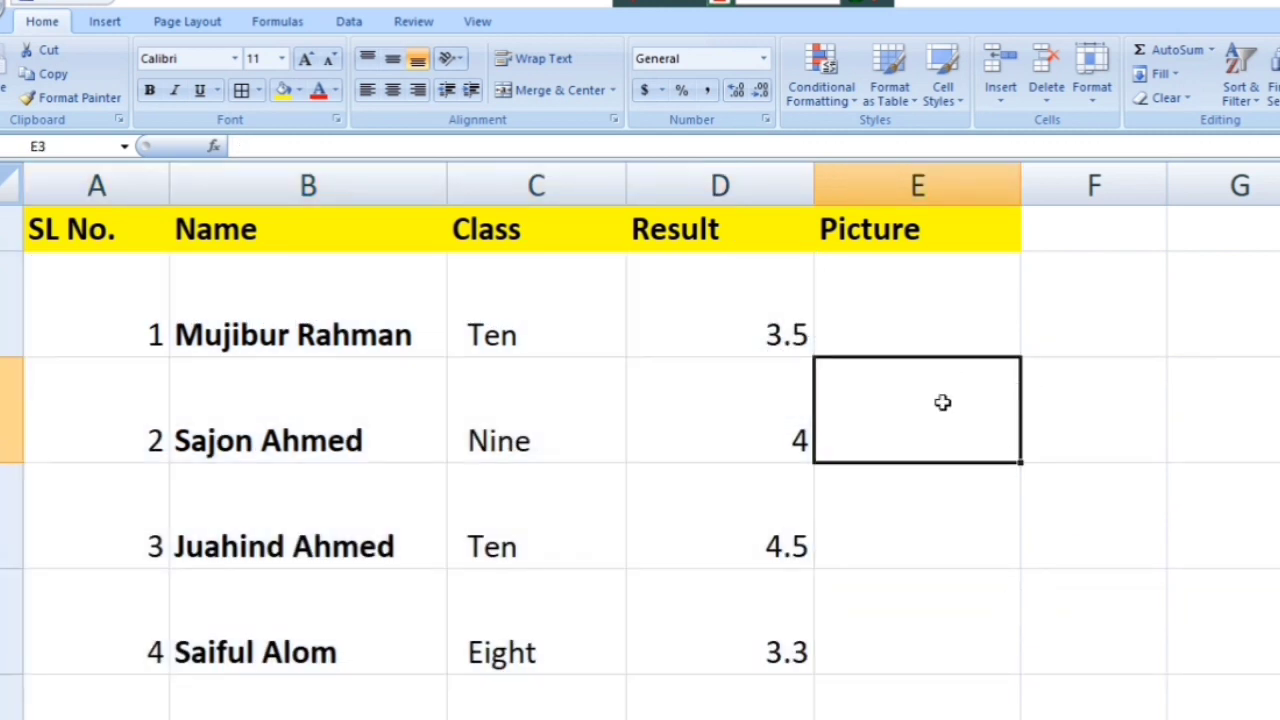
Step: Select the five student data rows and change their row height to 40
left_click(938, 327)
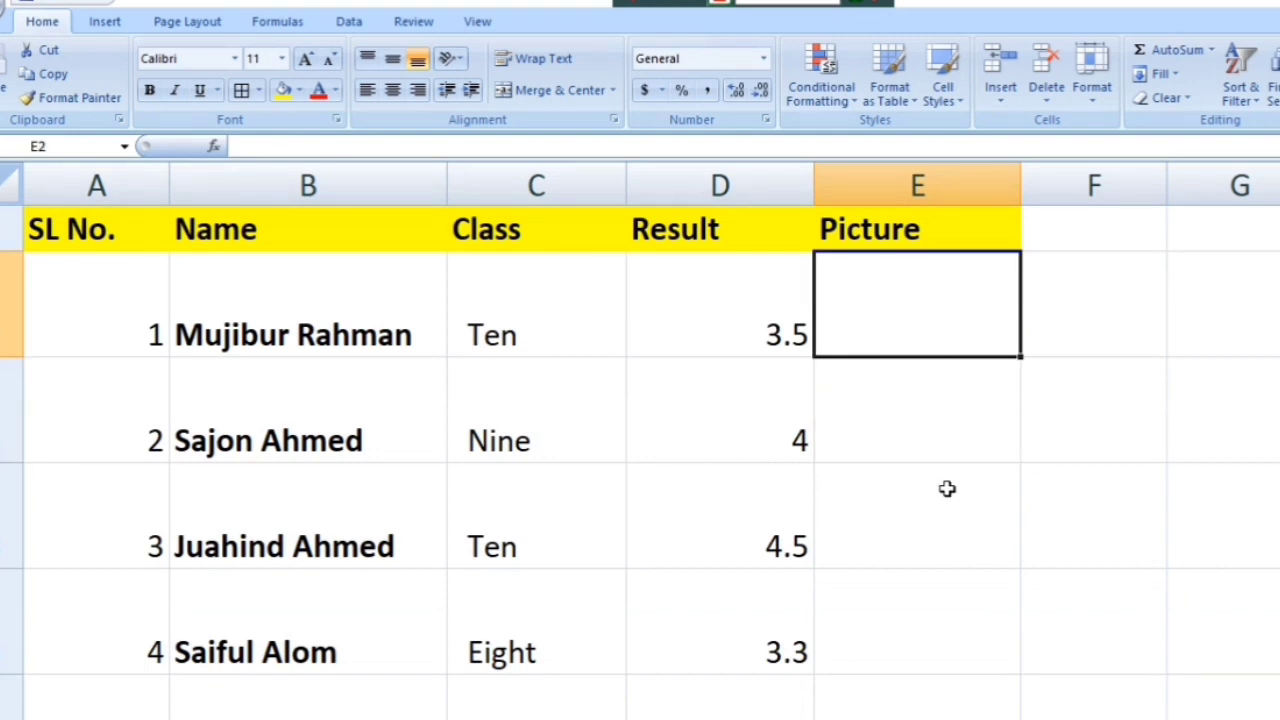
scroll(725, 510, "down", 3)
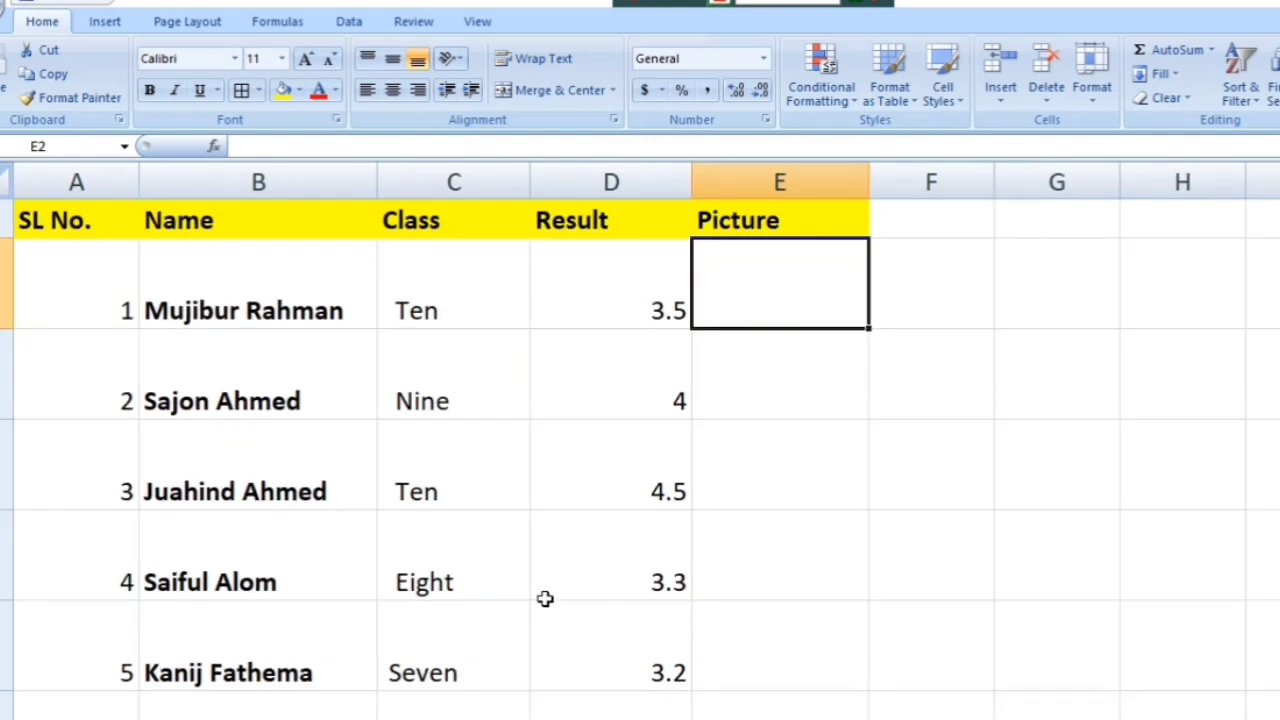
scroll(389, 434, "down", 1)
scroll(389, 434, "up", 1)
left_click_drag(109, 294, 778, 647)
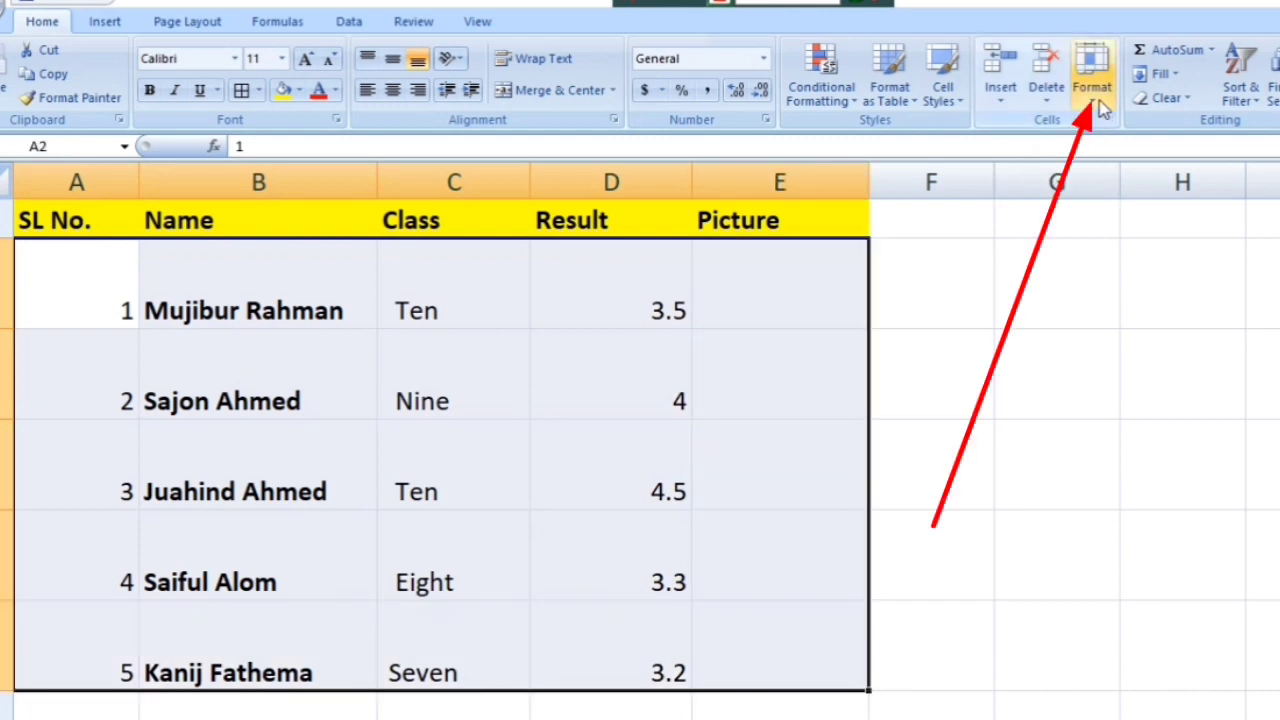
left_click(1100, 105)
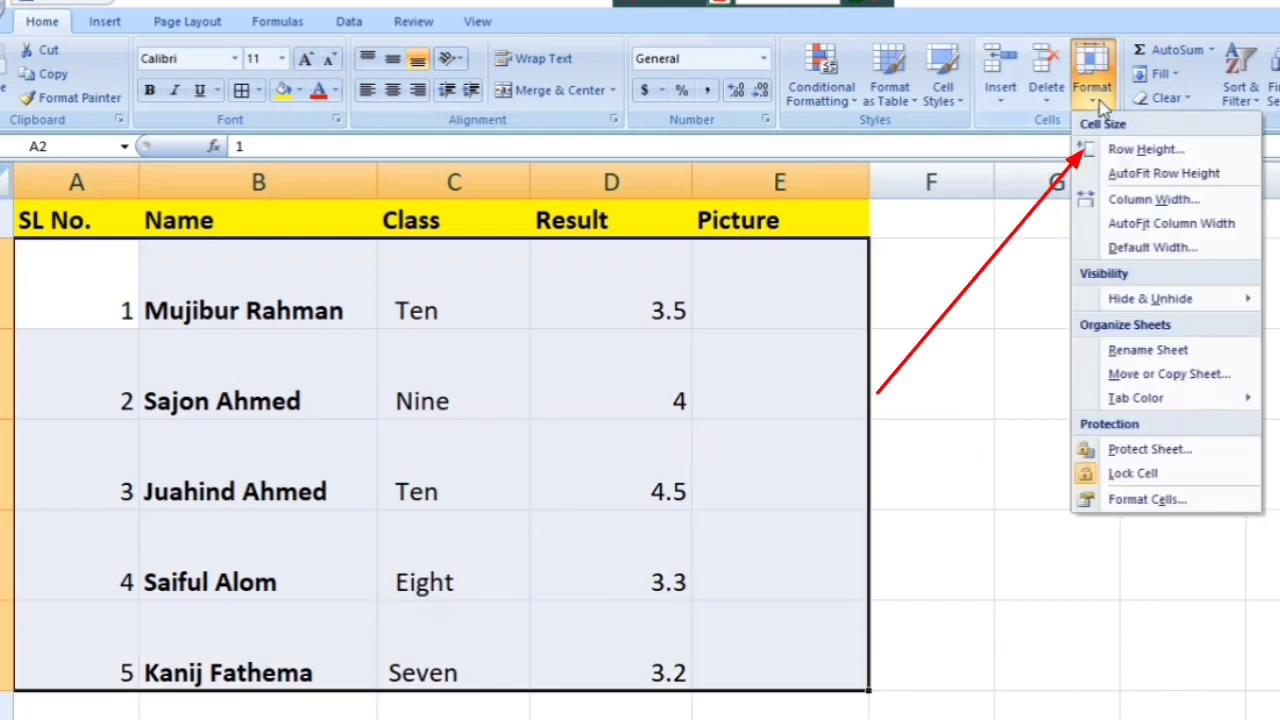
left_click(1101, 156)
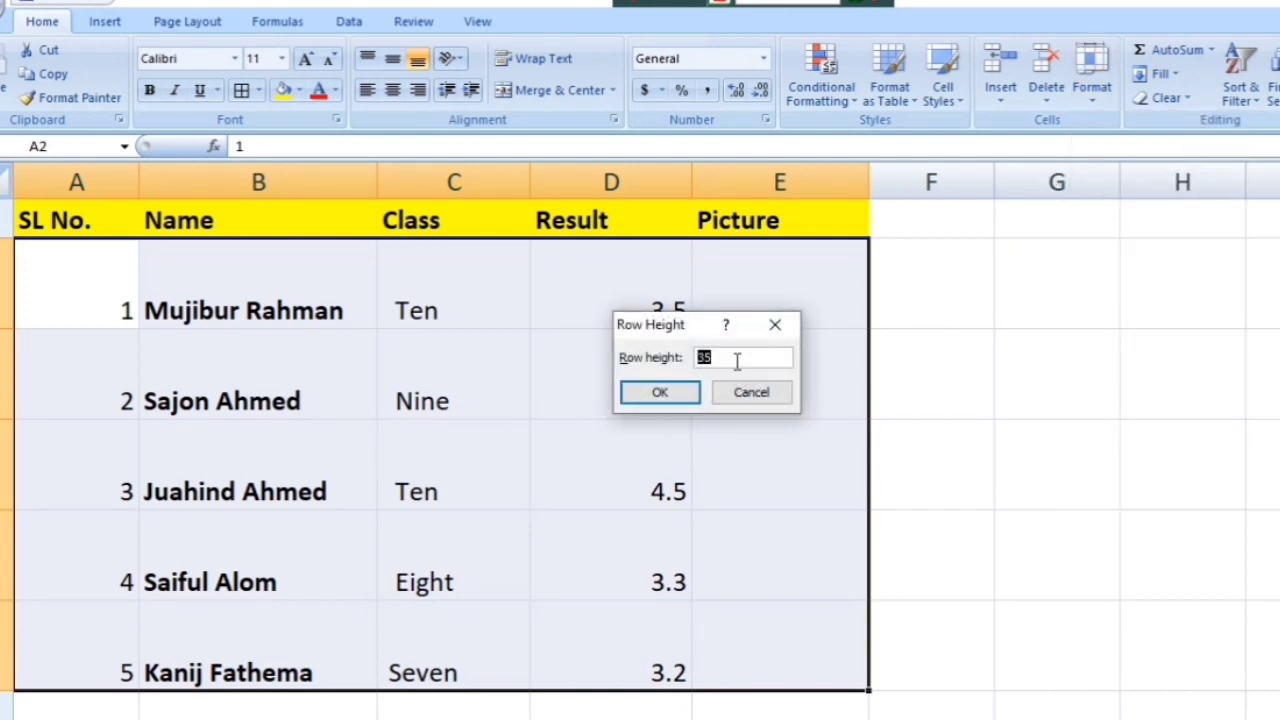
key("BackSpace")
key("Return")
left_click(986, 366)
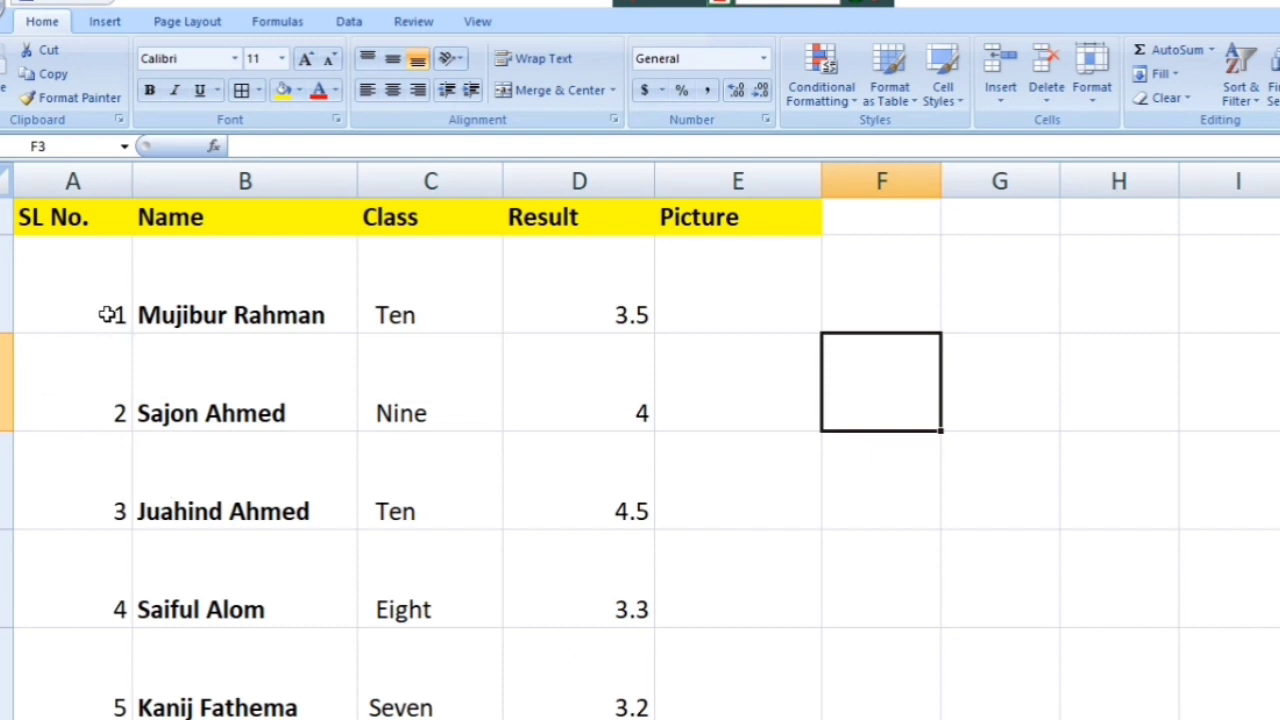
Step: Bold the serial numbers 1–5 in cells A2:A6, then select cell E2
left_click_drag(107, 315, 109, 671)
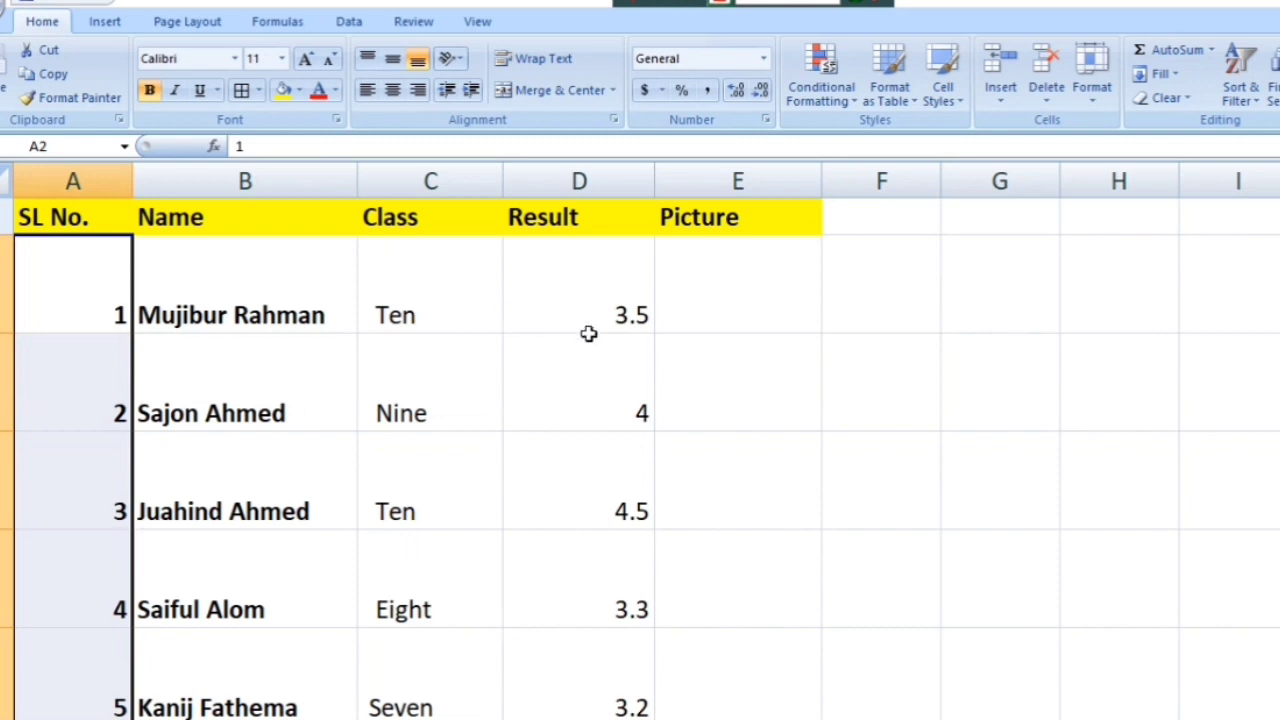
left_click(706, 354)
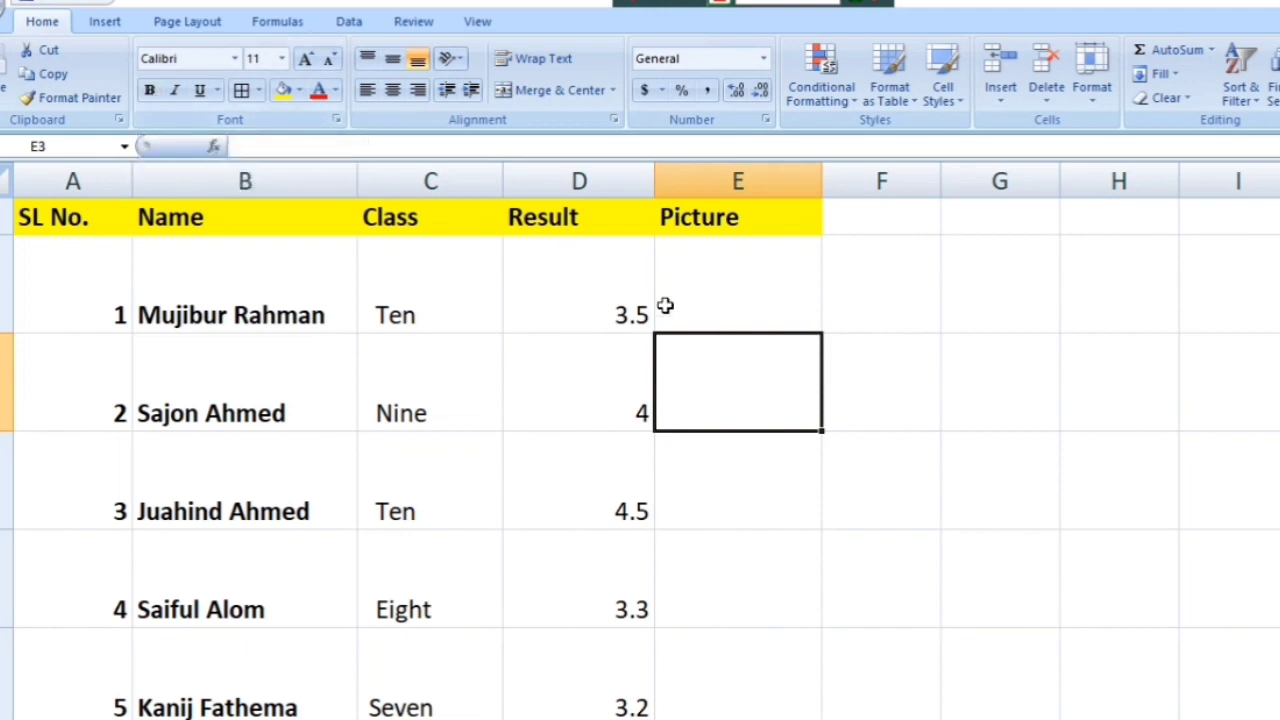
left_click(716, 285)
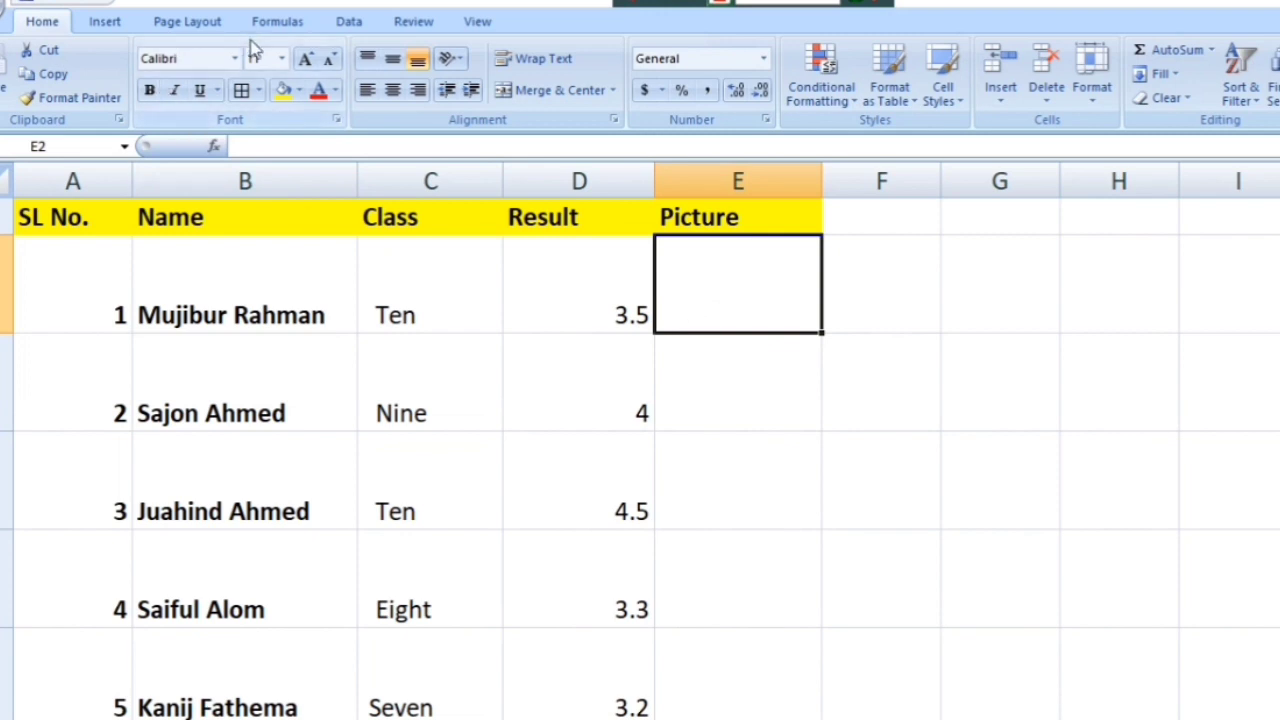
Step: Insert all three passport photo files onto the sheet at cell E2
left_click(105, 25)
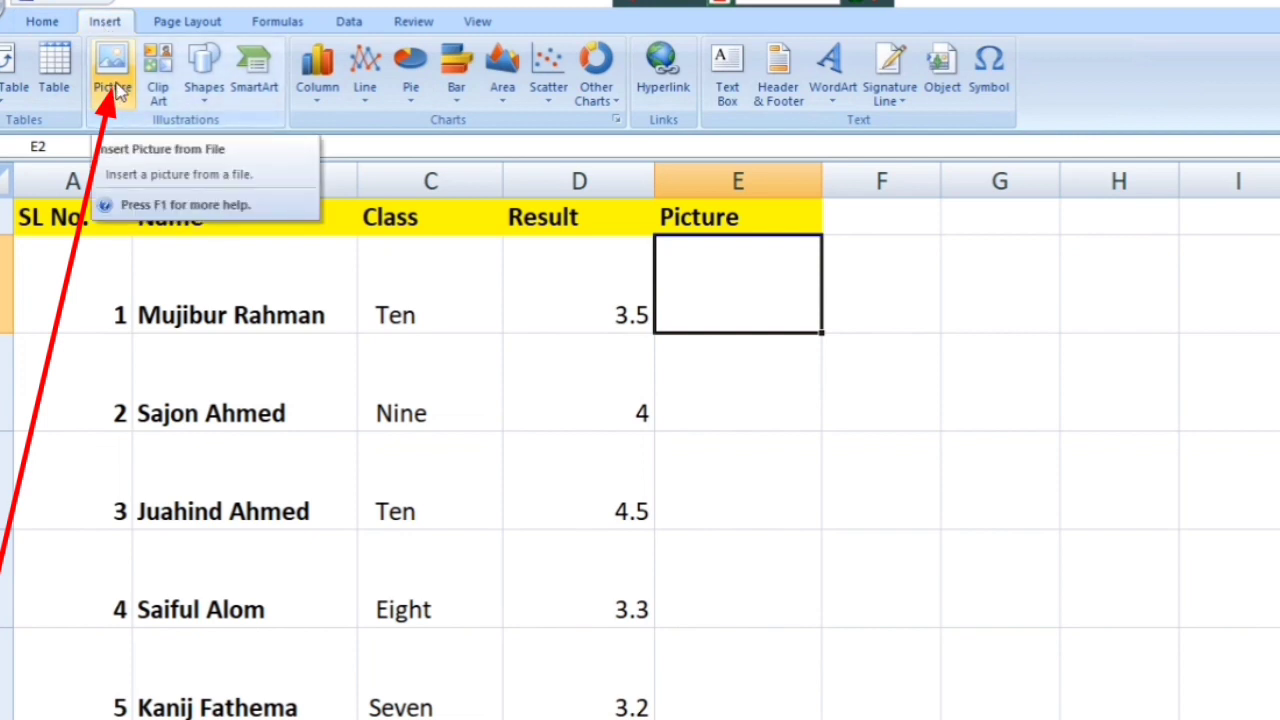
left_click(115, 88)
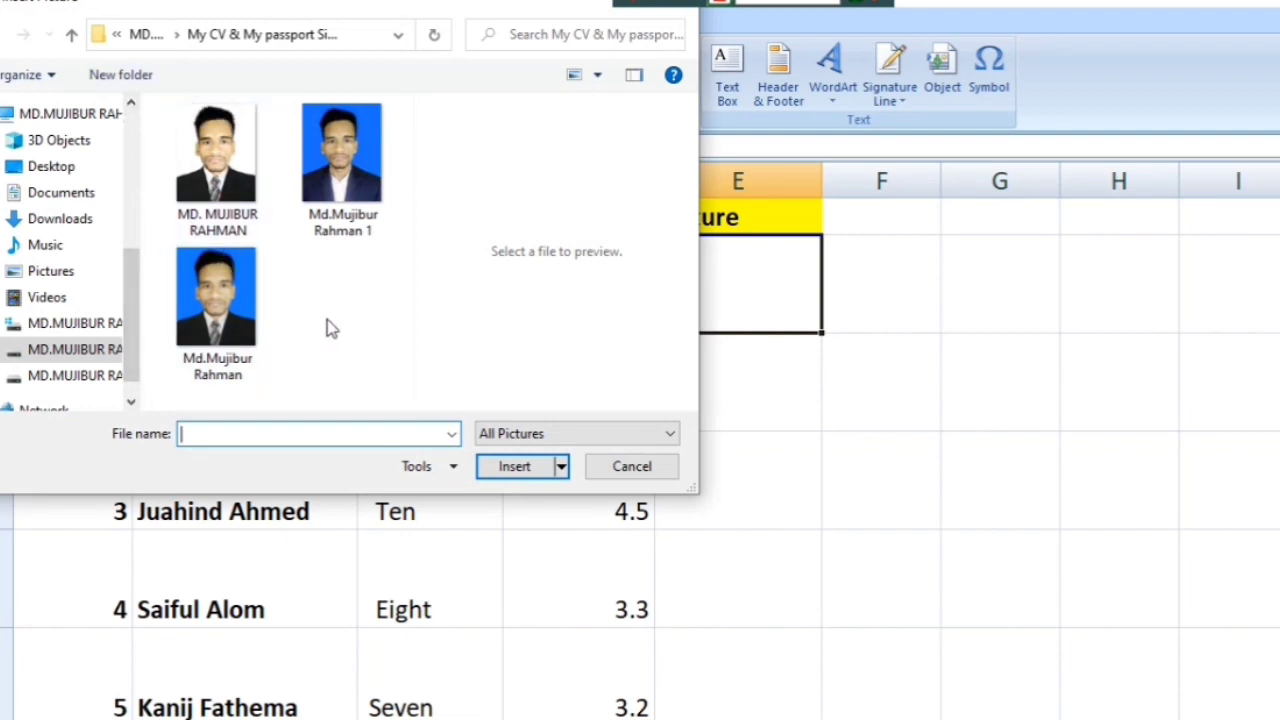
left_click_drag(331, 328, 172, 106)
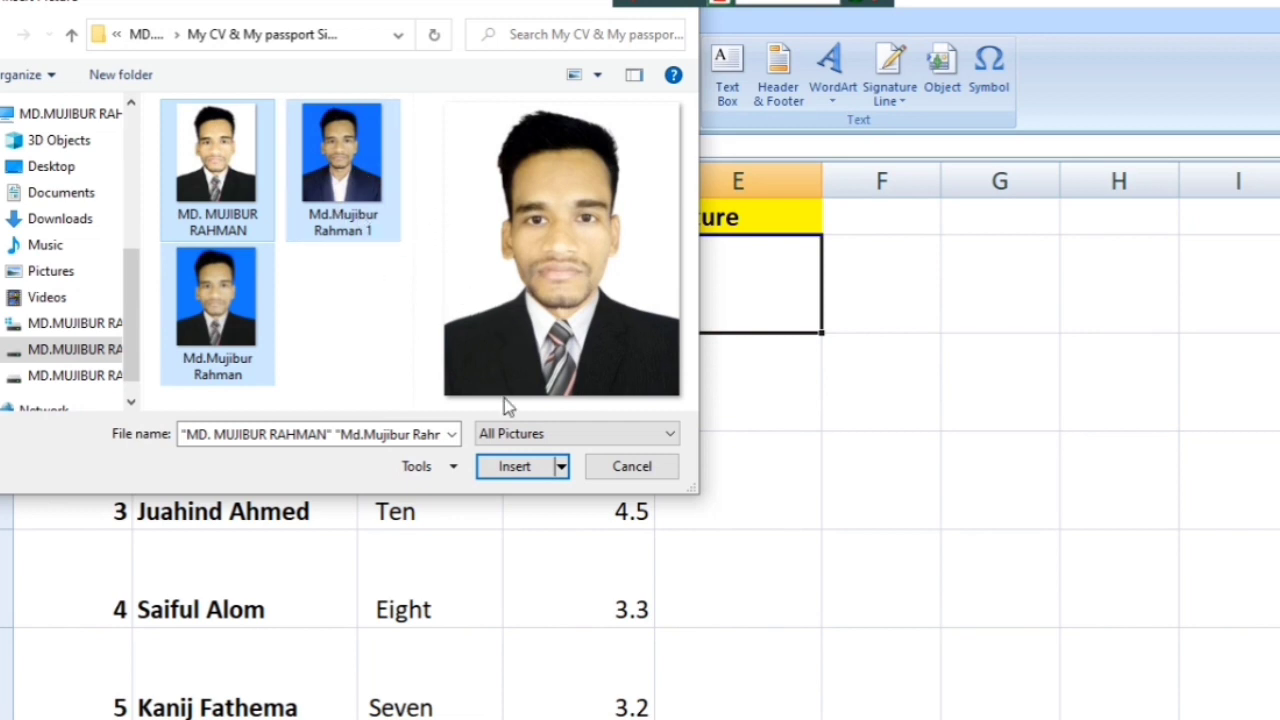
left_click(522, 470)
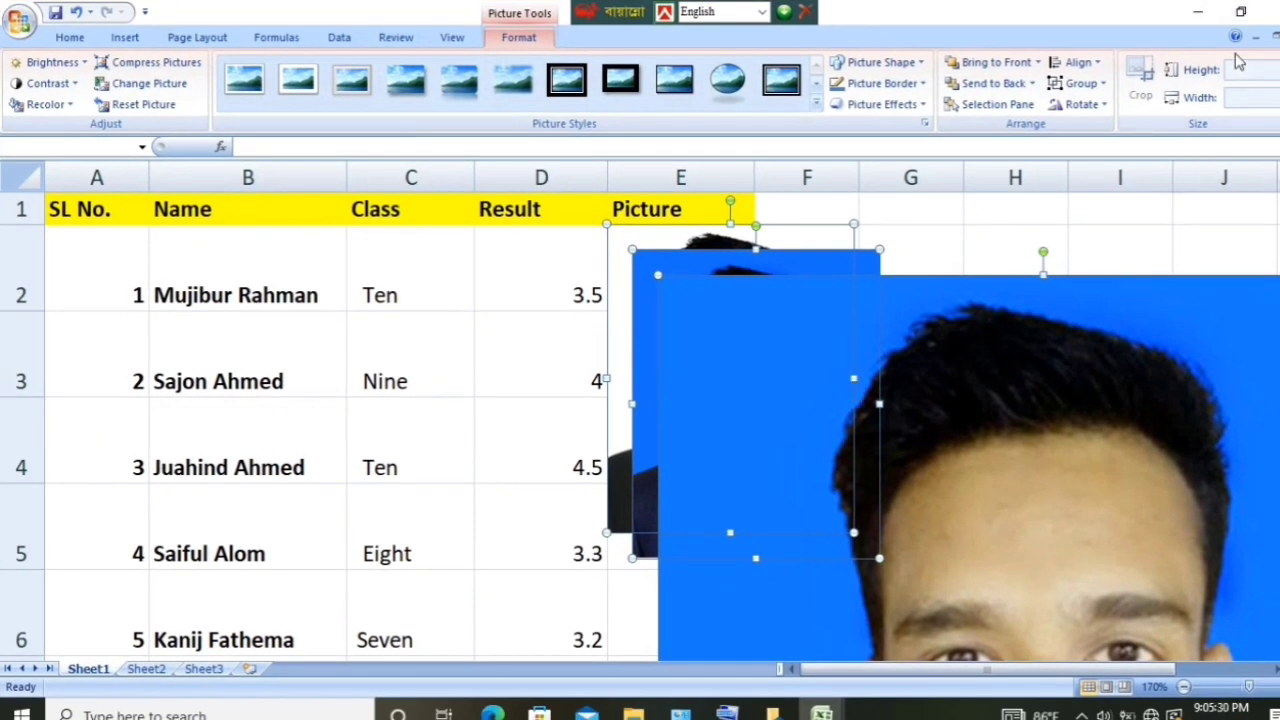
Step: Shrink the three photos to a height of 0.5 inch (0.5 × 0.4 in)
left_click(1242, 68)
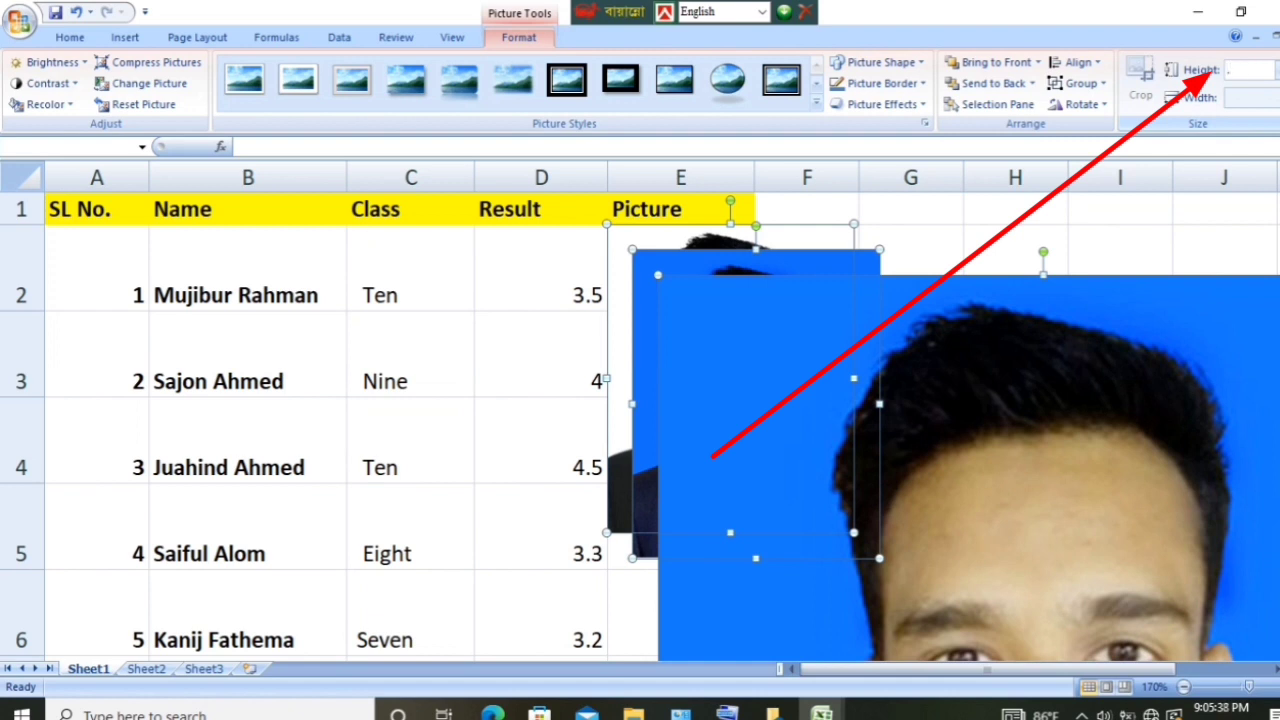
key("Return")
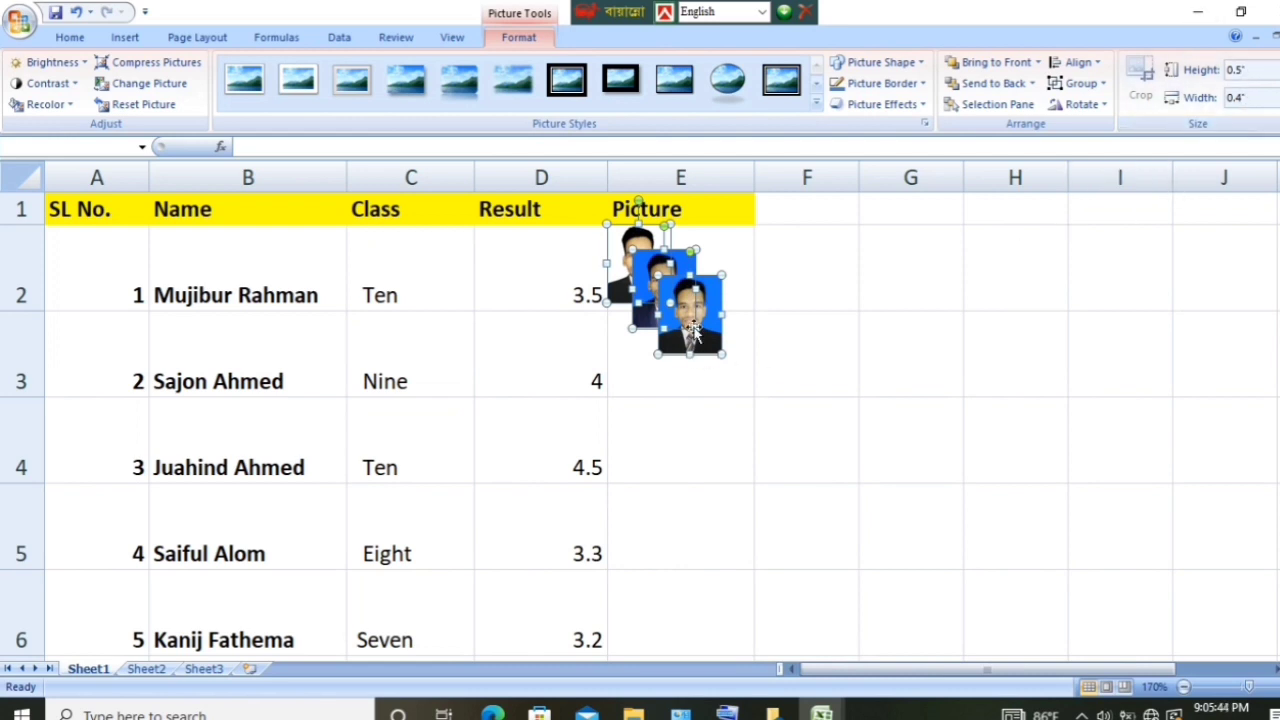
left_click(837, 377)
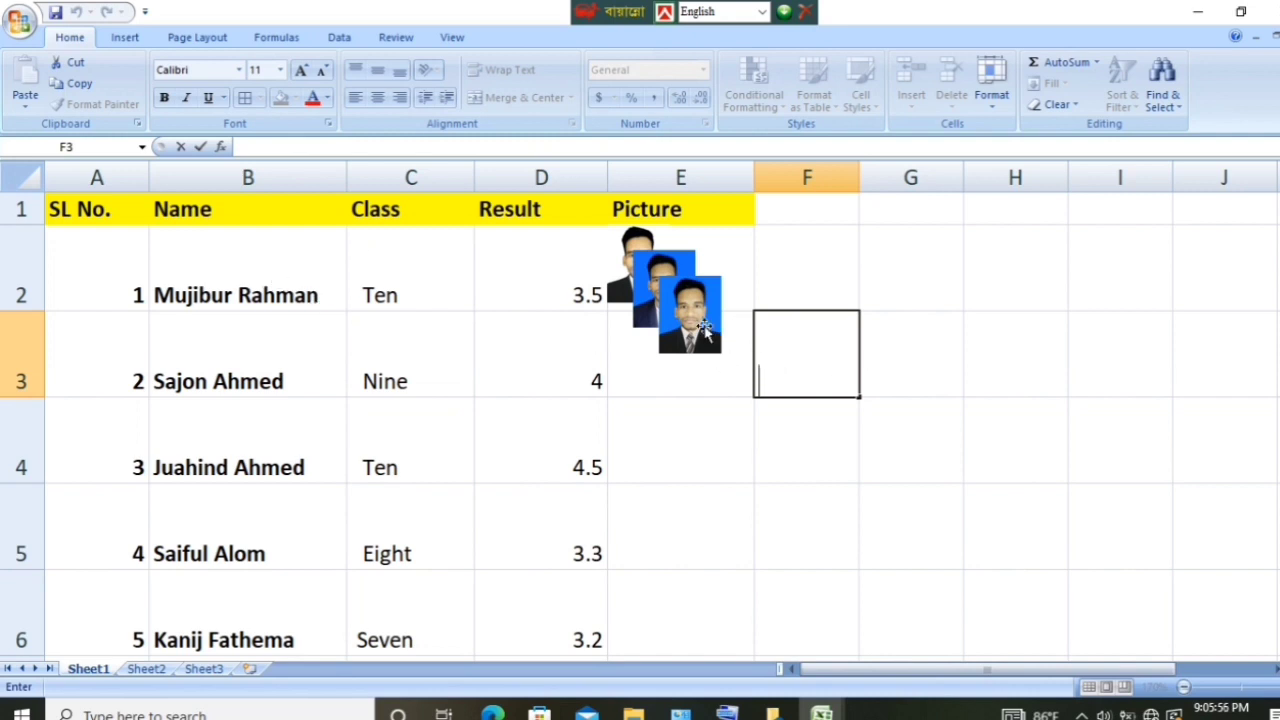
Step: Move the stacked photos apart so one sits in each of E2, E3 and E4
left_click_drag(700, 333, 707, 430)
left_click_drag(660, 294, 697, 376)
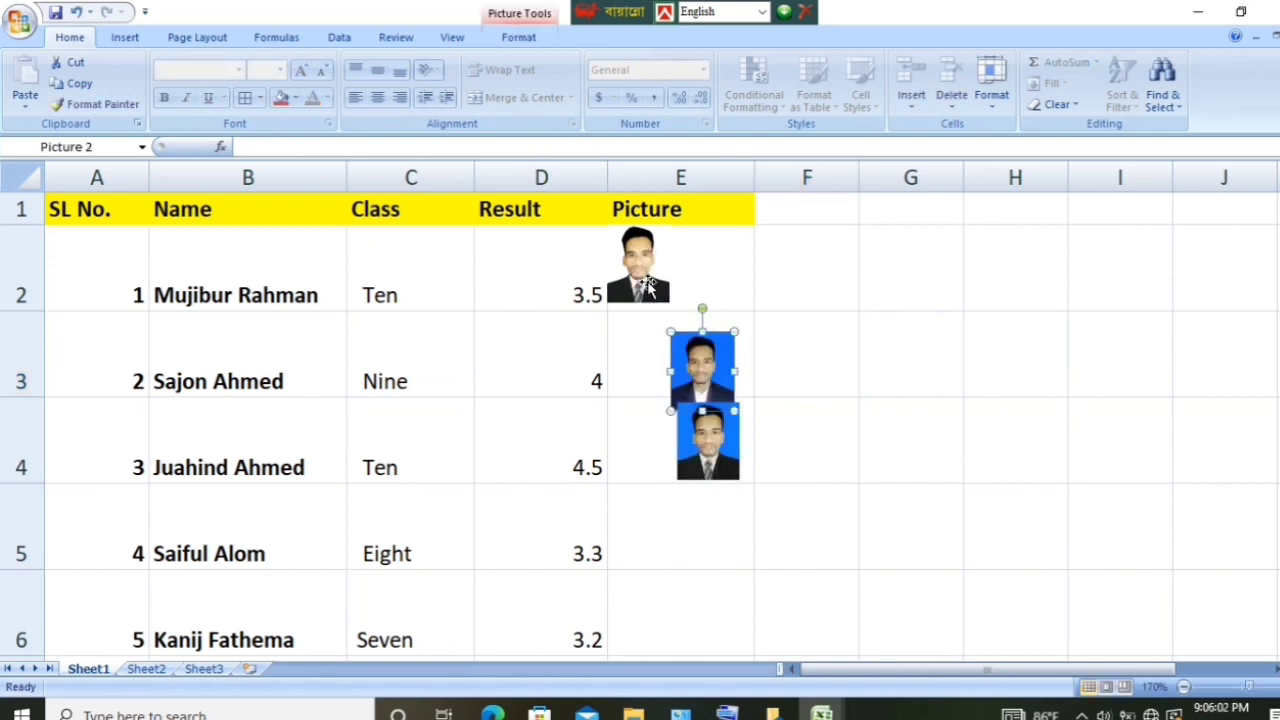
left_click_drag(648, 288, 683, 272)
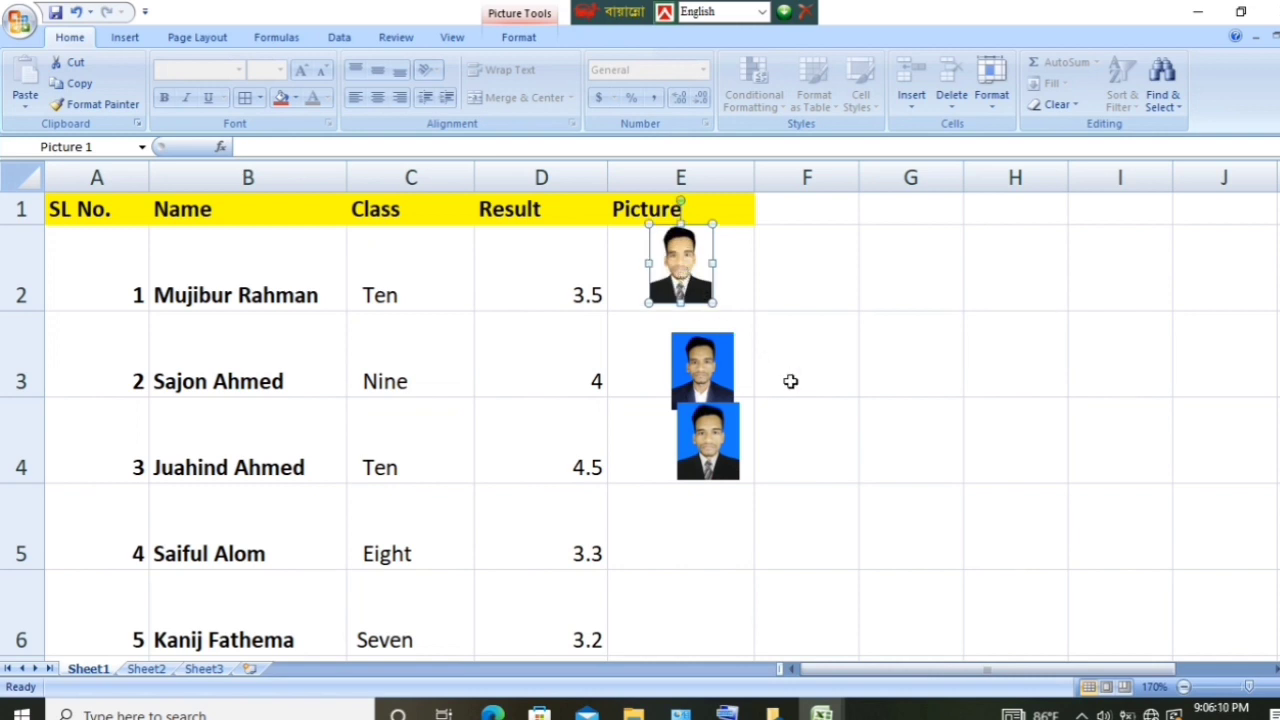
left_click(846, 428)
left_click_drag(718, 374, 695, 353)
left_click(796, 472)
left_click_drag(698, 442, 665, 437)
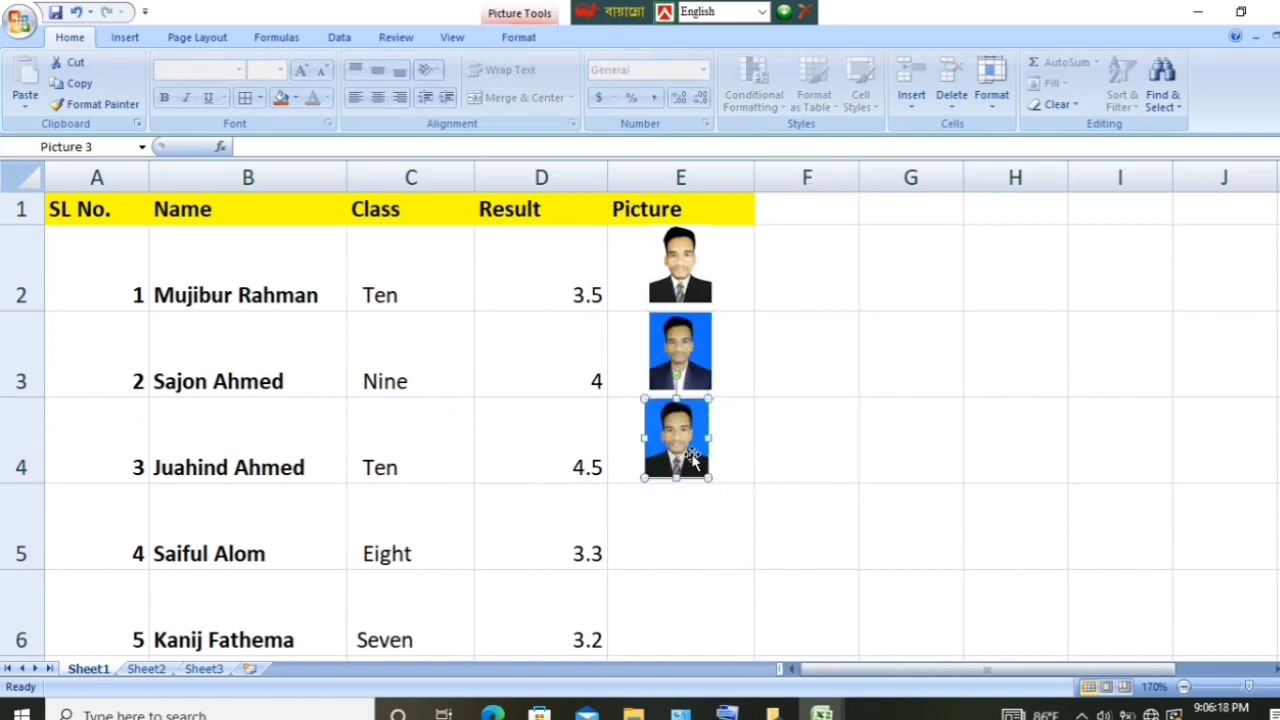
left_click(846, 491)
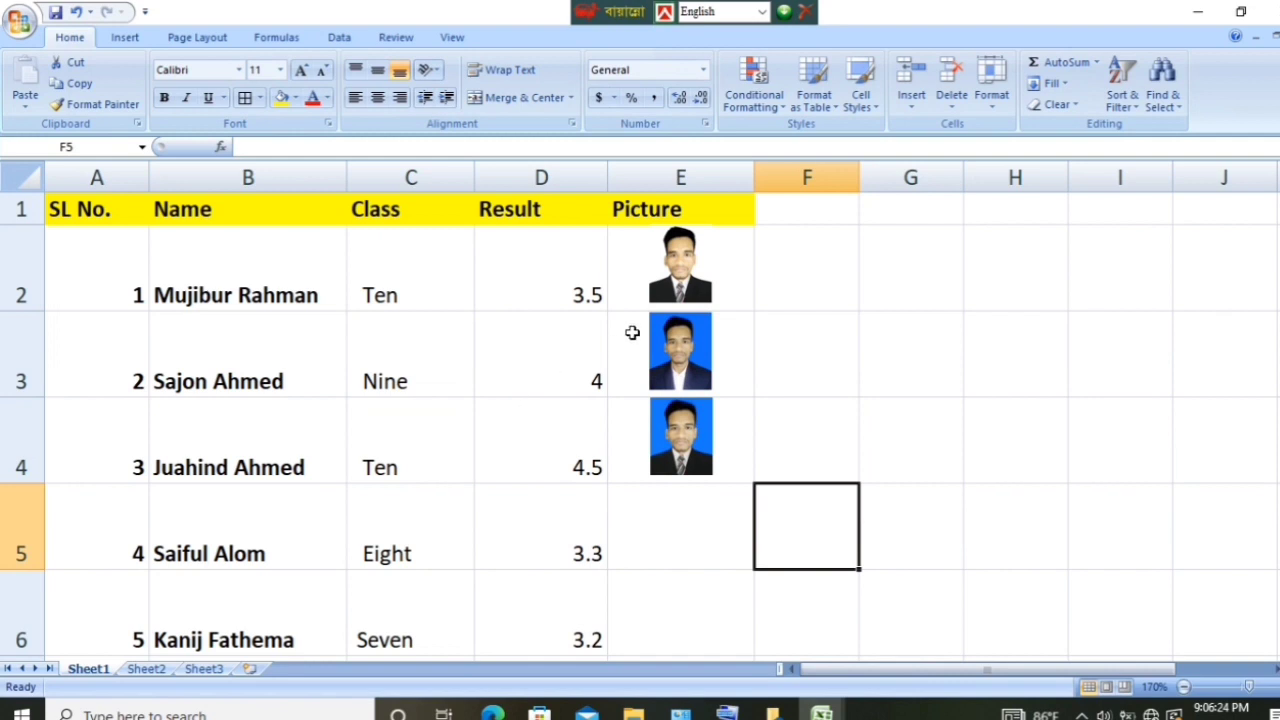
left_click(704, 289)
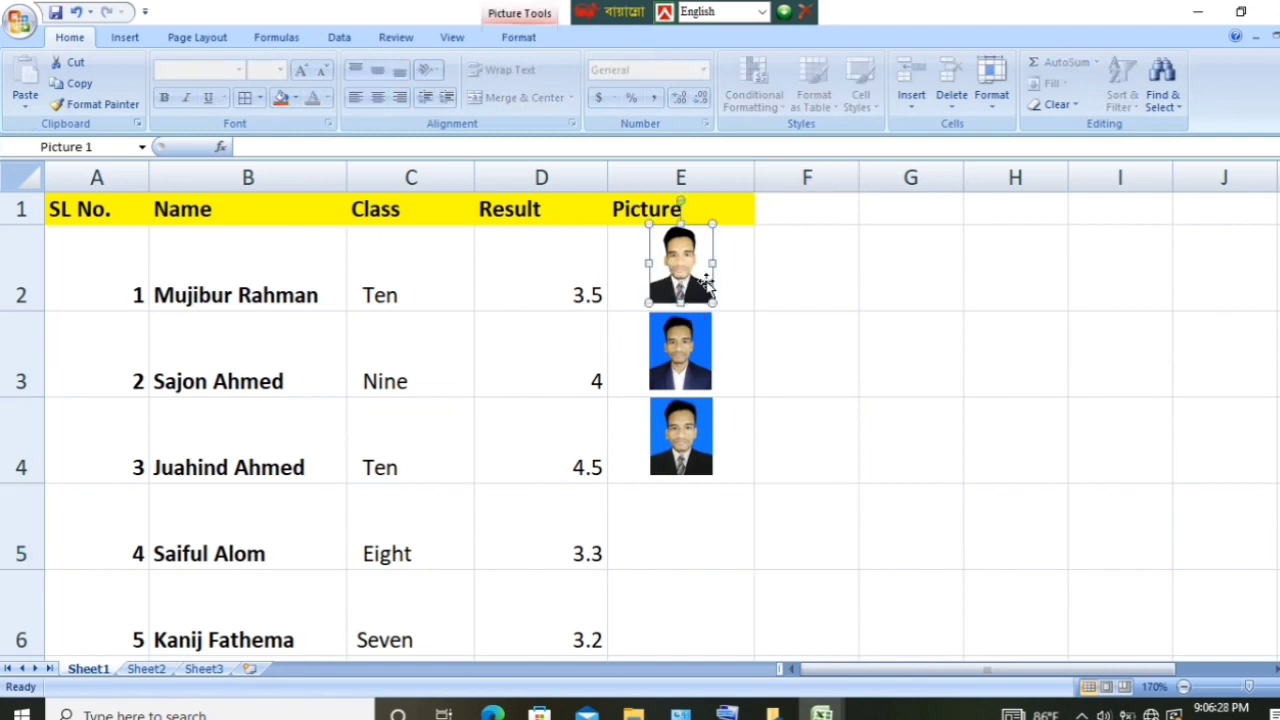
Step: Enlarge the first photo slightly and nudge it into place within cell E2
left_click_drag(714, 300, 722, 314)
key("Up")
key("Up")
key("Up")
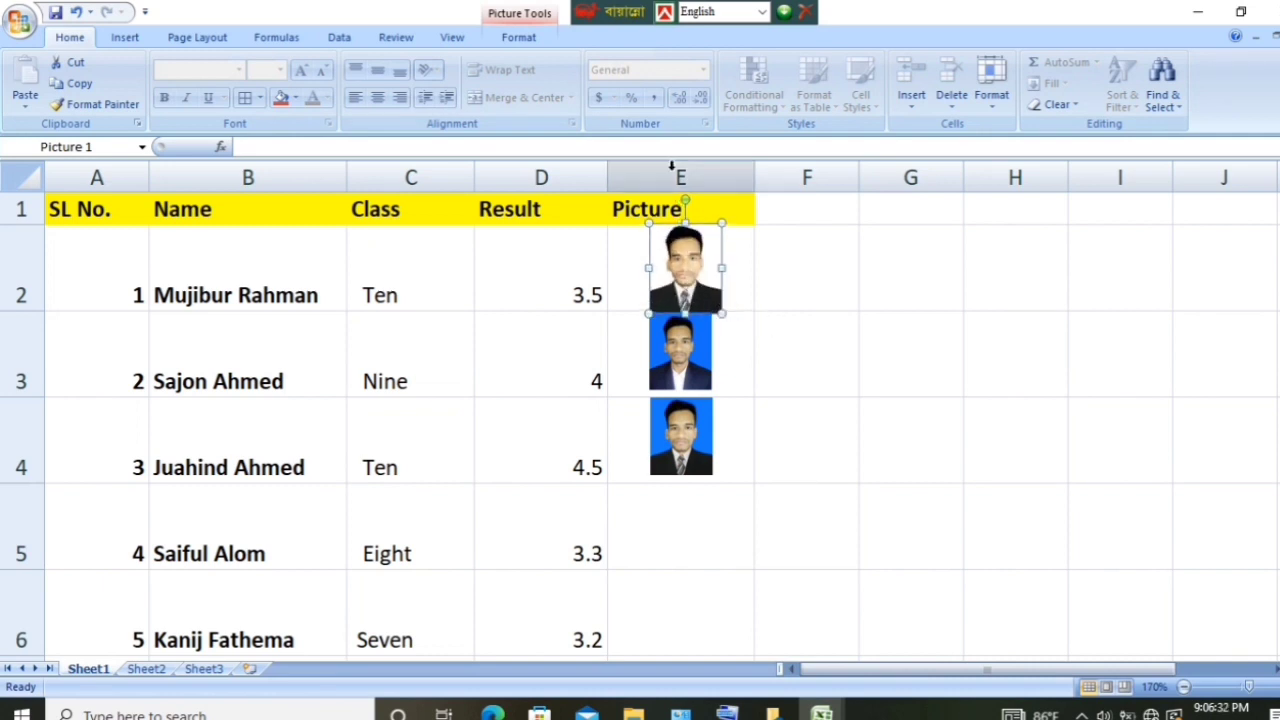
key("Left")
key("Left")
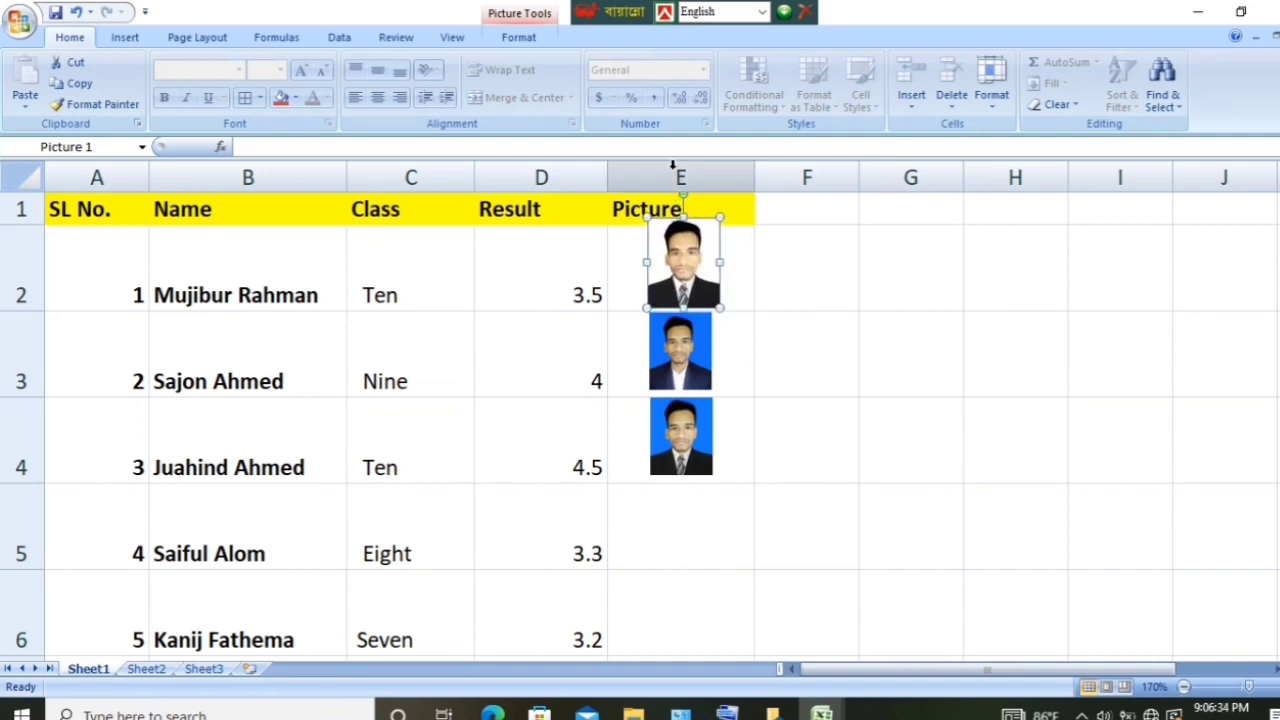
left_click(688, 368)
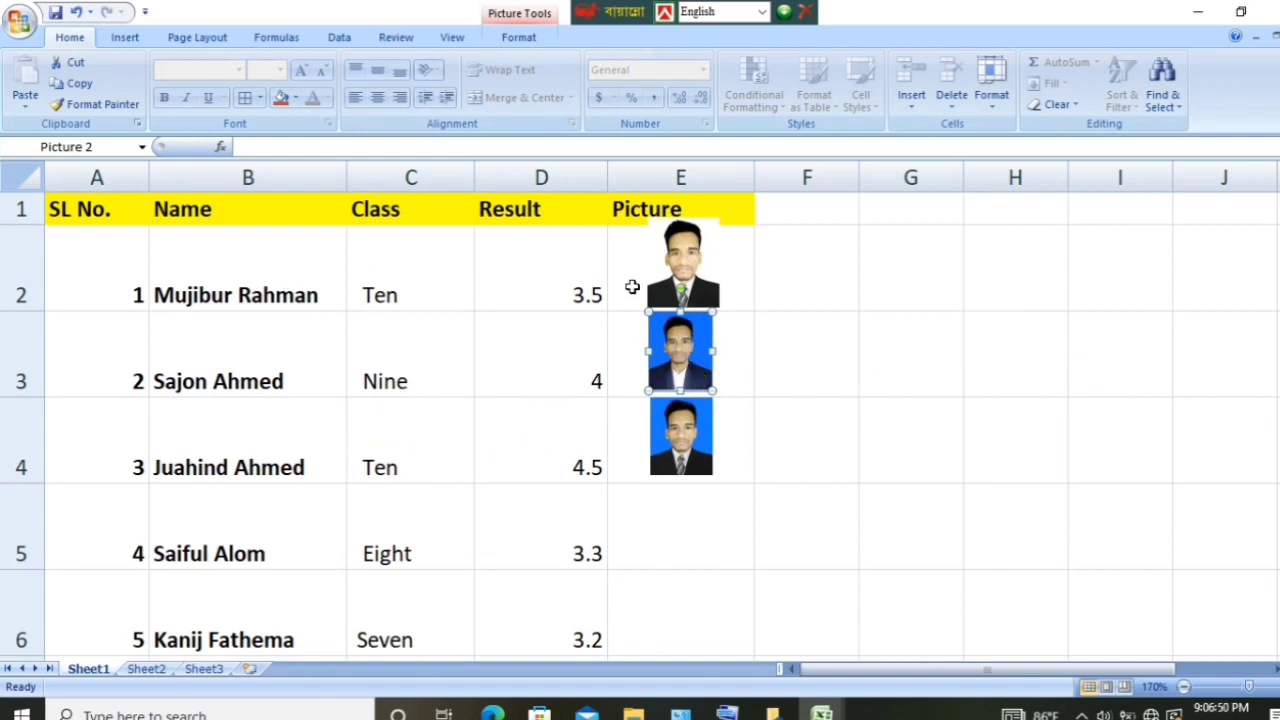
left_click(688, 287)
left_click_drag(689, 284, 690, 288)
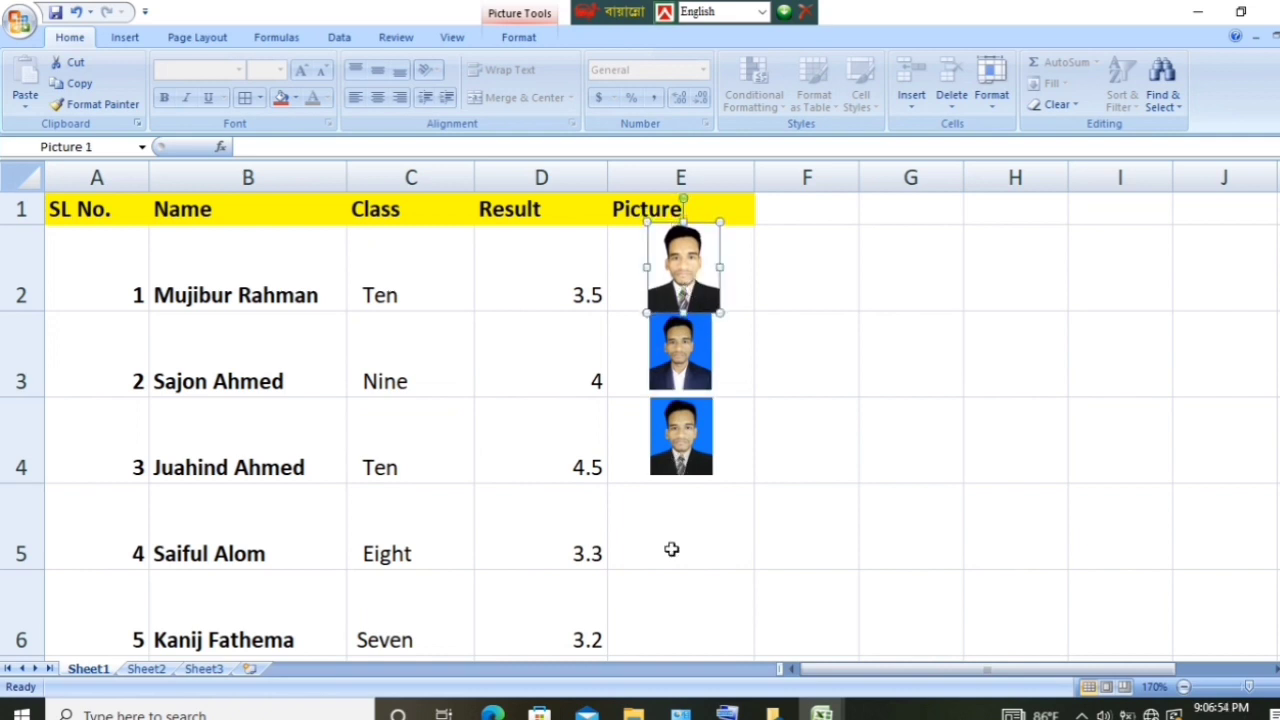
left_click(488, 443)
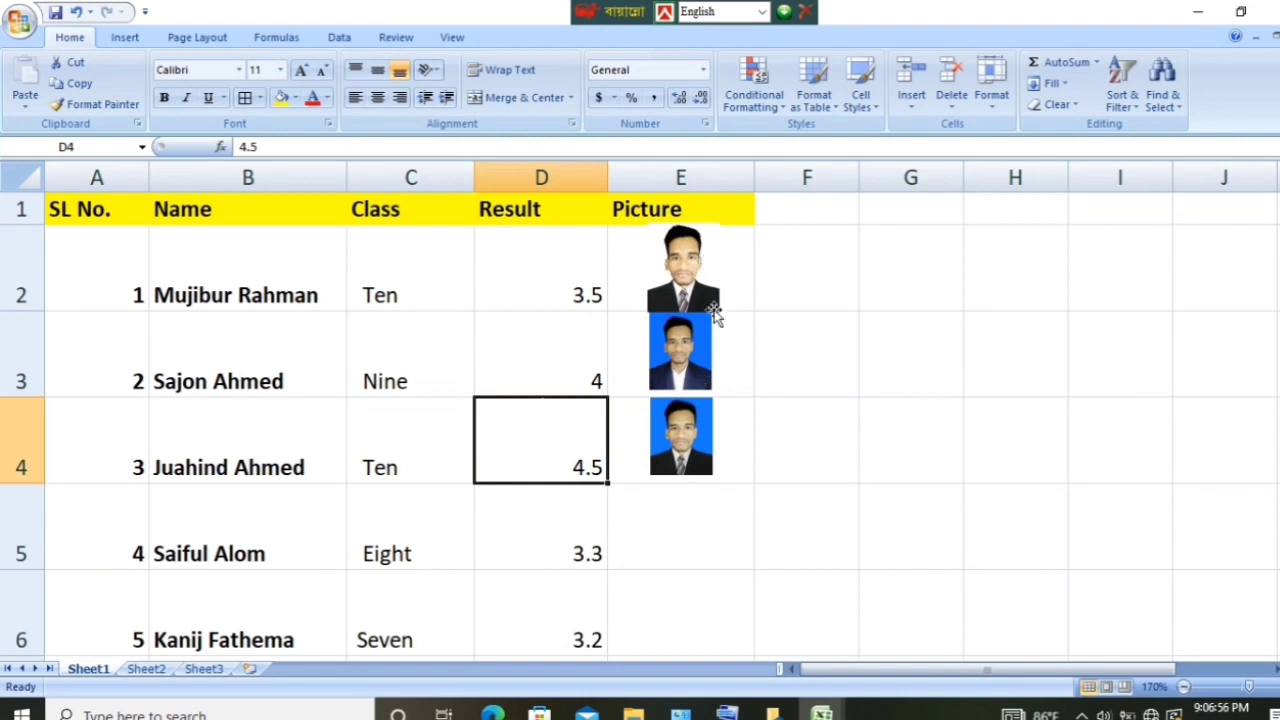
Step: Nudge the photos in E3 and E4 slightly down to align them in their cells
left_click(695, 370)
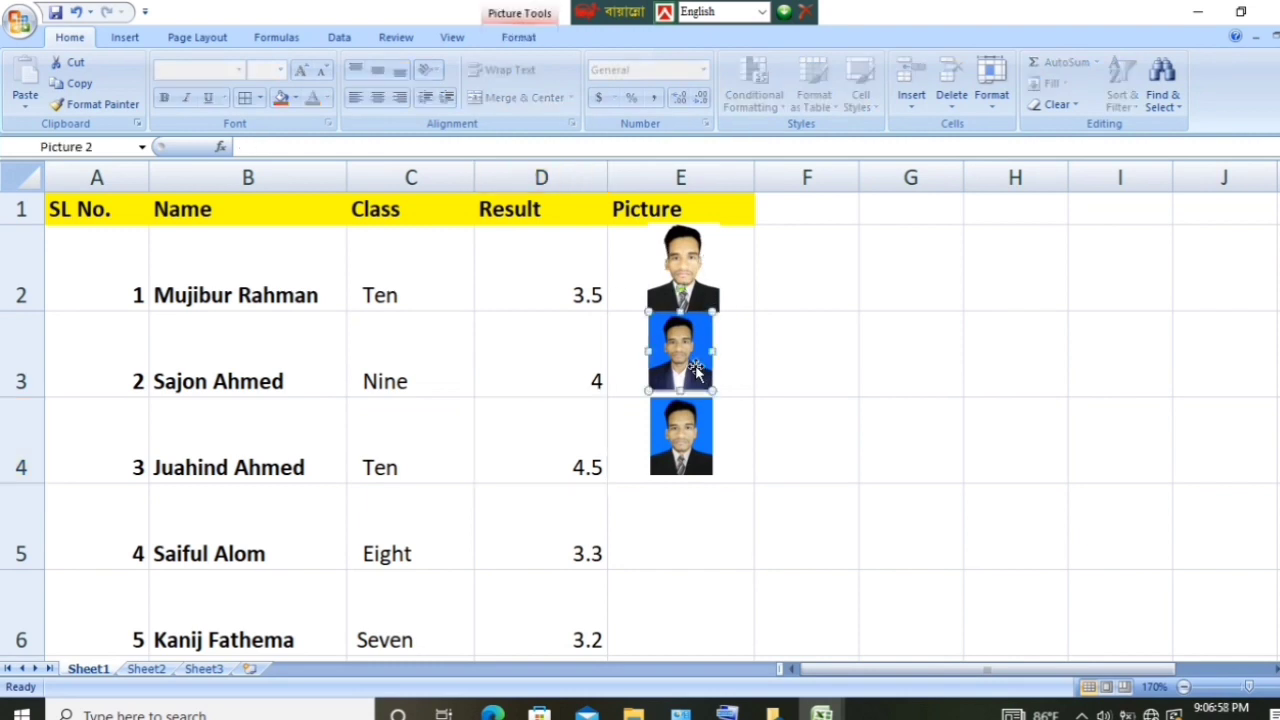
left_click_drag(695, 370, 695, 374)
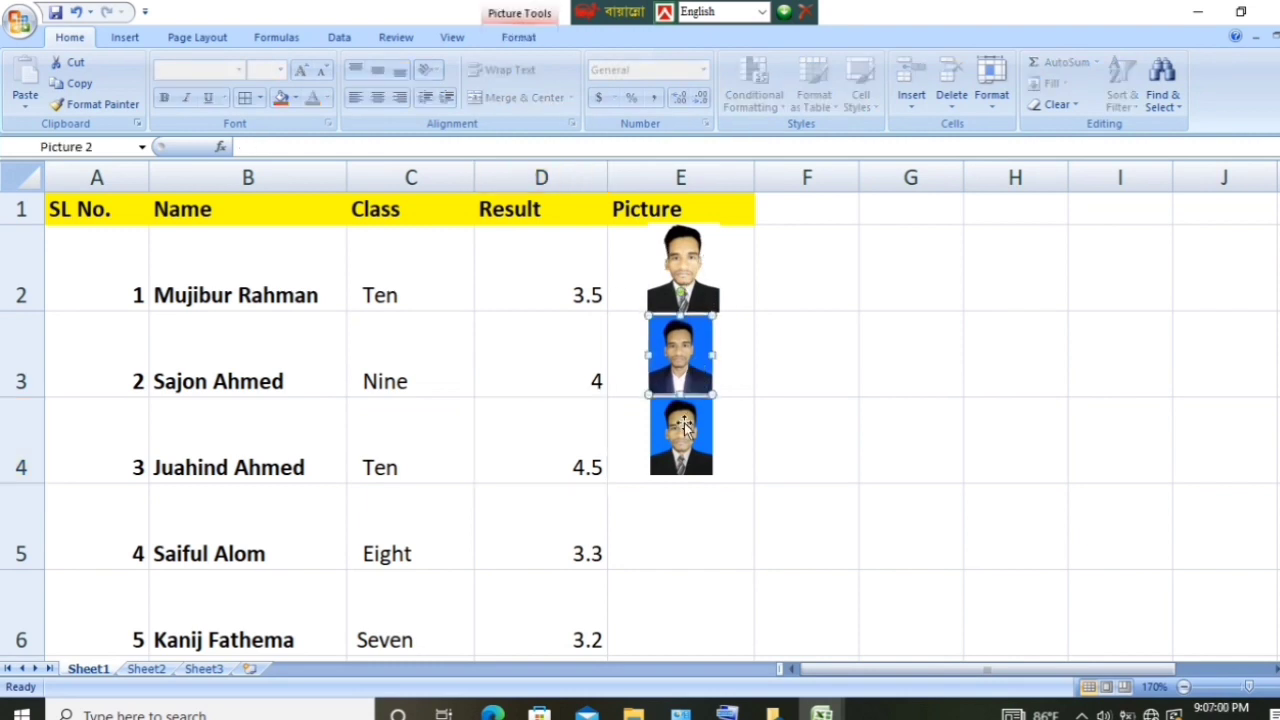
left_click(656, 464)
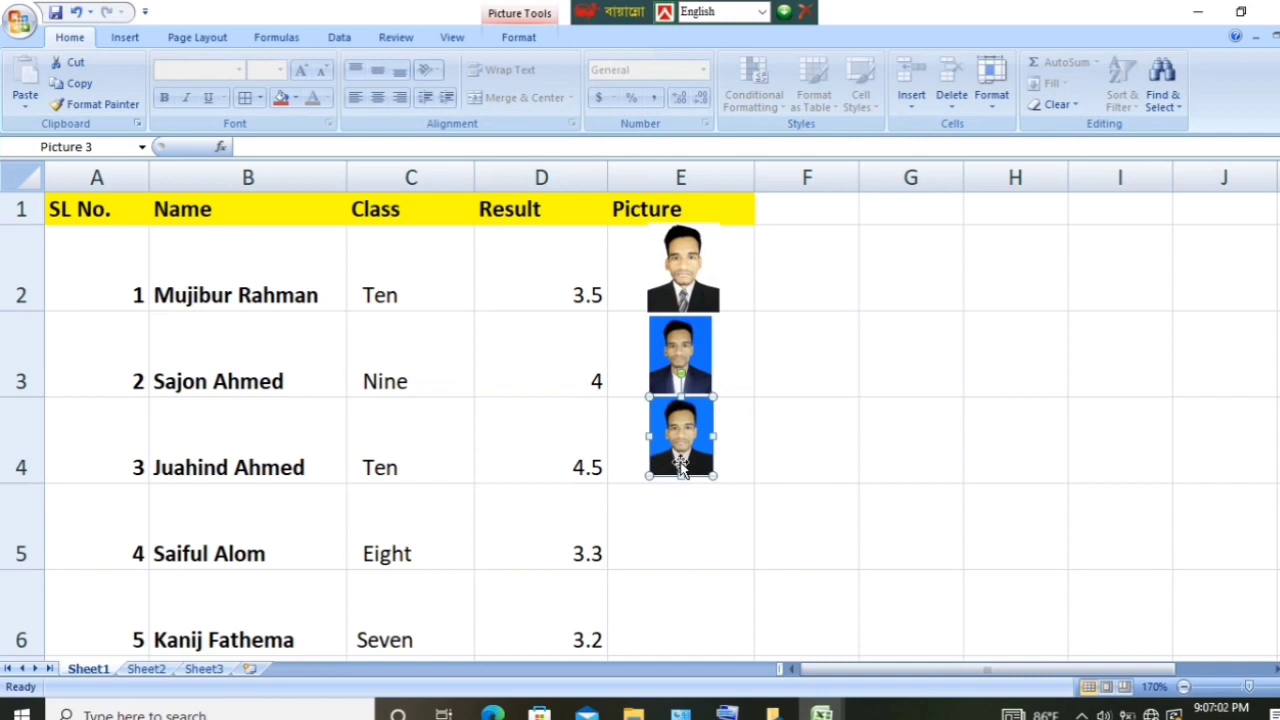
left_click_drag(680, 466, 680, 469)
left_click(779, 607)
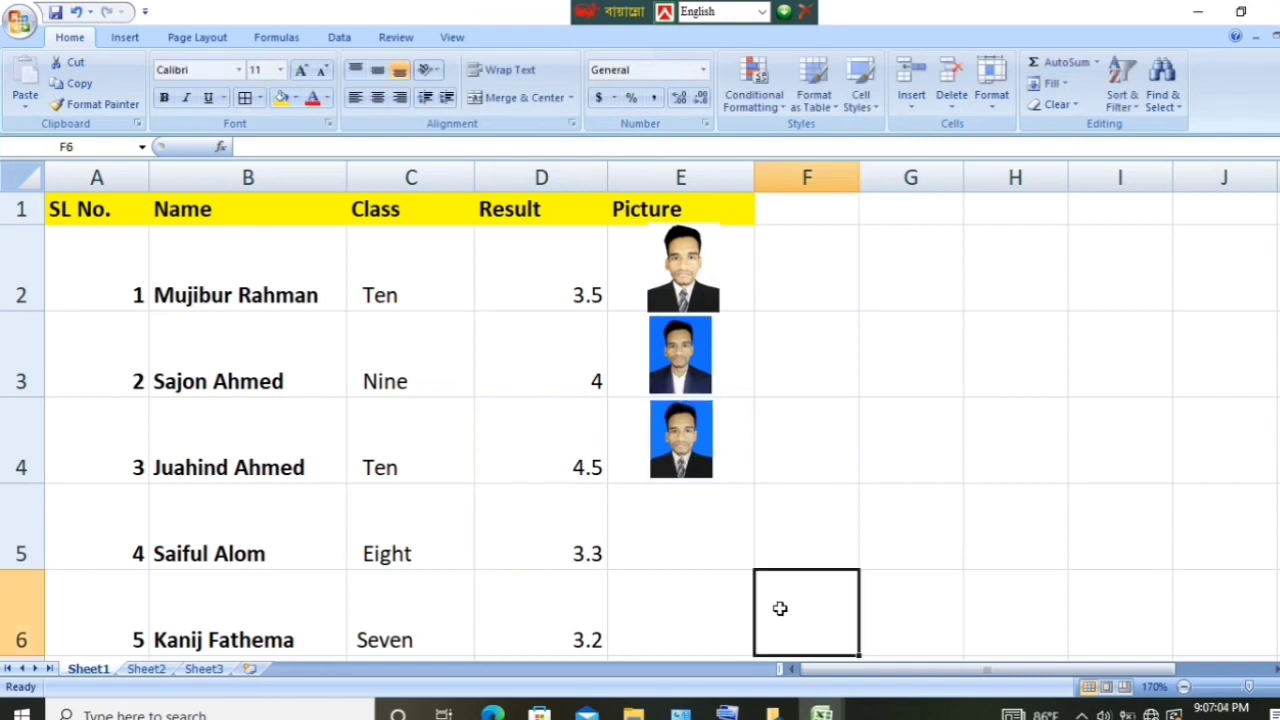